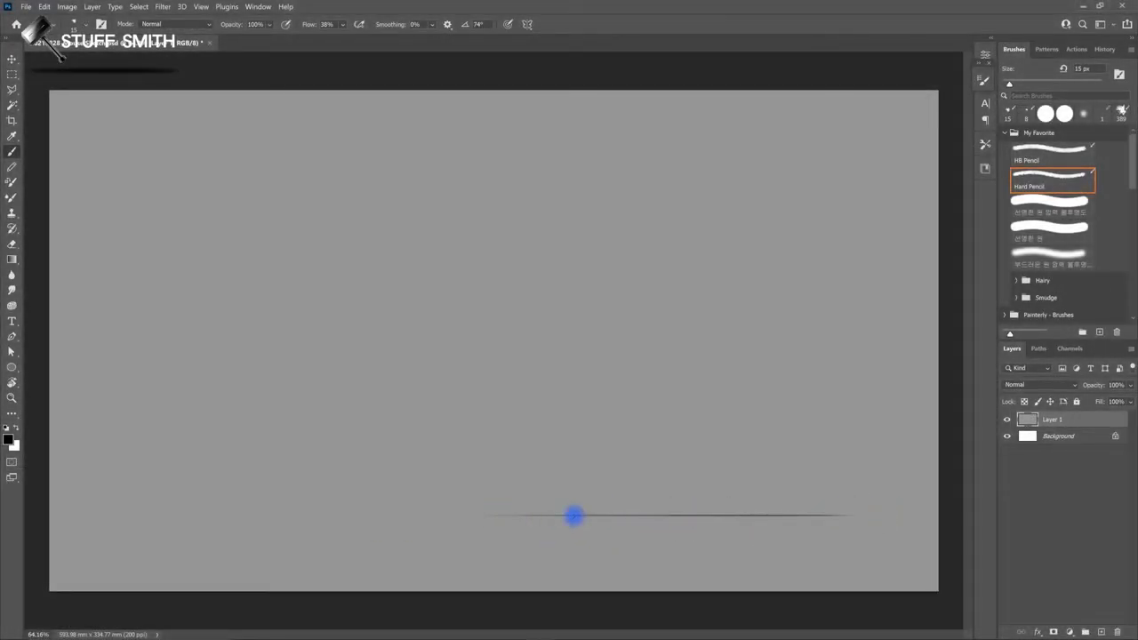
Step: Draw two straight parallel ground lines with a small left-end tick and a faint back curve
key("shift")
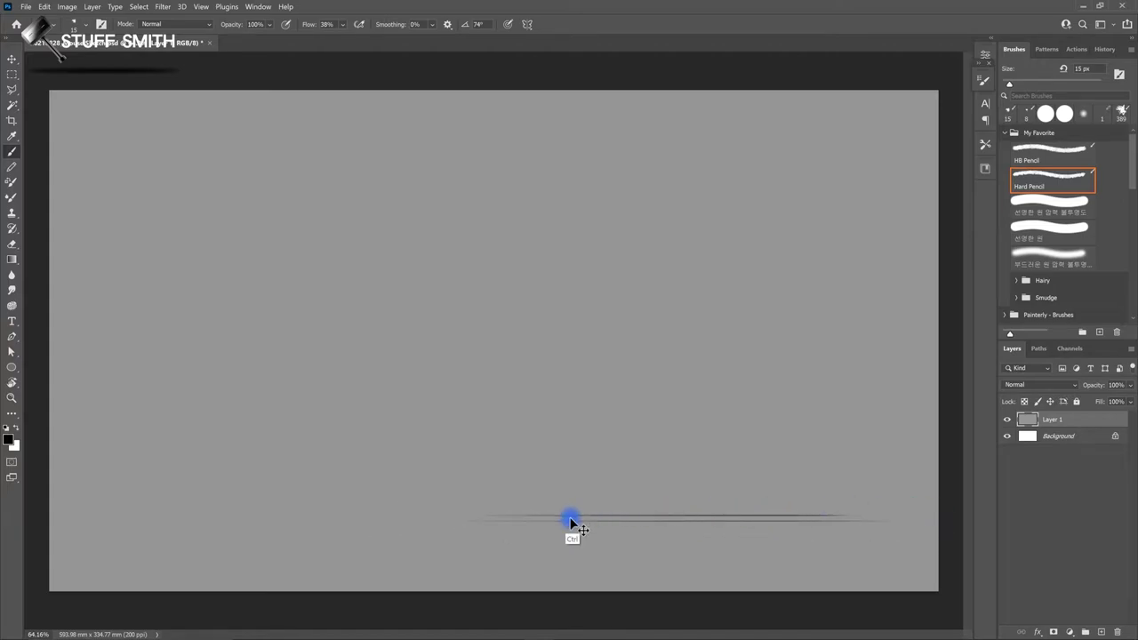
left_click_drag(572, 520, 486, 520)
key("ctrl+z")
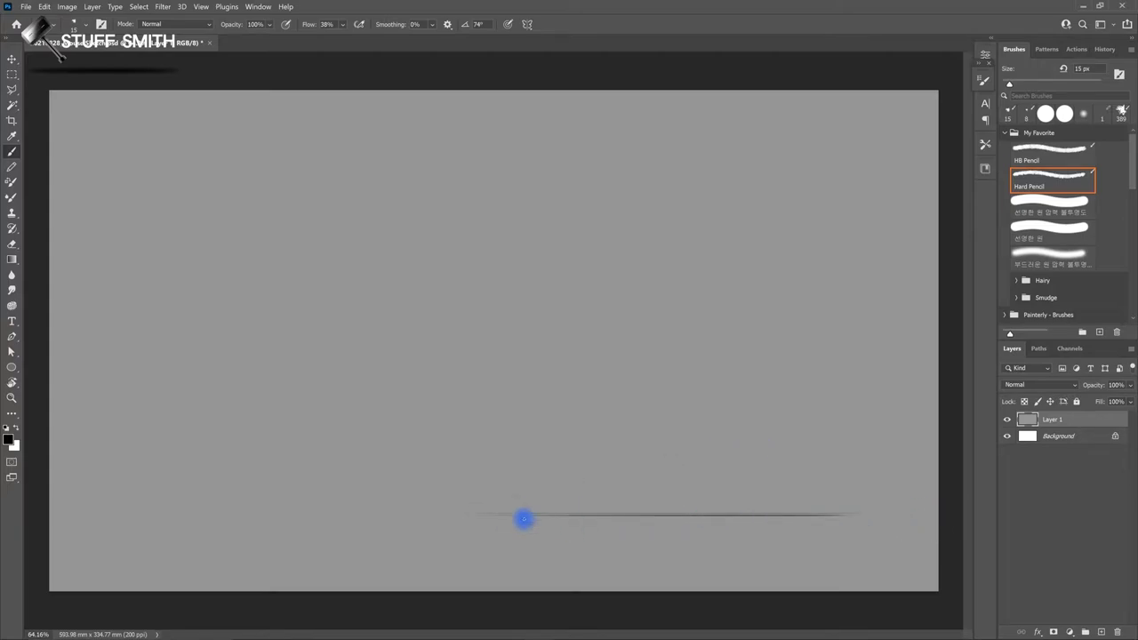
left_click_drag(569, 500, 916, 501)
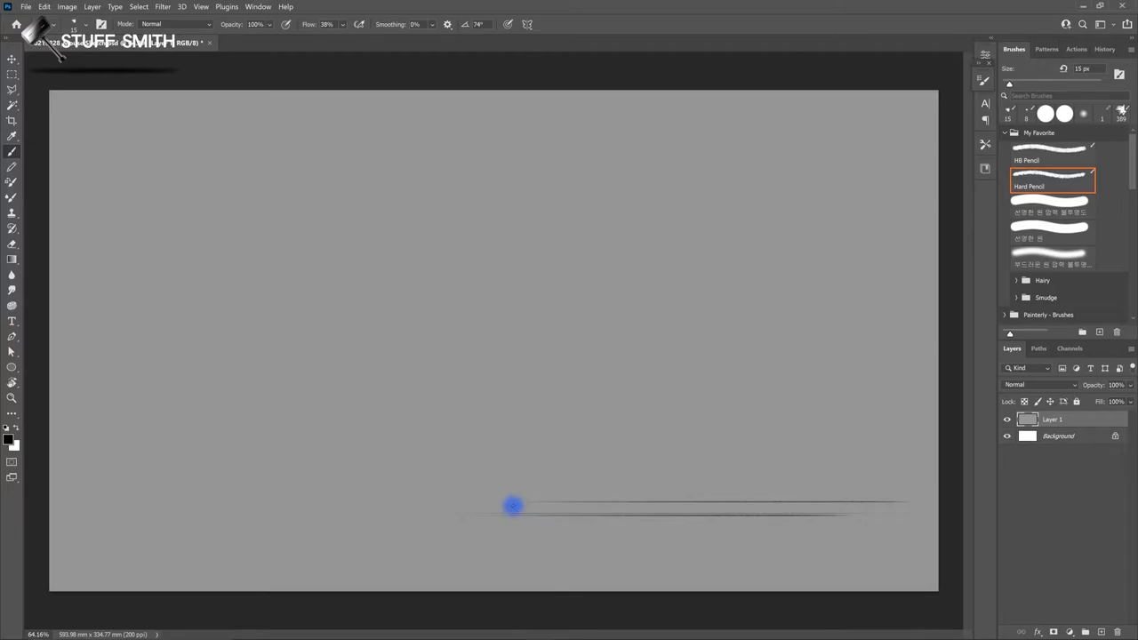
left_click_drag(510, 503, 523, 514)
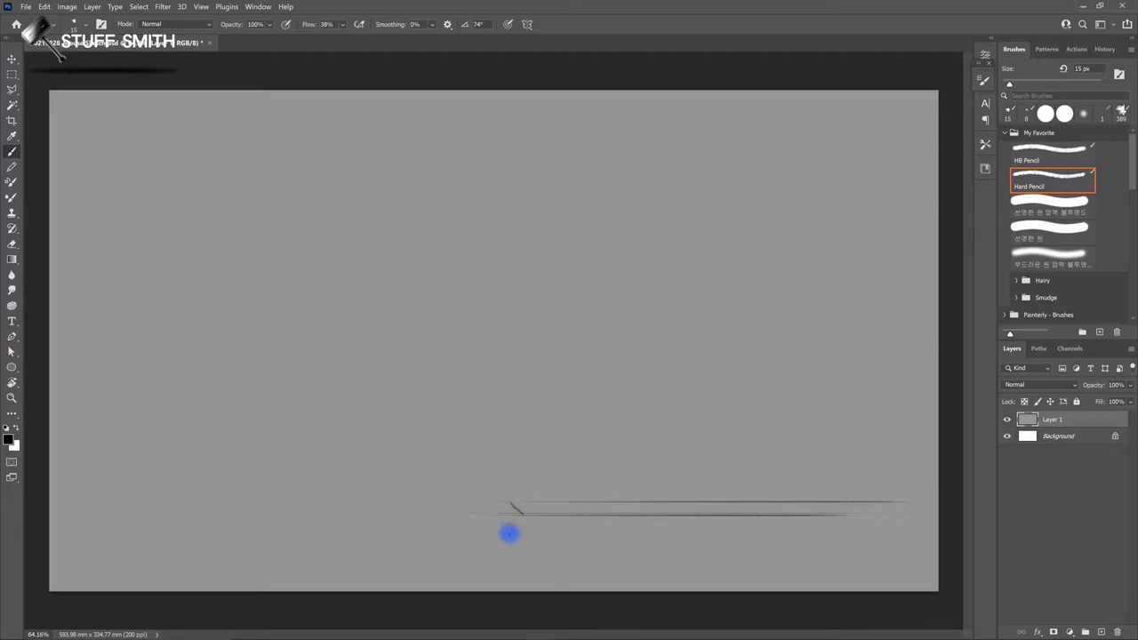
left_click_drag(582, 471, 833, 445)
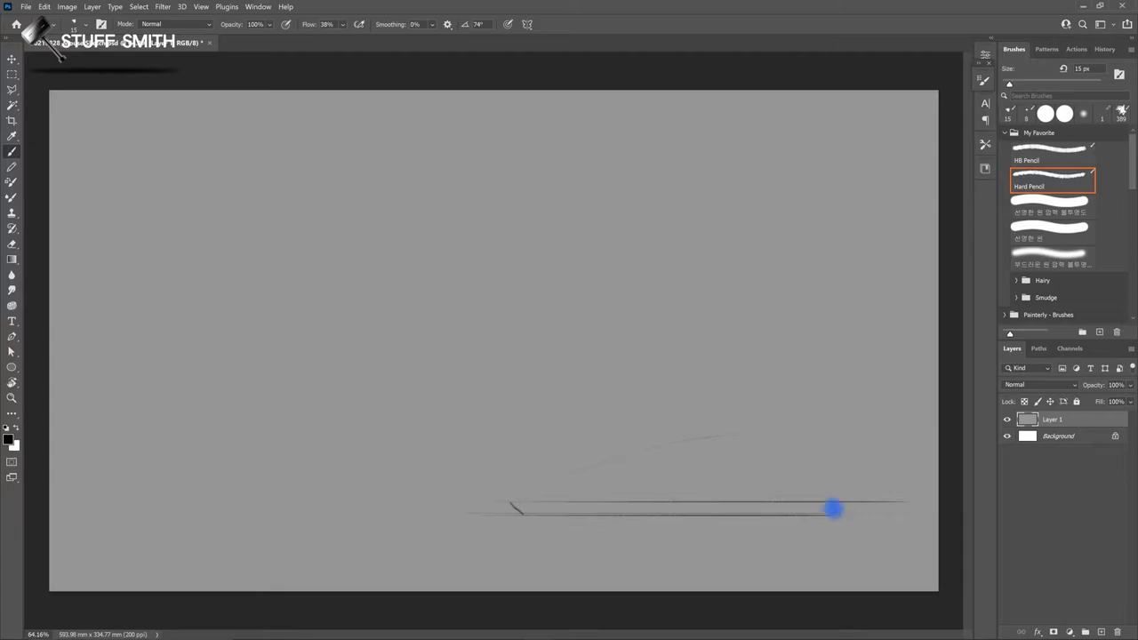
Step: Sketch the arched body outline with both ends joined down to the baseline
mouse_move(501, 505)
left_mouse_down()
mouse_move(539, 481)
mouse_move(861, 494)
left_mouse_up()
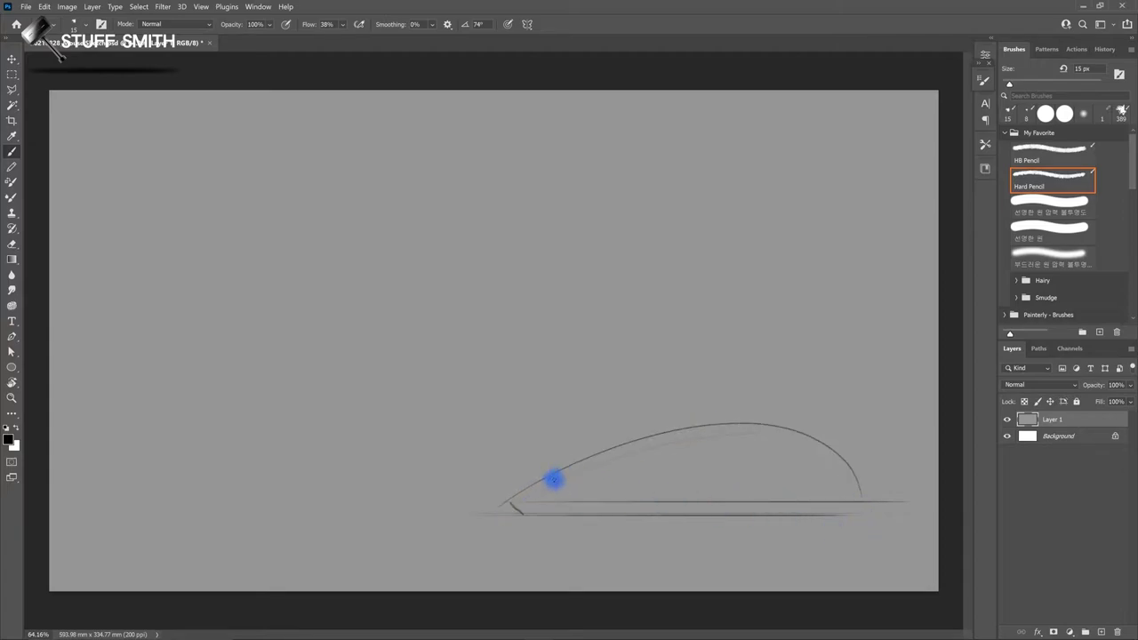
left_click_drag(856, 491, 794, 436)
mouse_move(625, 454)
left_mouse_down()
mouse_move(777, 427)
mouse_move(851, 472)
mouse_move(865, 505)
left_mouse_up()
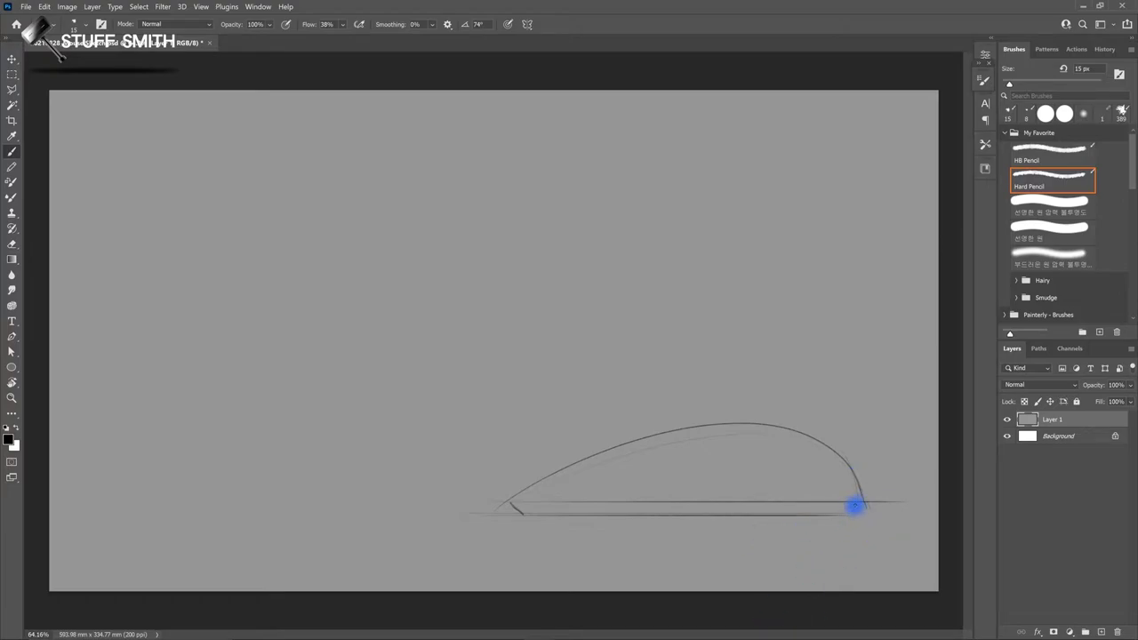
mouse_move(862, 500)
left_mouse_down()
mouse_move(828, 512)
mouse_move(864, 503)
left_mouse_up()
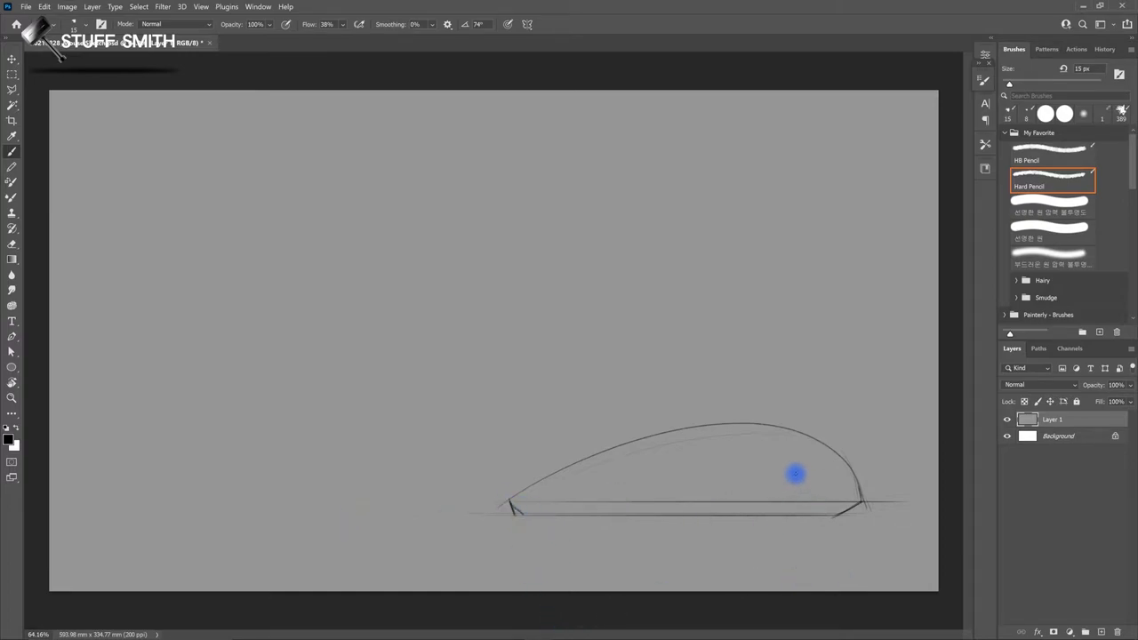
mouse_move(560, 492)
left_mouse_down()
mouse_move(507, 500)
mouse_move(546, 496)
left_mouse_up()
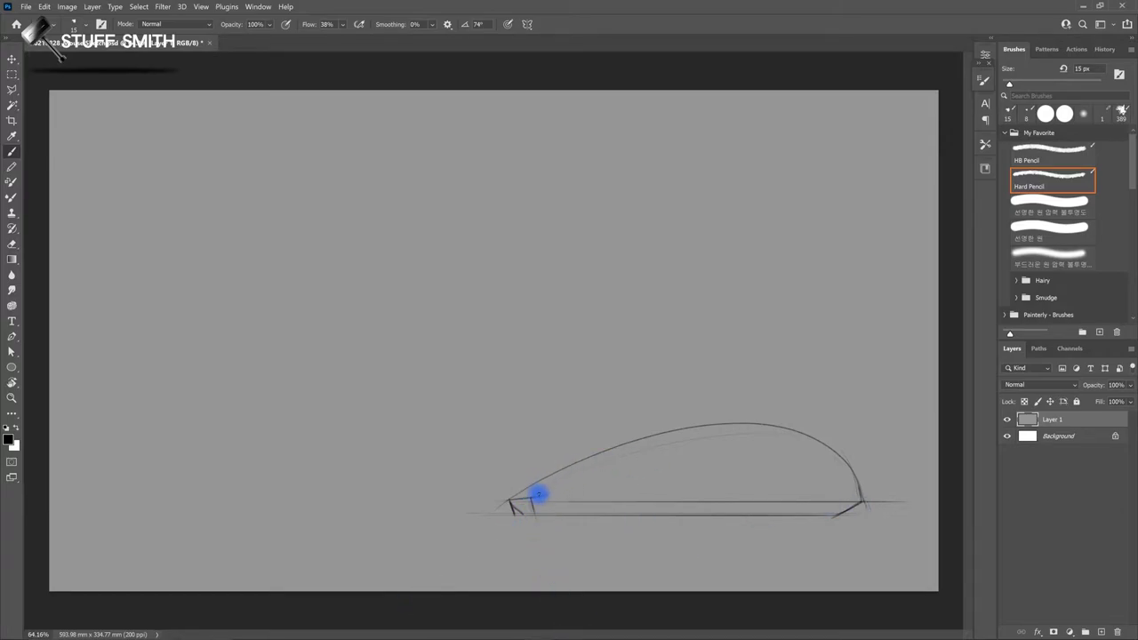
Step: Add a doubled inner curve inside the arch, carried down to the base
left_click_drag(539, 496, 782, 436)
left_click_drag(677, 440, 823, 512)
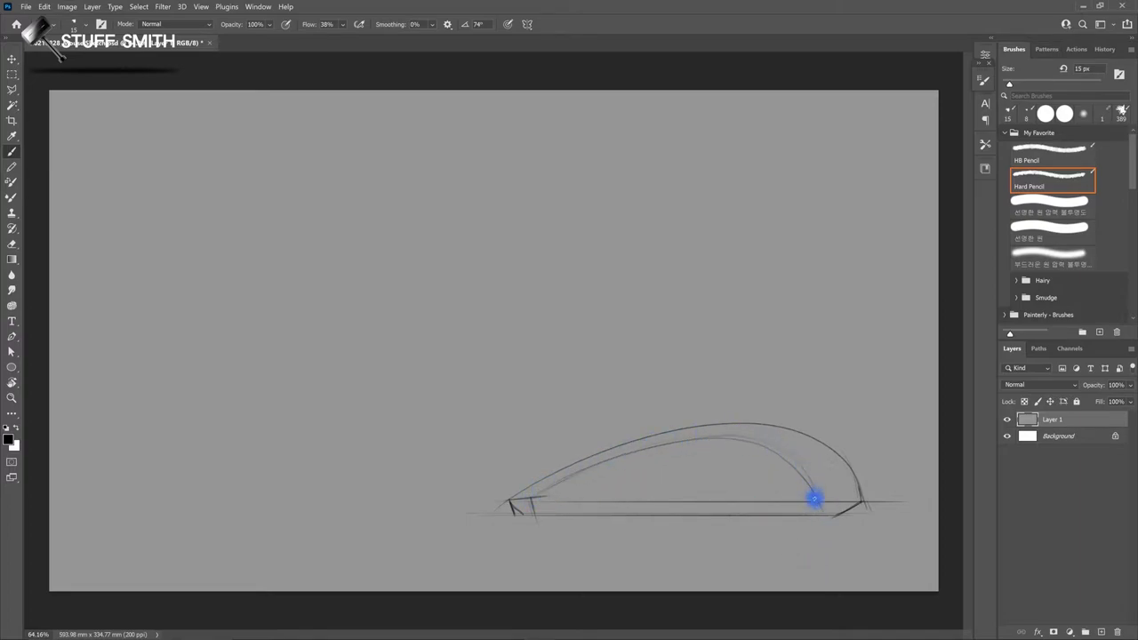
mouse_move(538, 495)
left_mouse_down()
mouse_move(587, 466)
mouse_move(752, 442)
mouse_move(810, 490)
left_mouse_up()
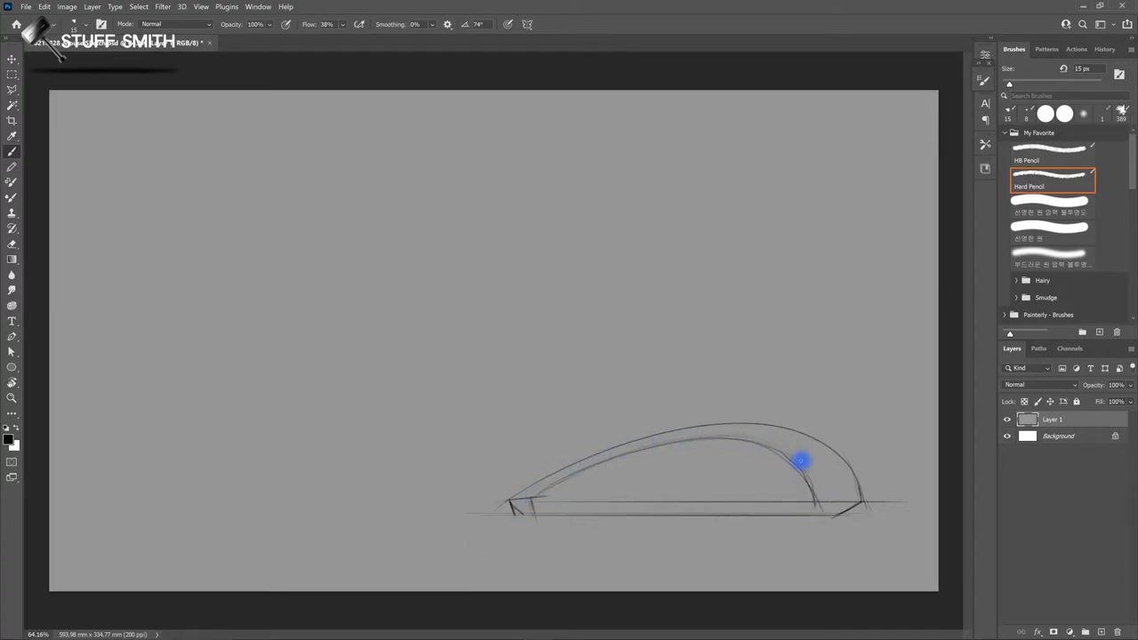
mouse_move(539, 495)
left_mouse_down()
mouse_move(579, 475)
mouse_move(816, 509)
left_mouse_up()
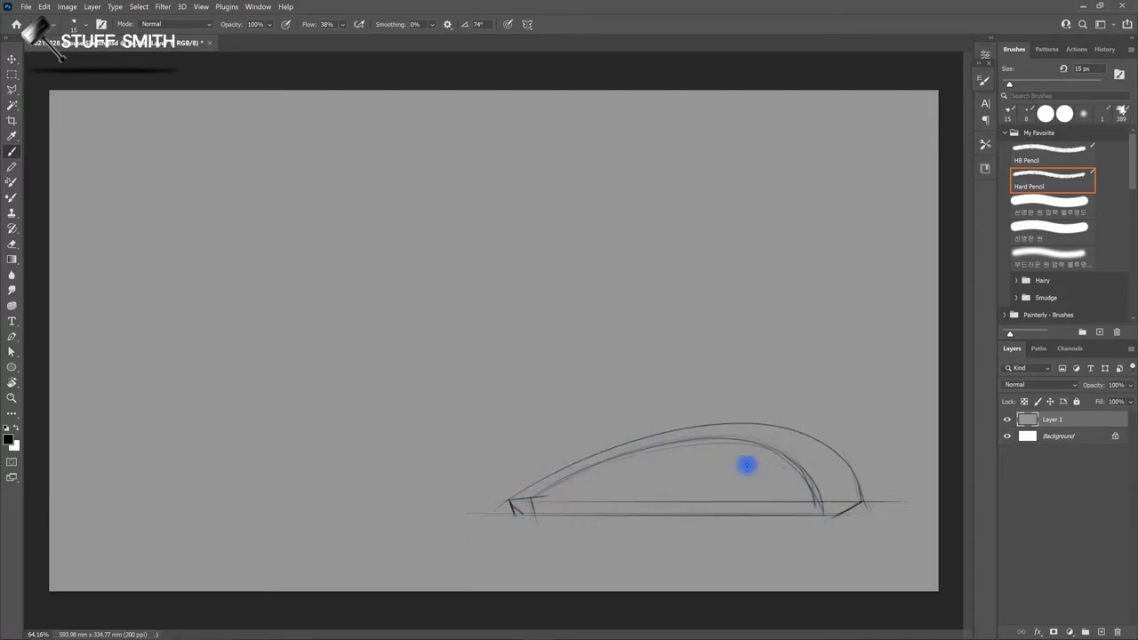
left_click_drag(793, 458, 820, 511)
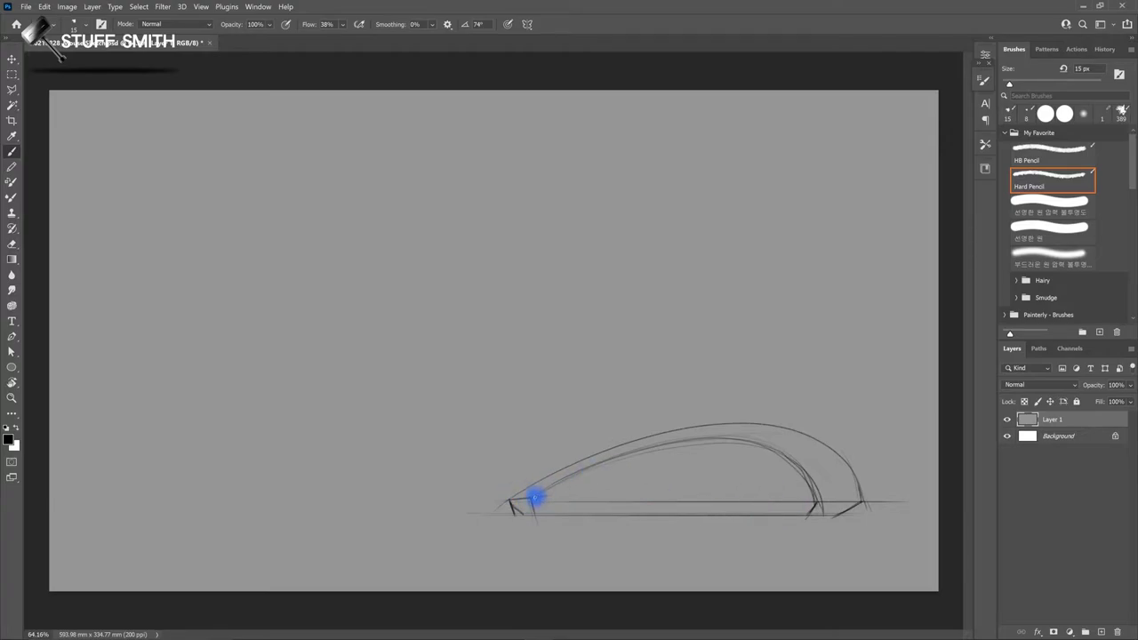
key("z")
mouse_move(673, 456)
left_mouse_down()
mouse_move(709, 416)
mouse_move(567, 370)
left_mouse_up()
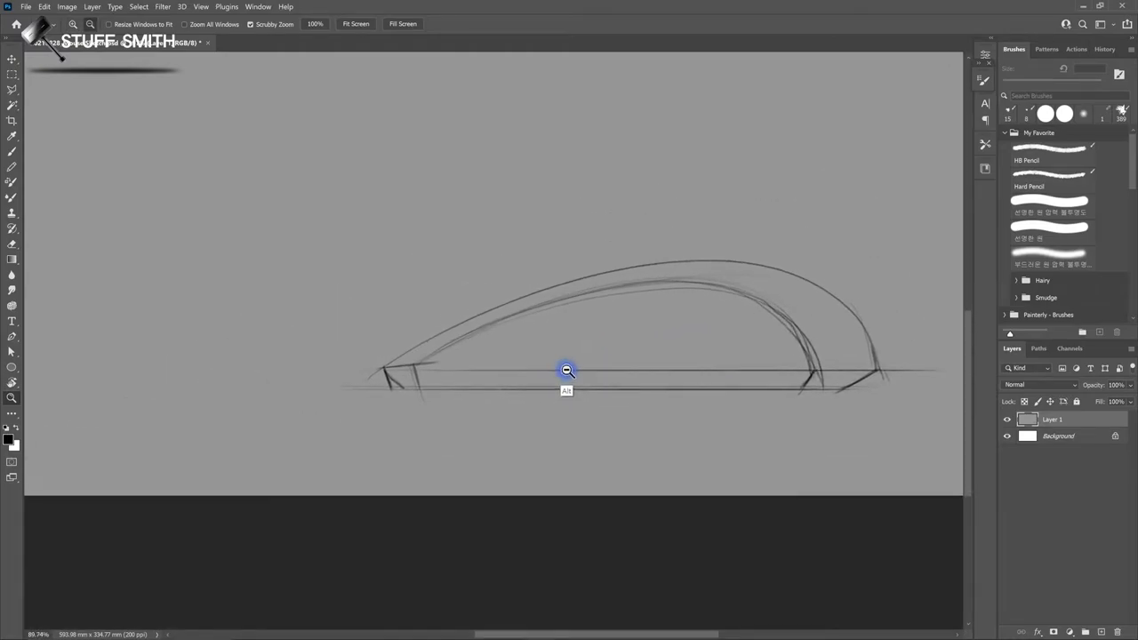
Step: Retrace the inner arch line with heavier Hard Pencil strokes from the front foot across the top
key("b")
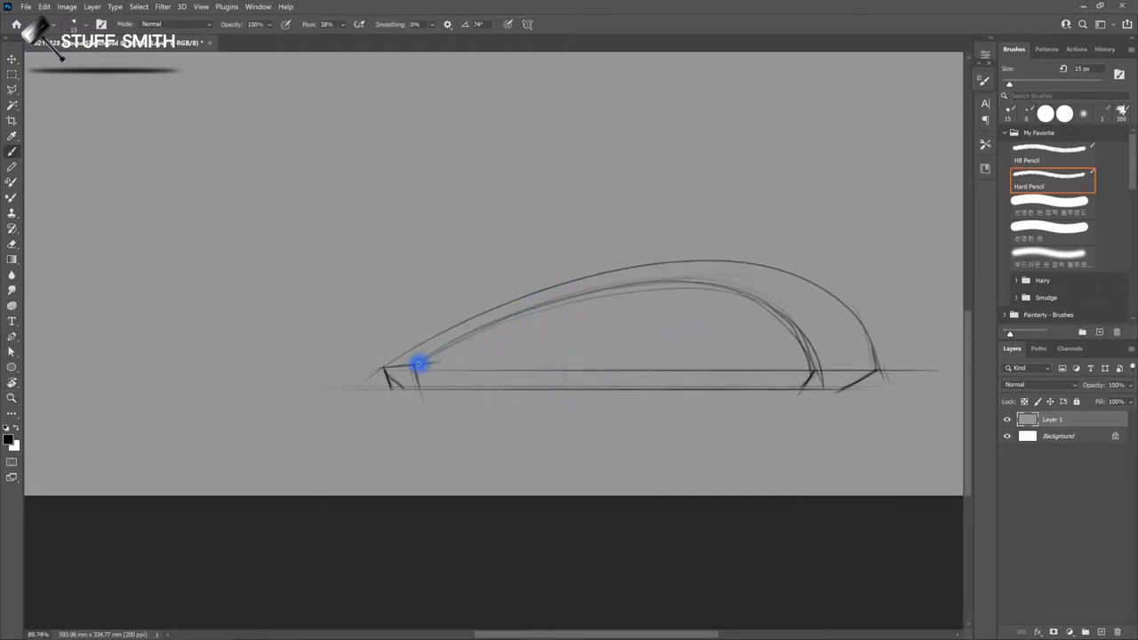
left_click_drag(418, 365, 644, 291)
left_click_drag(412, 371, 609, 287)
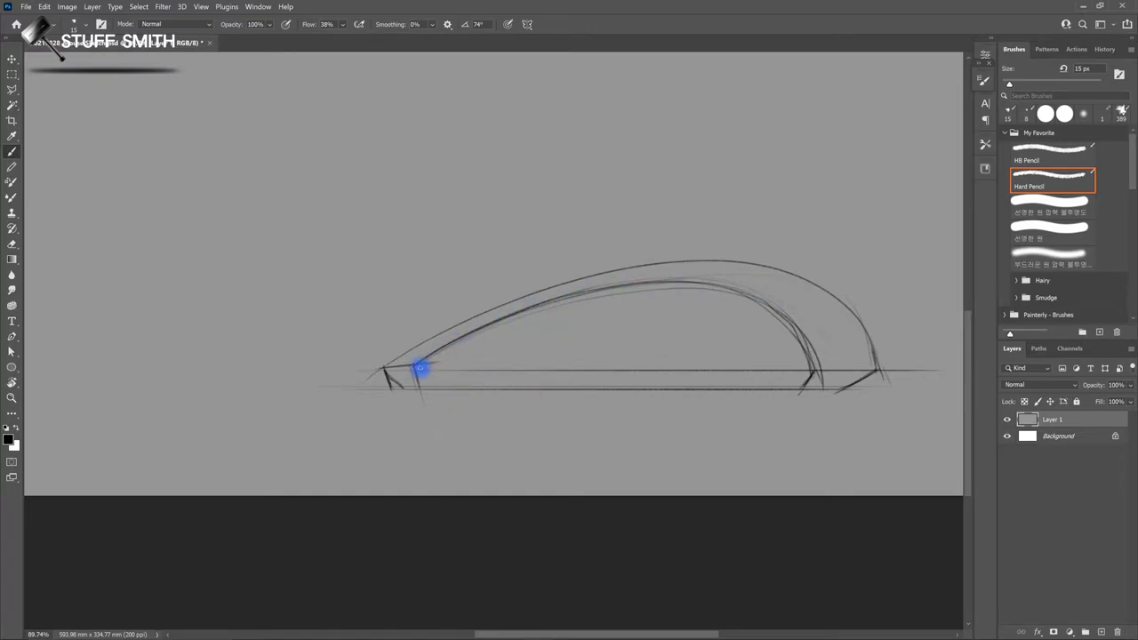
mouse_move(435, 358)
left_mouse_down()
mouse_move(518, 318)
mouse_move(613, 294)
mouse_move(700, 287)
mouse_move(759, 308)
left_mouse_up()
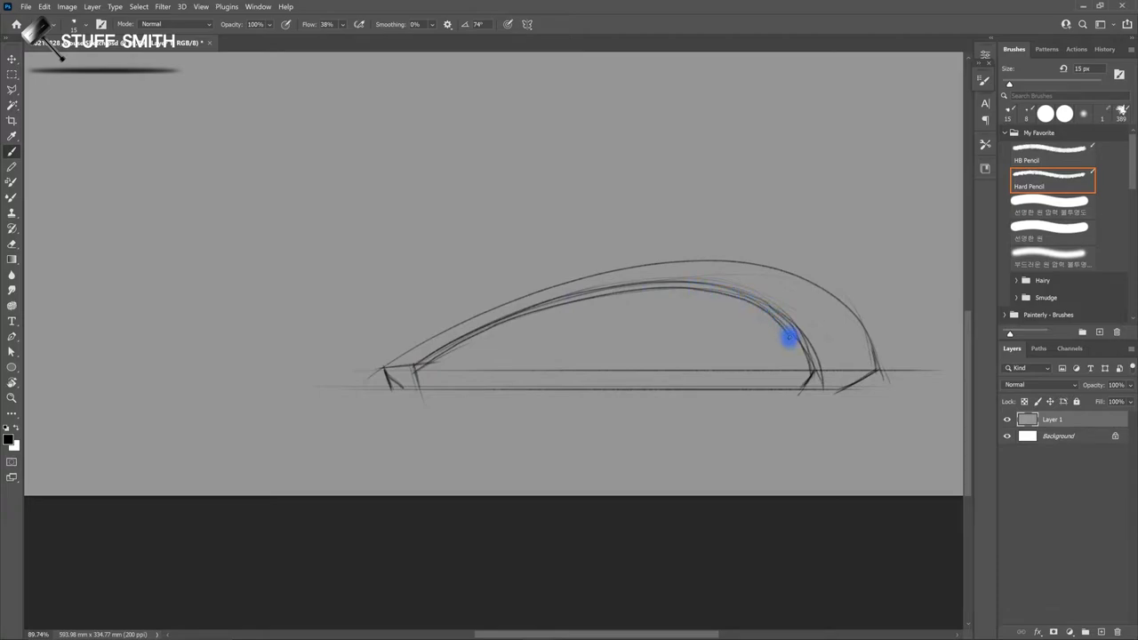
mouse_move(415, 373)
left_mouse_down()
mouse_move(531, 312)
mouse_move(618, 295)
mouse_move(718, 294)
left_mouse_up()
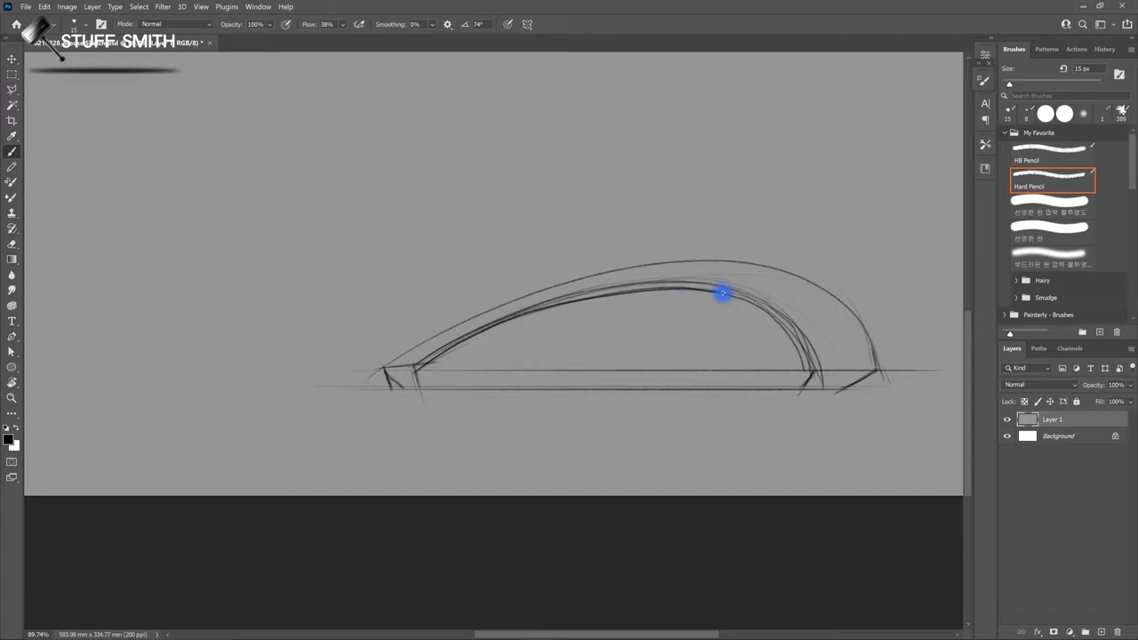
left_click_drag(411, 372, 567, 310)
mouse_move(412, 374)
left_mouse_down()
mouse_move(536, 310)
mouse_move(676, 287)
left_mouse_up()
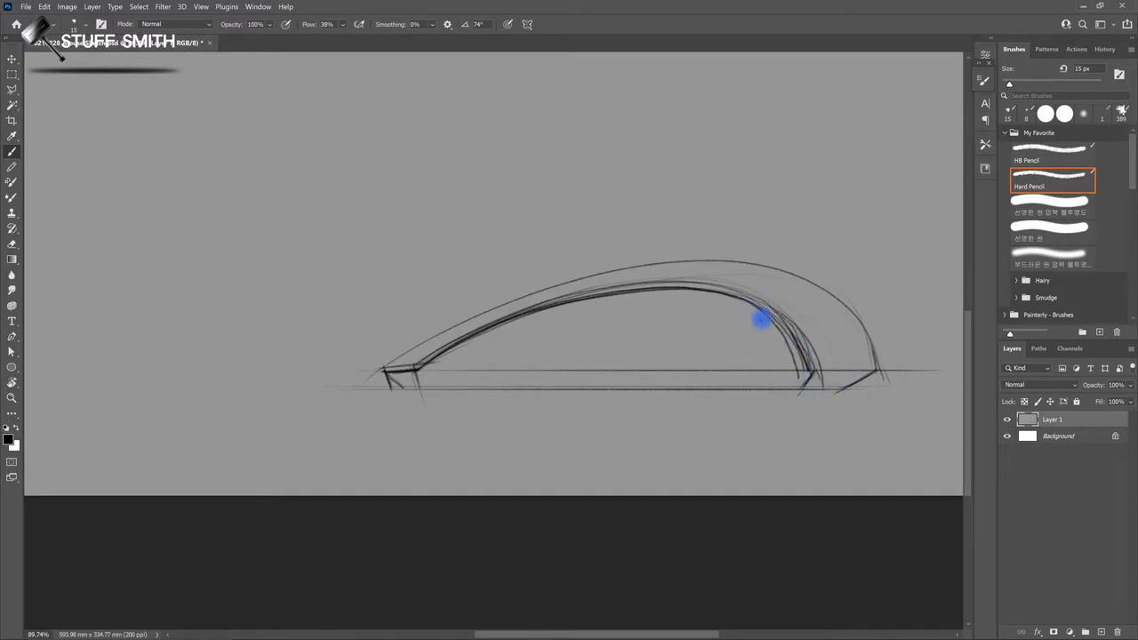
key("r")
left_click_drag(762, 319, 506, 348)
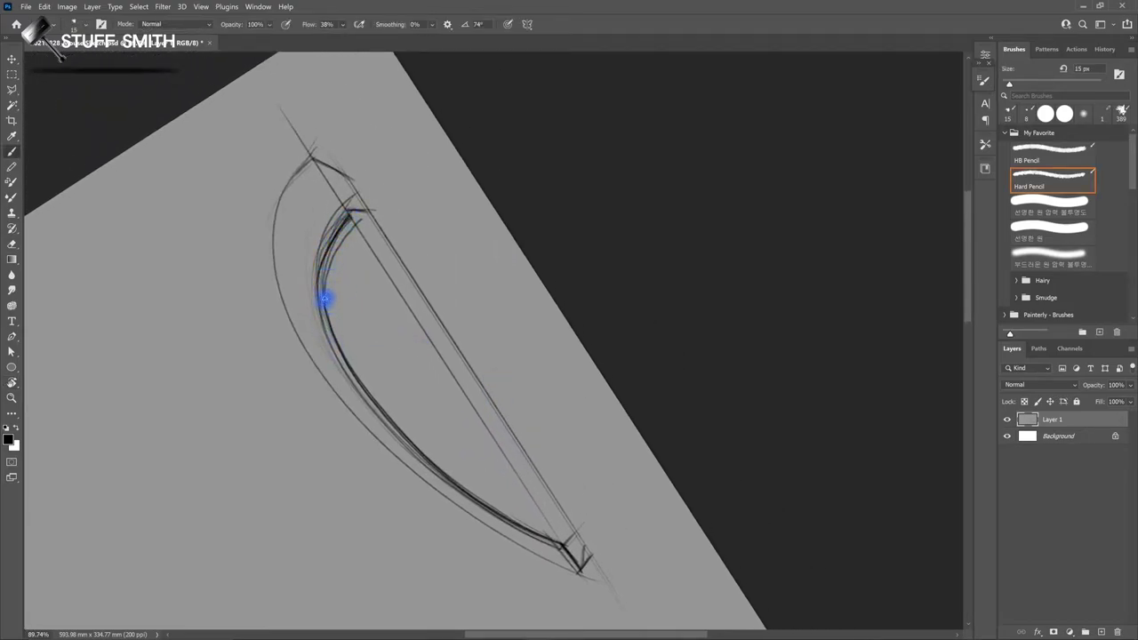
Step: Reset the rotated canvas view back to level
key("Escape")
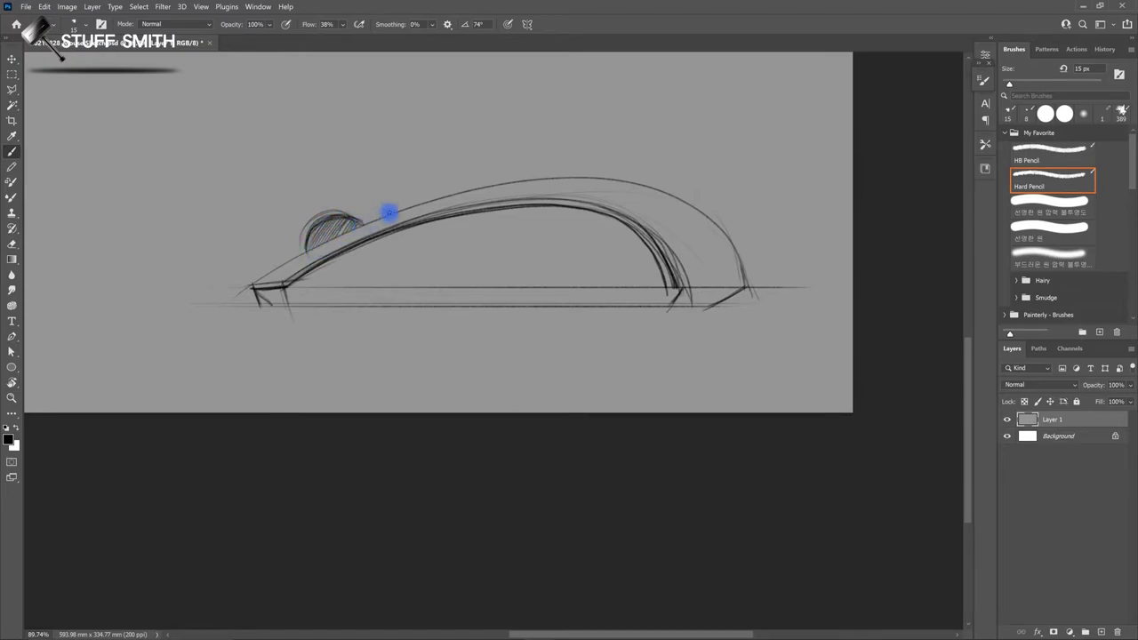
Step: Draw the upper and lower edges of an elongated inner oval along the base and close it
left_click_drag(507, 338, 528, 338)
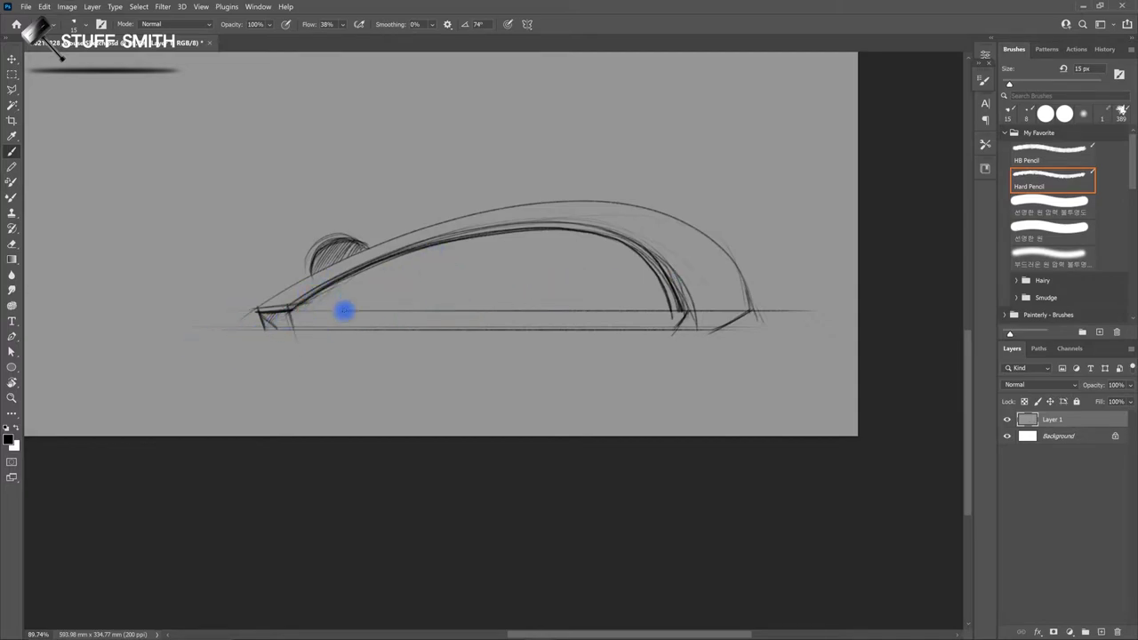
left_click_drag(551, 267, 467, 273)
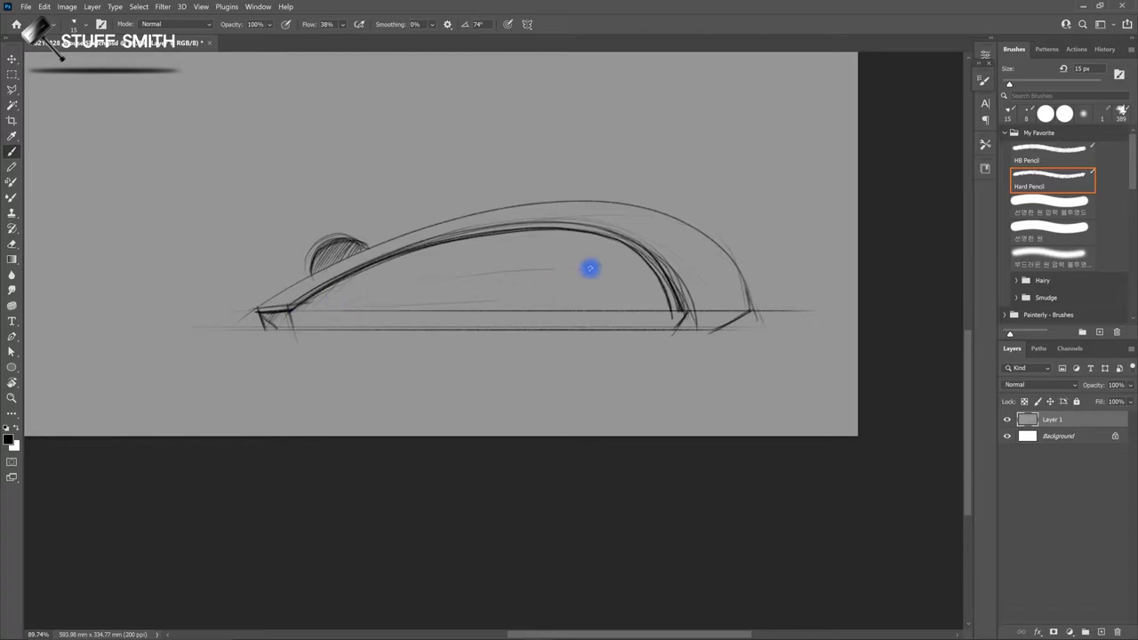
mouse_move(601, 278)
left_mouse_down()
mouse_move(656, 310)
mouse_move(353, 307)
left_mouse_up()
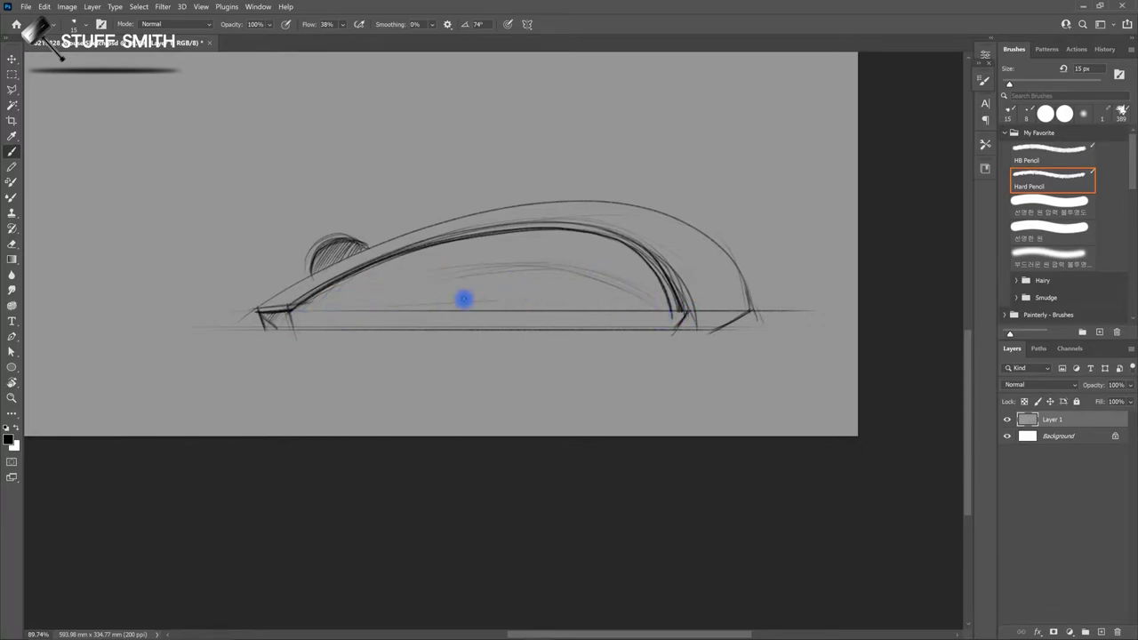
left_click_drag(424, 274, 665, 302)
left_click_drag(411, 307, 642, 307)
mouse_move(365, 310)
left_mouse_down()
mouse_move(681, 310)
mouse_move(341, 307)
left_mouse_up()
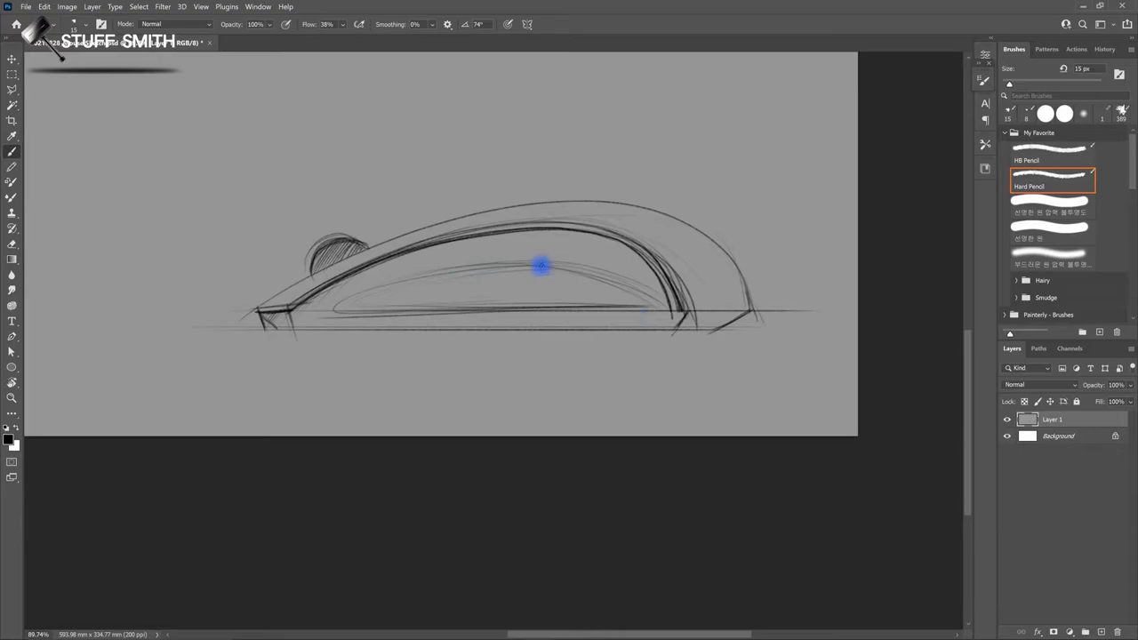
mouse_move(469, 278)
left_mouse_down()
mouse_move(650, 296)
mouse_move(343, 318)
left_mouse_up()
mouse_move(395, 291)
left_mouse_down()
mouse_move(408, 285)
mouse_move(308, 333)
mouse_move(344, 317)
left_mouse_up()
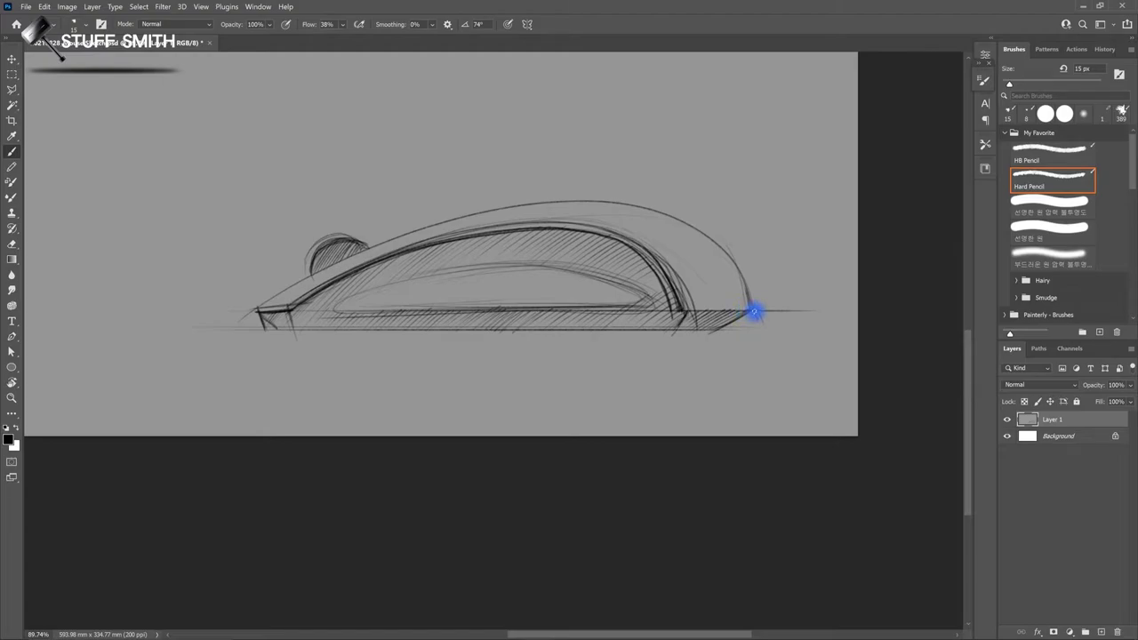
Step: Draw a dark doubled ground line under the mouse, extending past both ends
left_click_drag(759, 312, 119, 316)
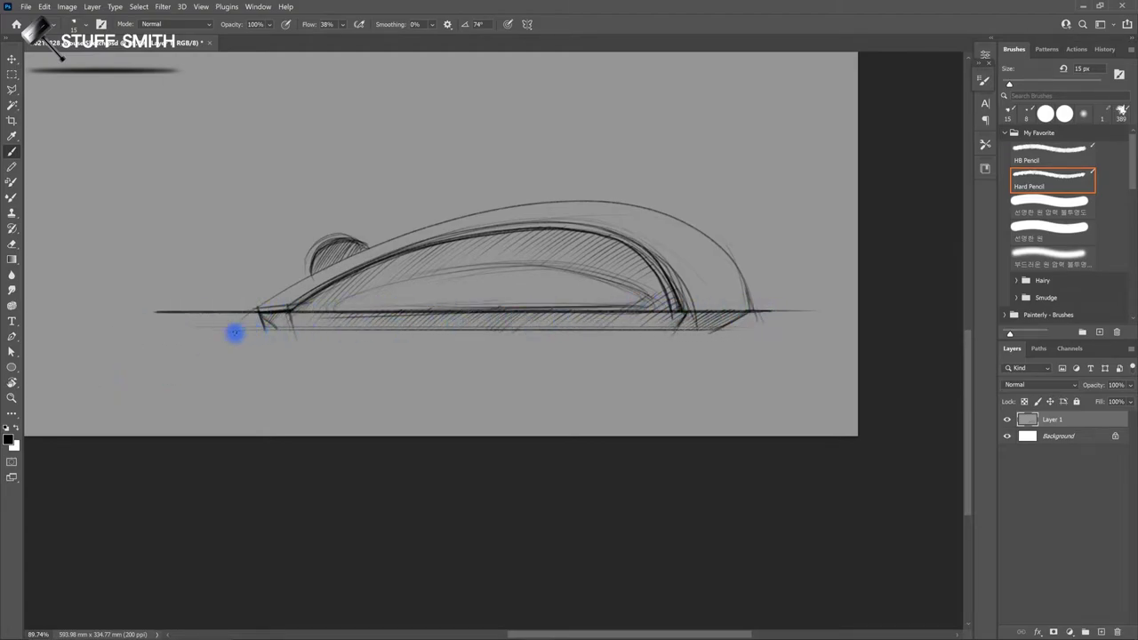
left_click_drag(189, 328, 827, 330)
left_click_drag(213, 332, 760, 326)
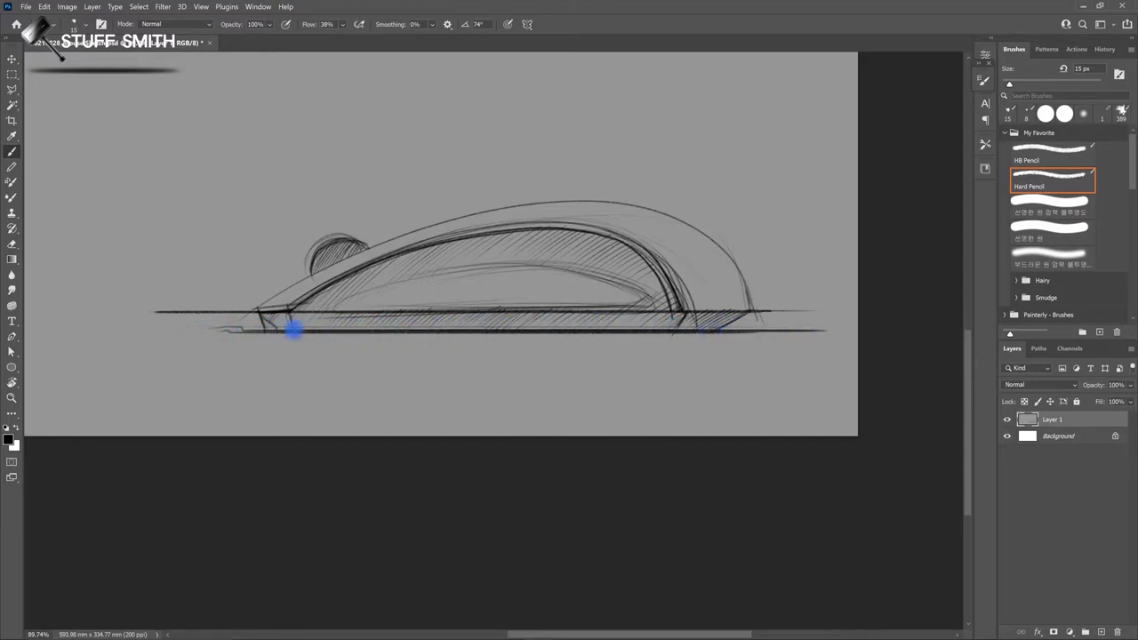
mouse_move(294, 328)
left_mouse_down()
mouse_move(219, 330)
mouse_move(768, 329)
left_mouse_up()
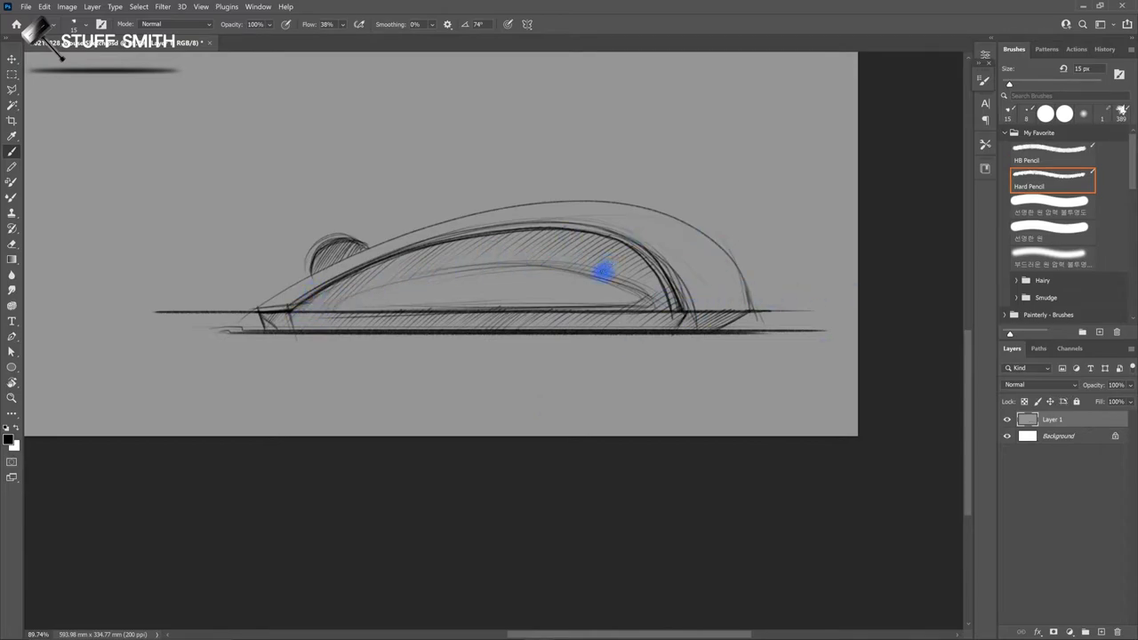
Step: With a slightly larger pencil, darken the upper button curve and add a vertical line through the base
key("bracketright")
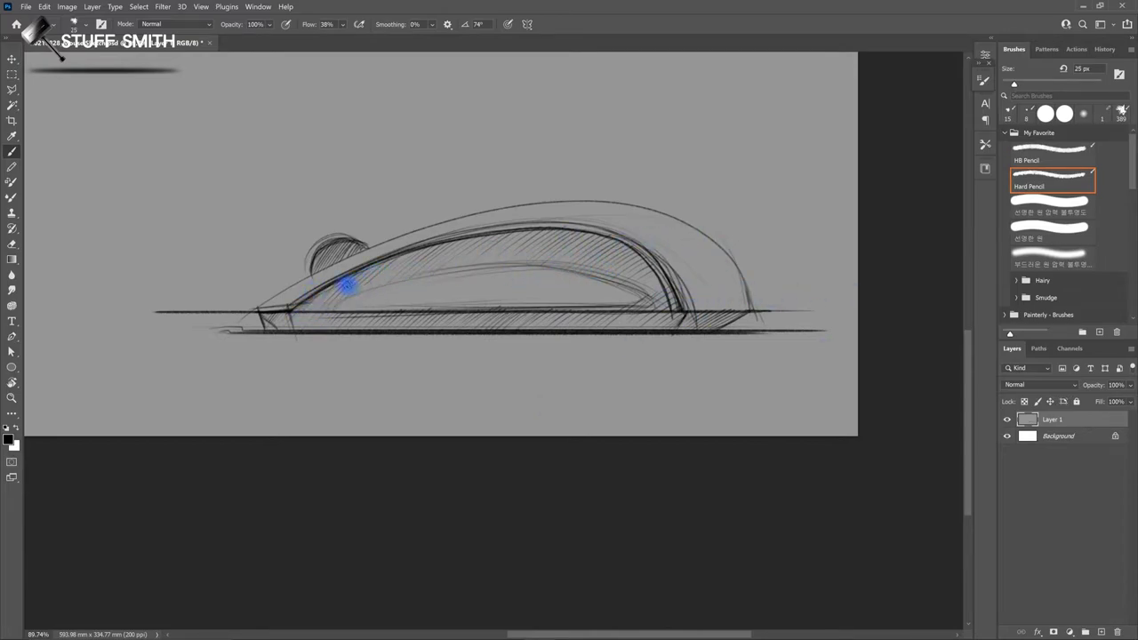
left_click_drag(362, 278, 424, 259)
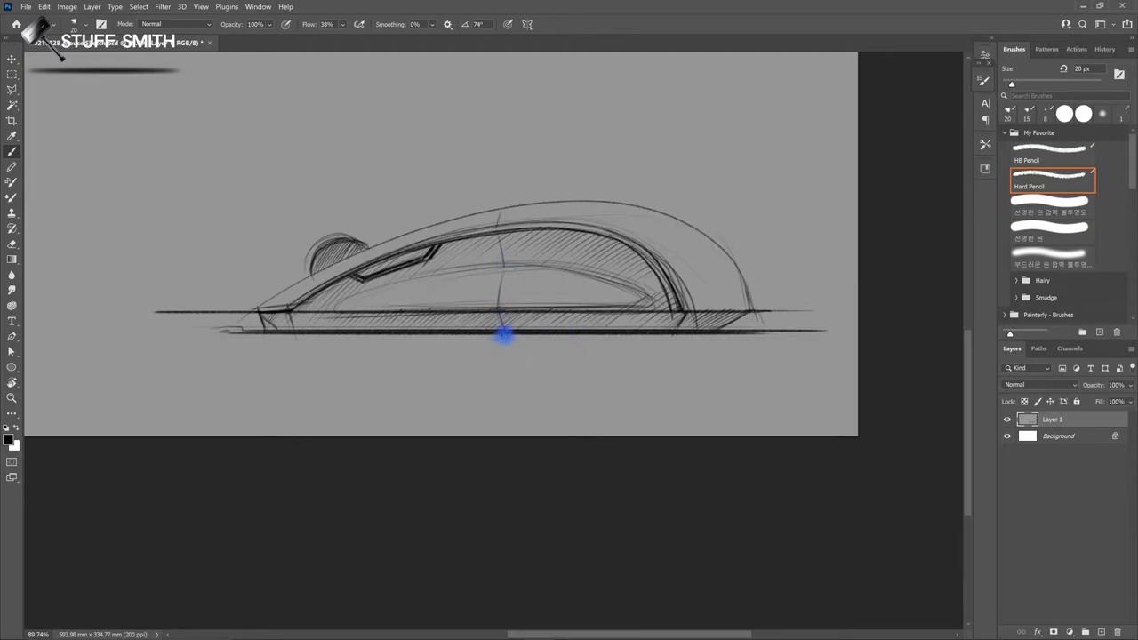
left_click_drag(503, 332, 494, 364)
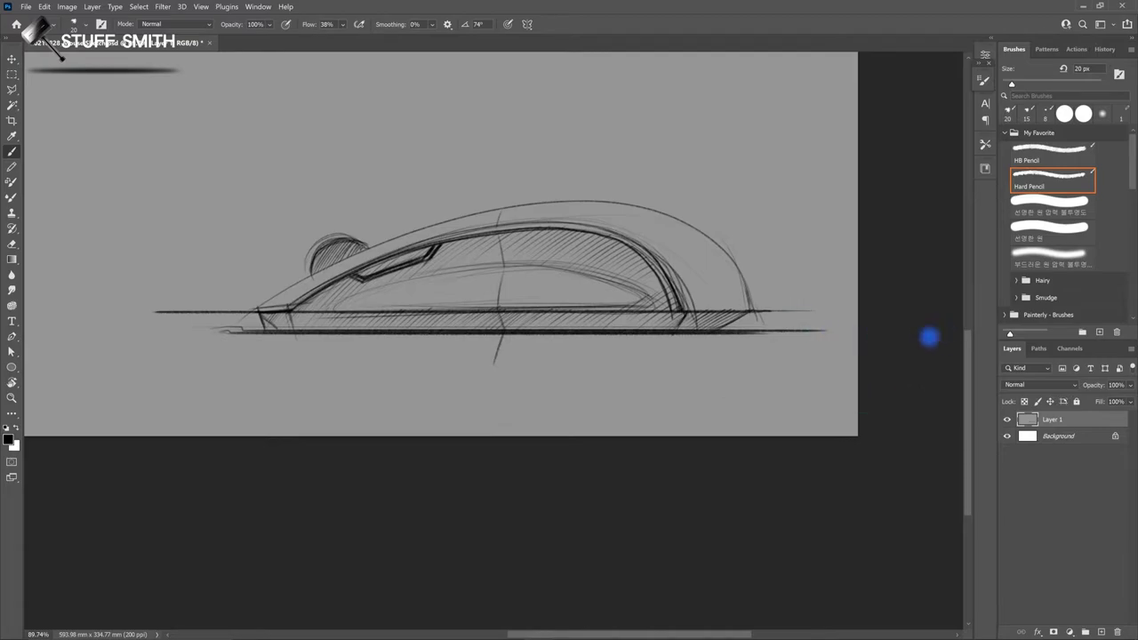
key("z")
mouse_move(579, 305)
left_mouse_down()
mouse_move(539, 338)
mouse_move(587, 322)
left_mouse_up()
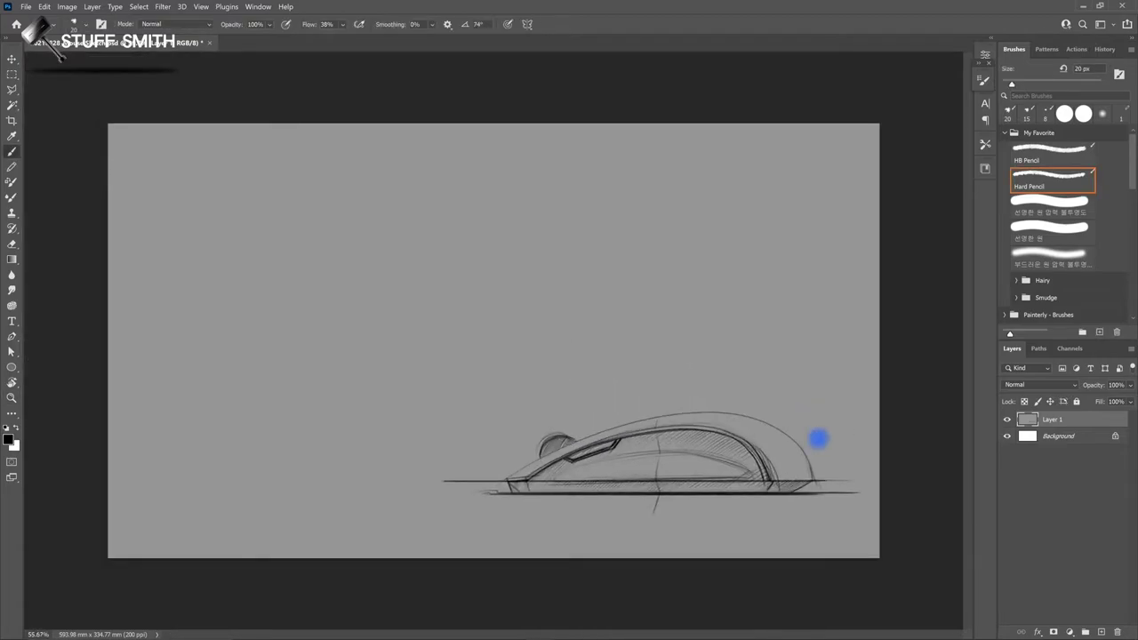
Step: Fit the whole canvas on screen and add a new Layer 2 above Layer 1
key("v")
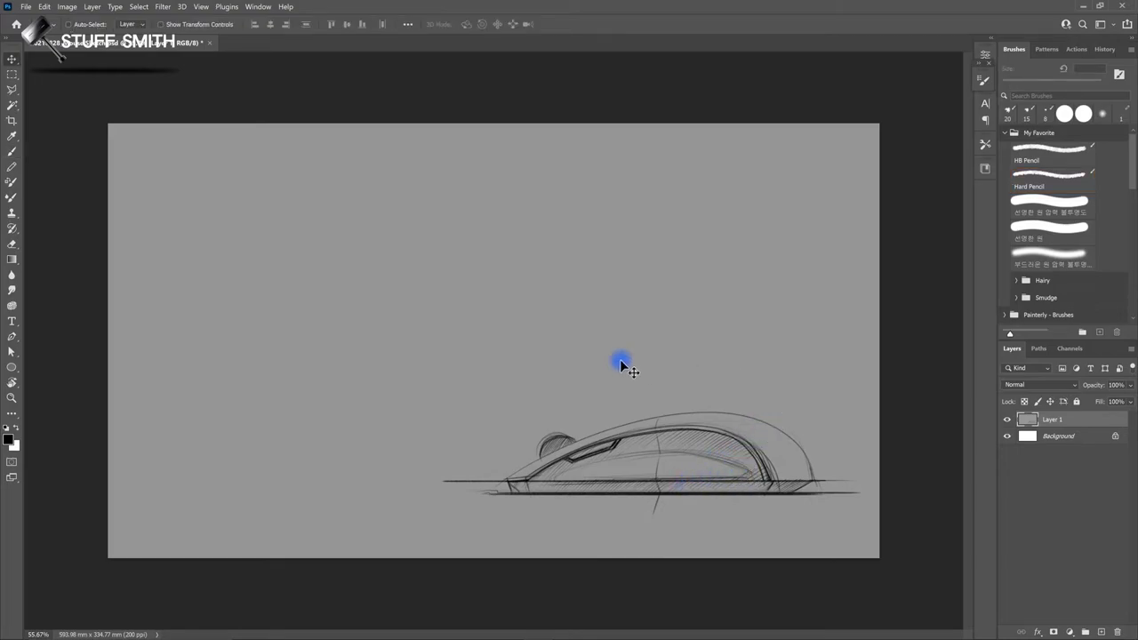
left_click_drag(622, 367, 603, 321)
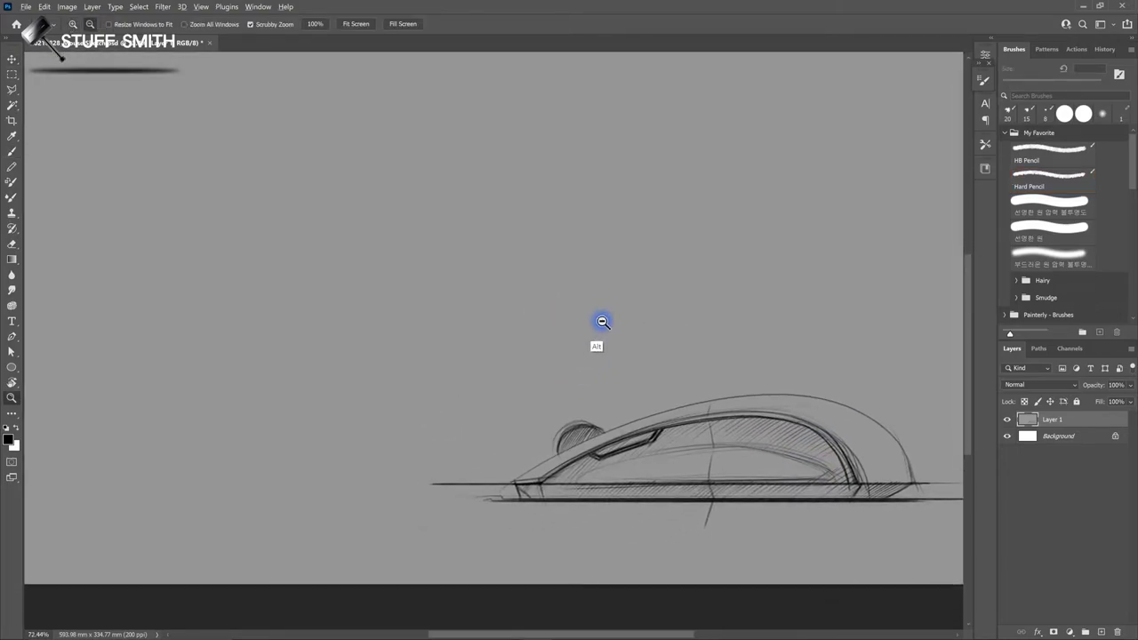
key("ctrl+0")
key("b")
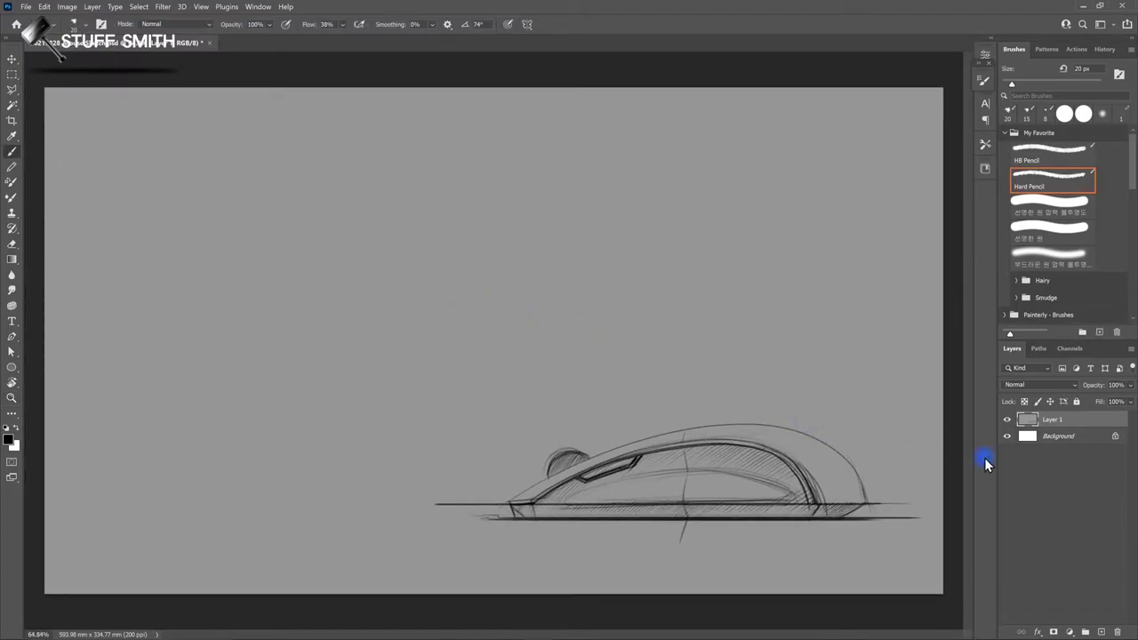
left_click(1101, 631)
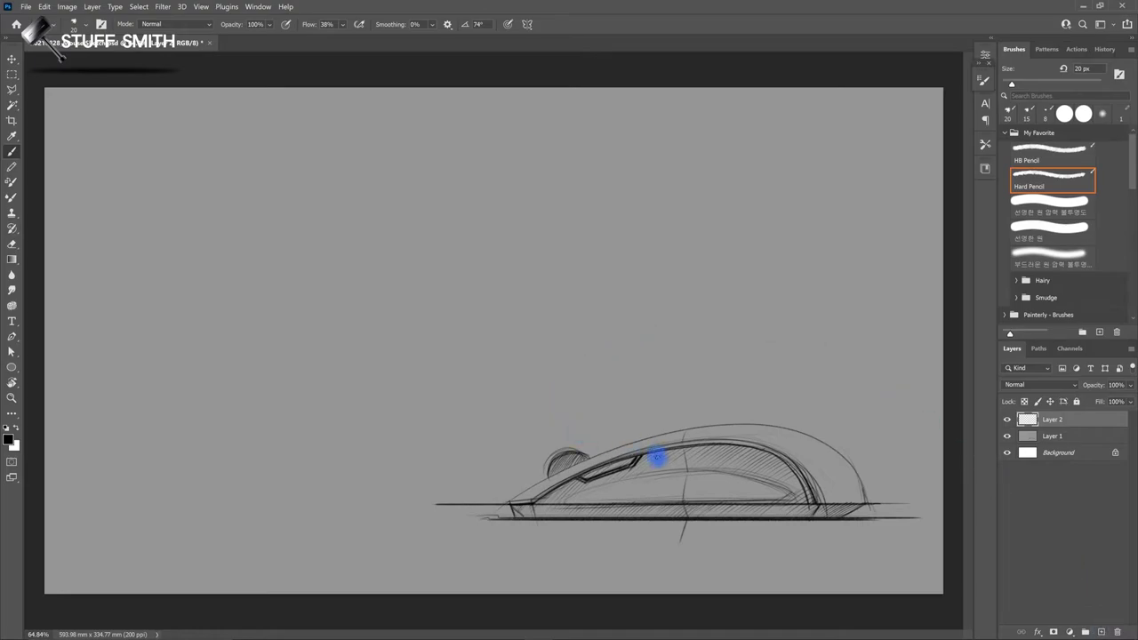
Step: Zoom in on the mouse and set up a white soft brush at 150 px
key("z")
left_click_drag(685, 439, 531, 298)
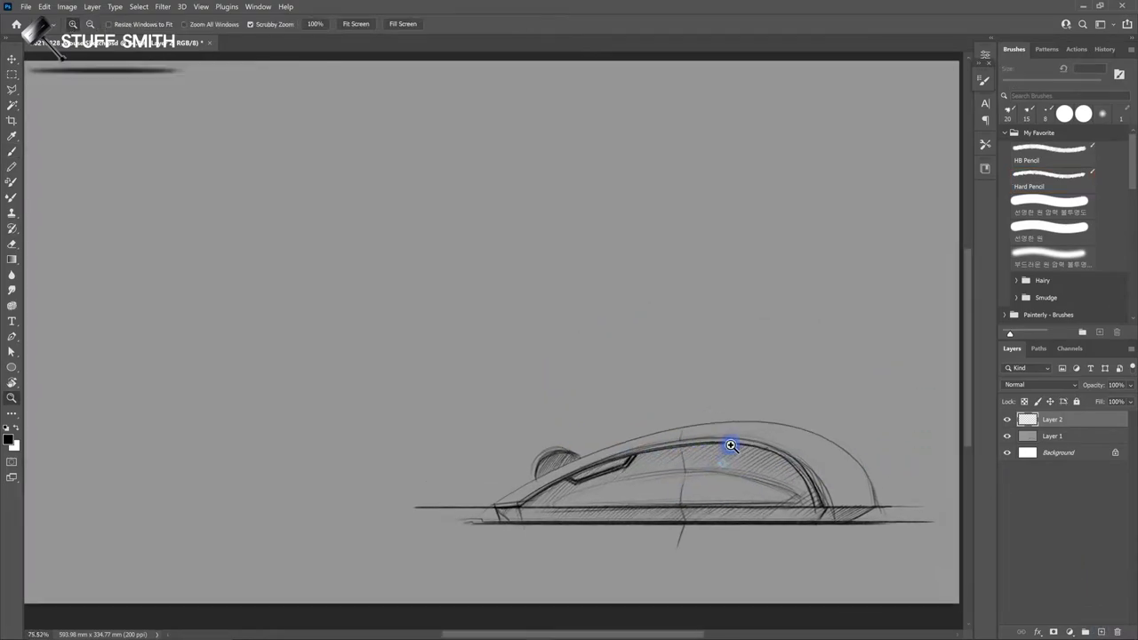
key("b")
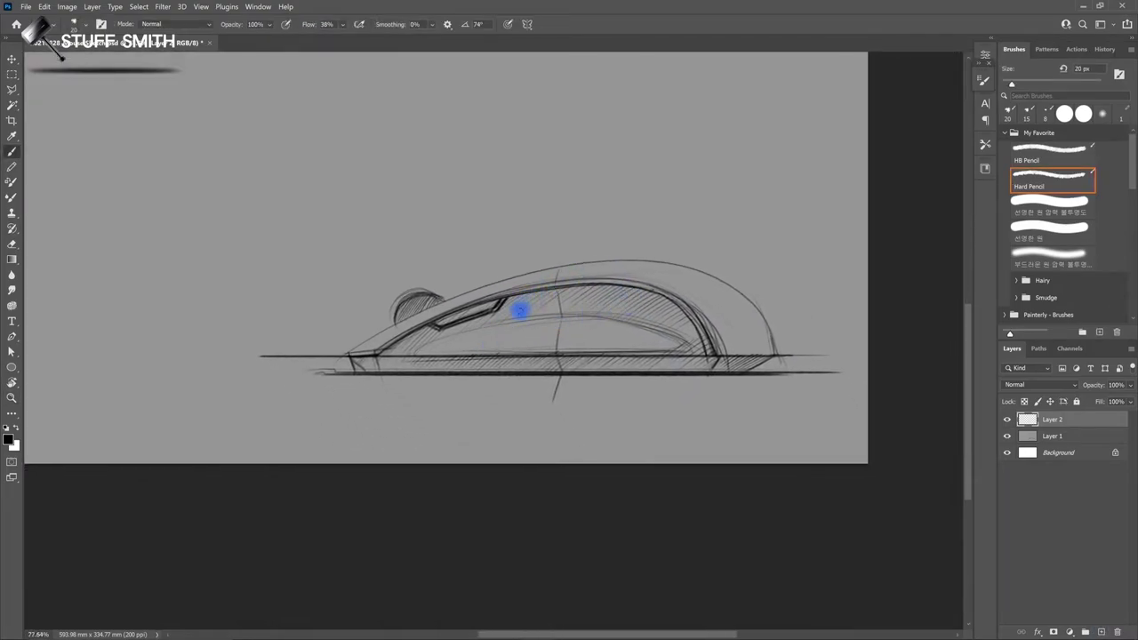
key("bracketright")
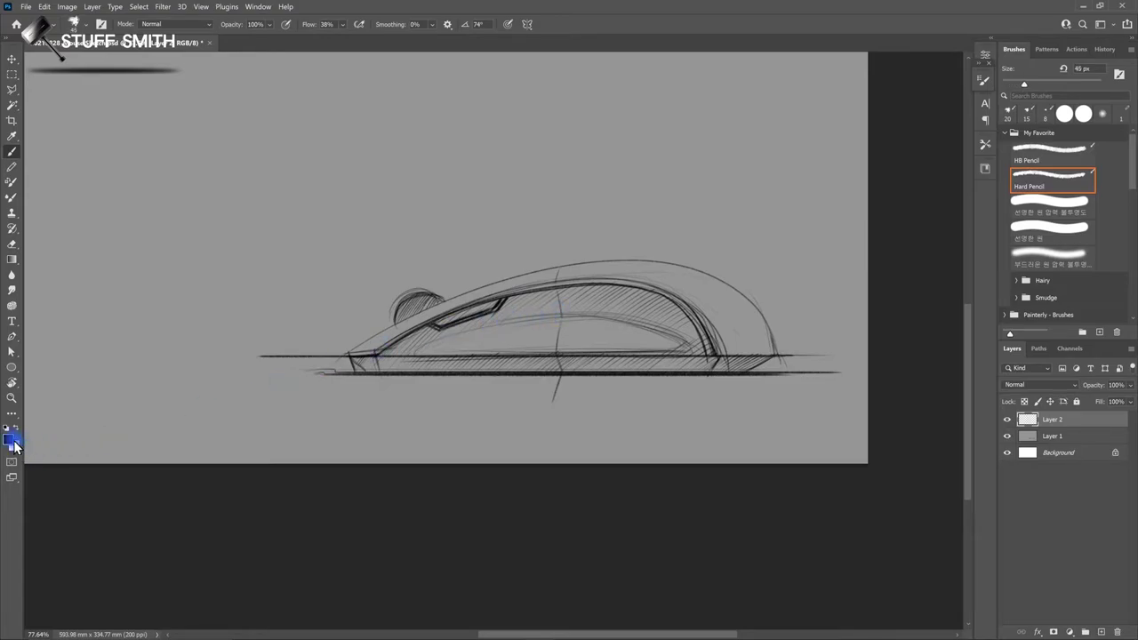
left_click(16, 430)
left_click(1065, 258)
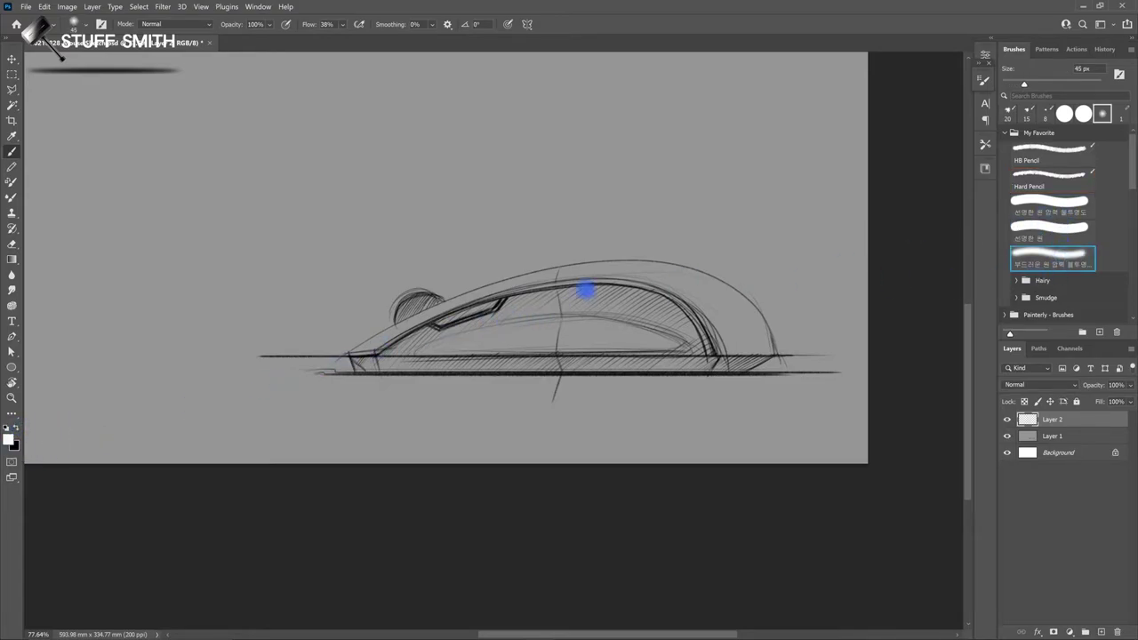
key("bracketright")
key("bracketright")
key("bracketright")
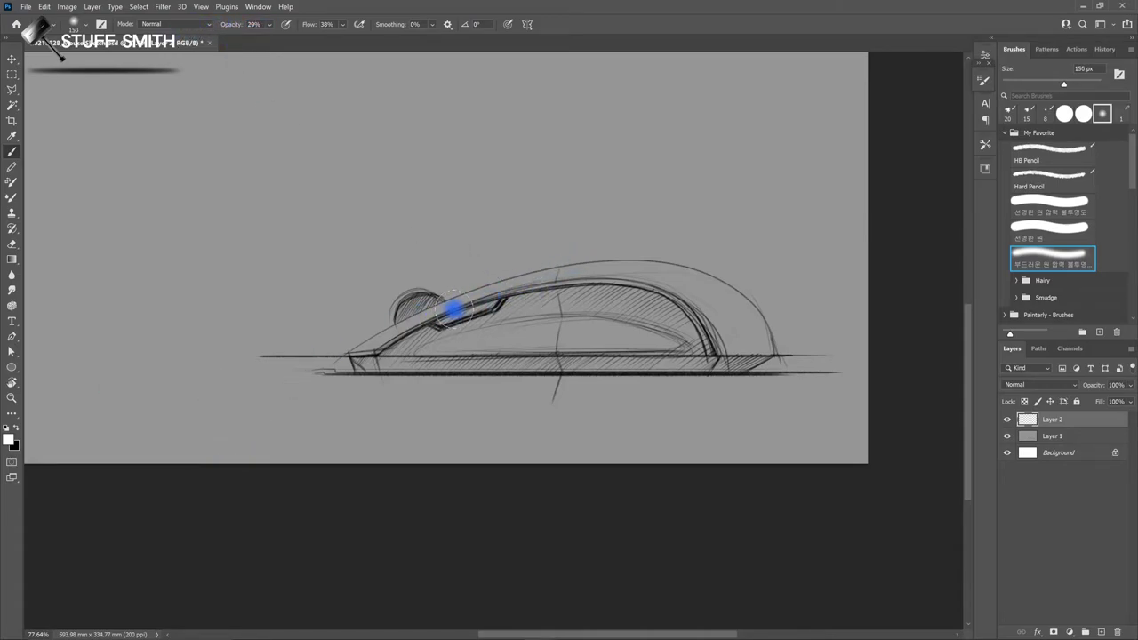
key("bracketright")
Step: Paint soft white highlights along the mouse's top edge at 90 px, then add Layer 3
left_click_drag(516, 282, 374, 338)
key("bracketleft")
key("bracketleft")
key("bracketleft")
key("bracketleft")
key("bracketleft")
key("bracketleft")
left_click_drag(534, 279, 379, 345)
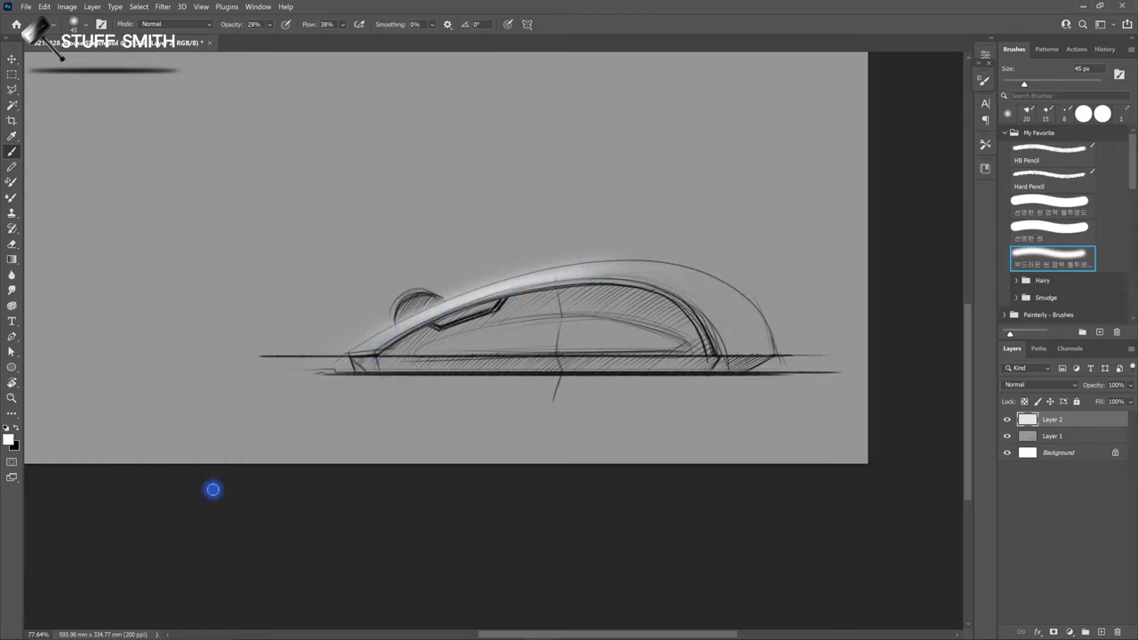
key("comma")
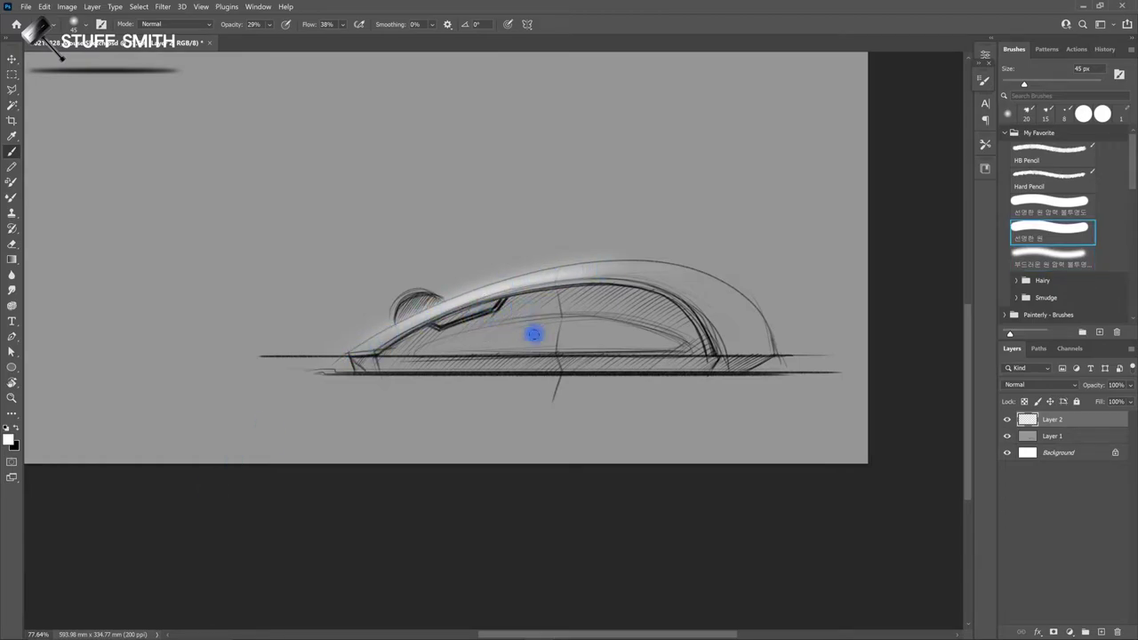
left_click_drag(417, 333, 475, 306)
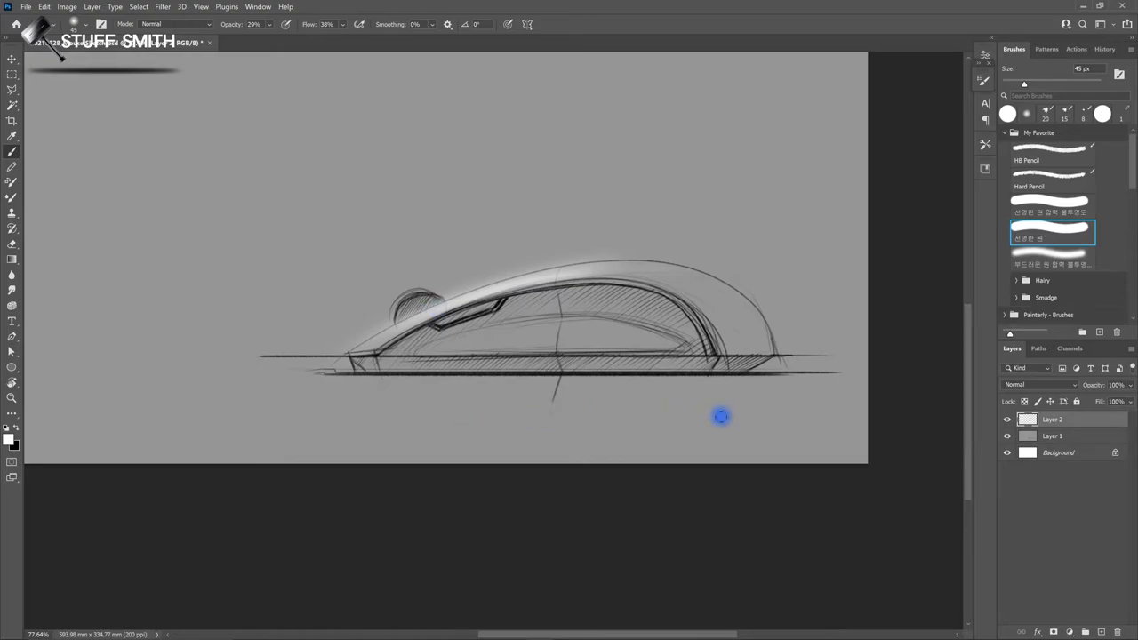
left_click(1101, 633)
key("period")
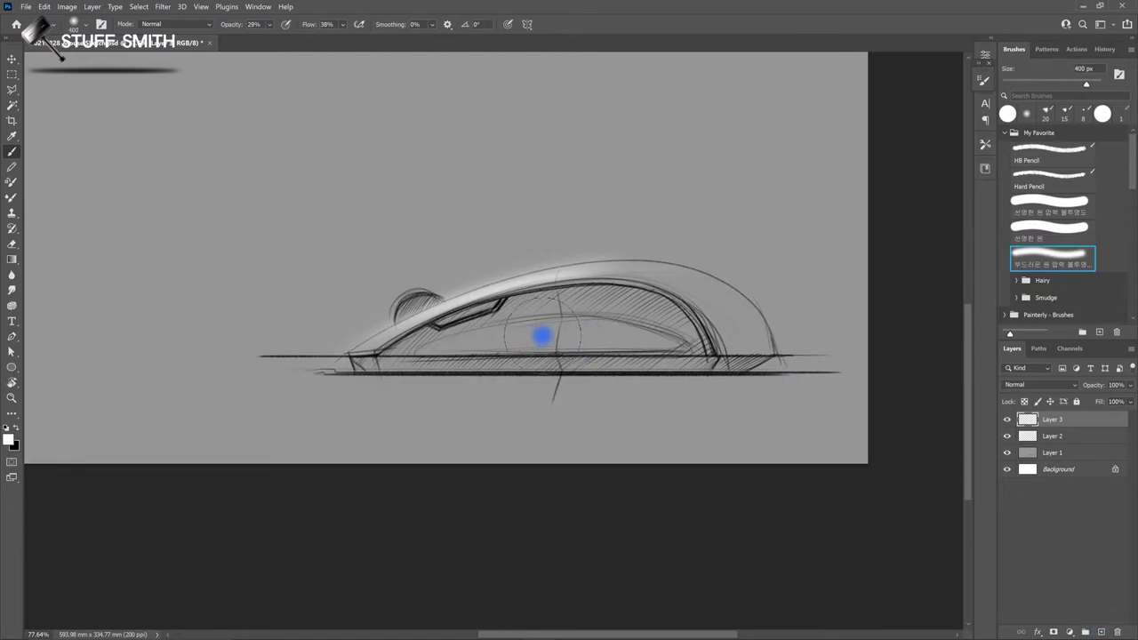
Step: Softly brighten the mouse's lower body with a 250 px white soft brush
key("bracketleft")
key("bracketleft")
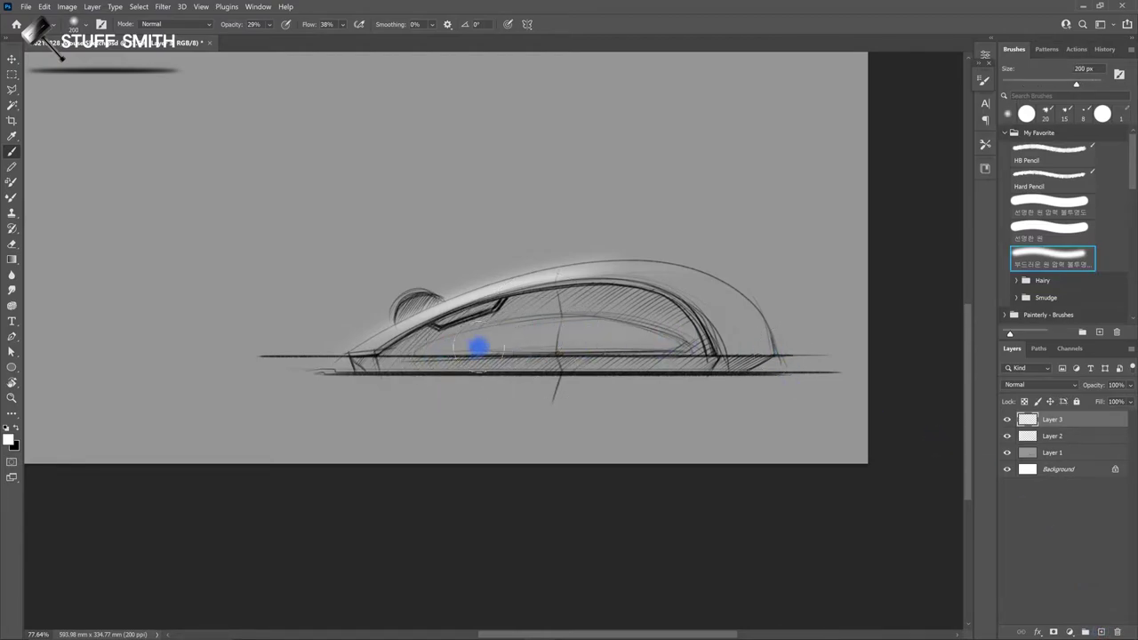
mouse_move(692, 343)
left_mouse_down()
mouse_move(552, 332)
mouse_move(417, 353)
mouse_move(497, 350)
left_mouse_up()
key("bracketleft")
key("bracketleft")
key("bracketleft")
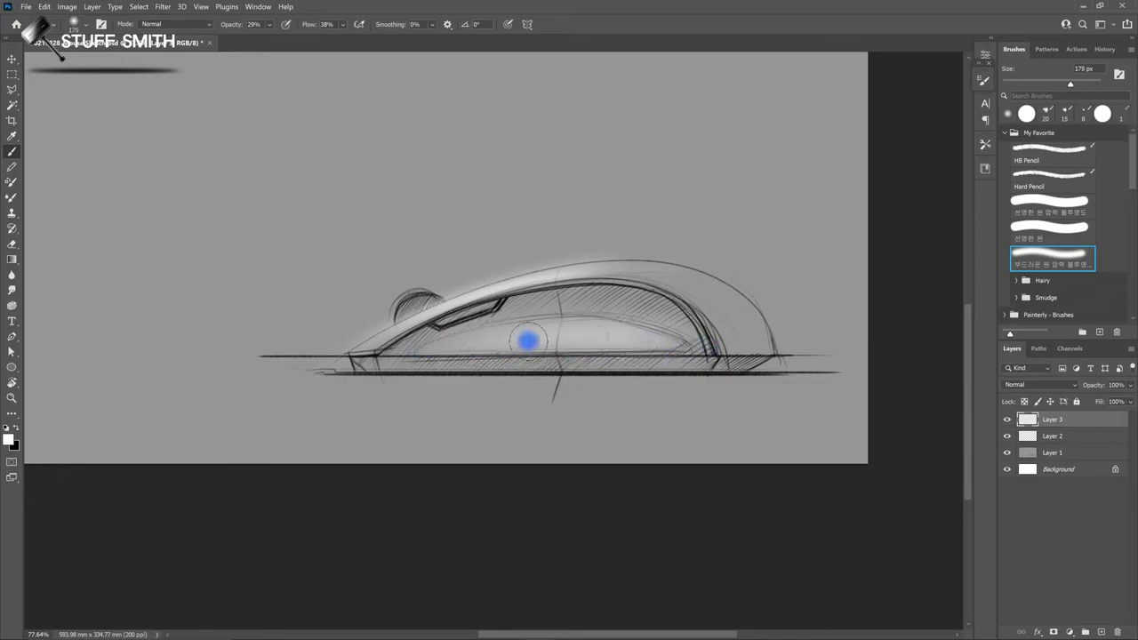
key("bracketleft")
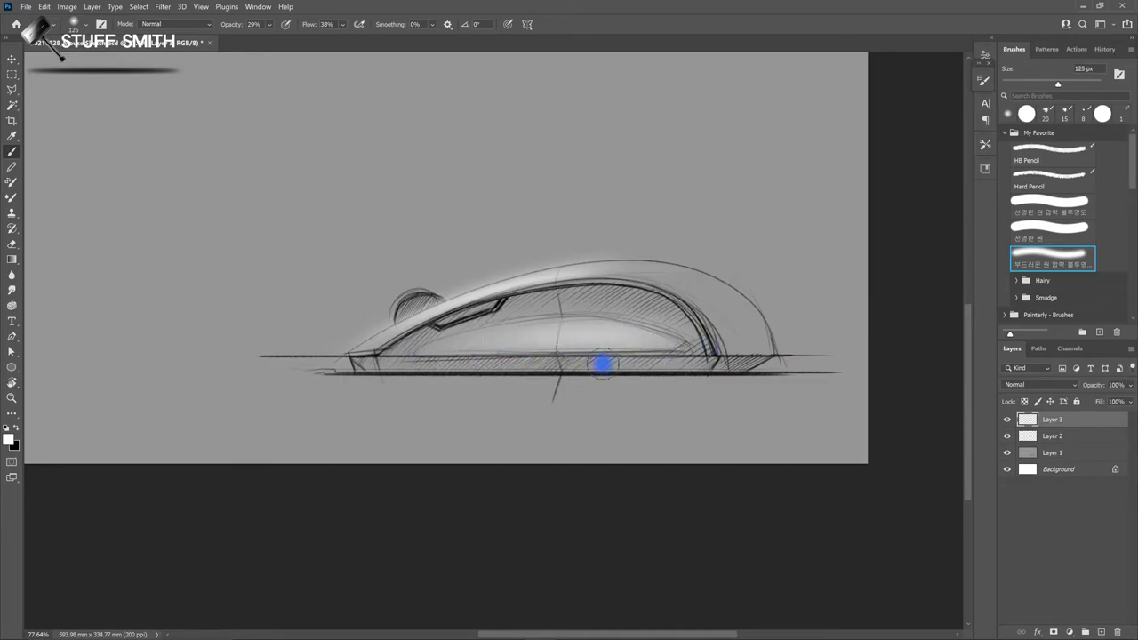
key("comma")
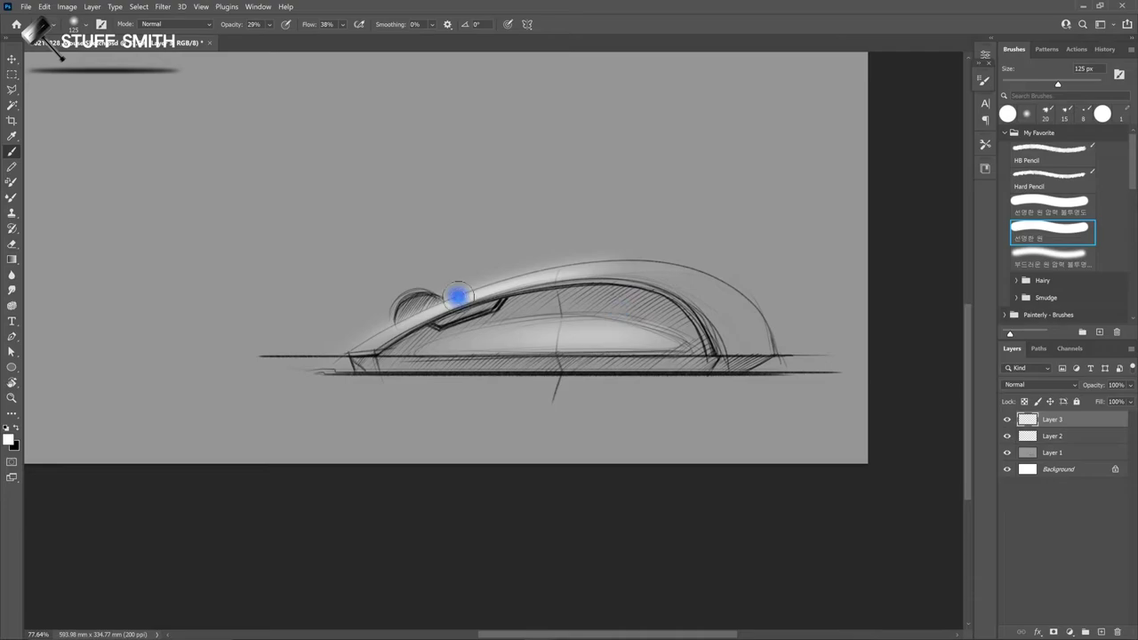
Step: On new Layer 4, paint a soft black shadow under the baseline at 90 px, then add another layer
left_click(1101, 633)
key("period")
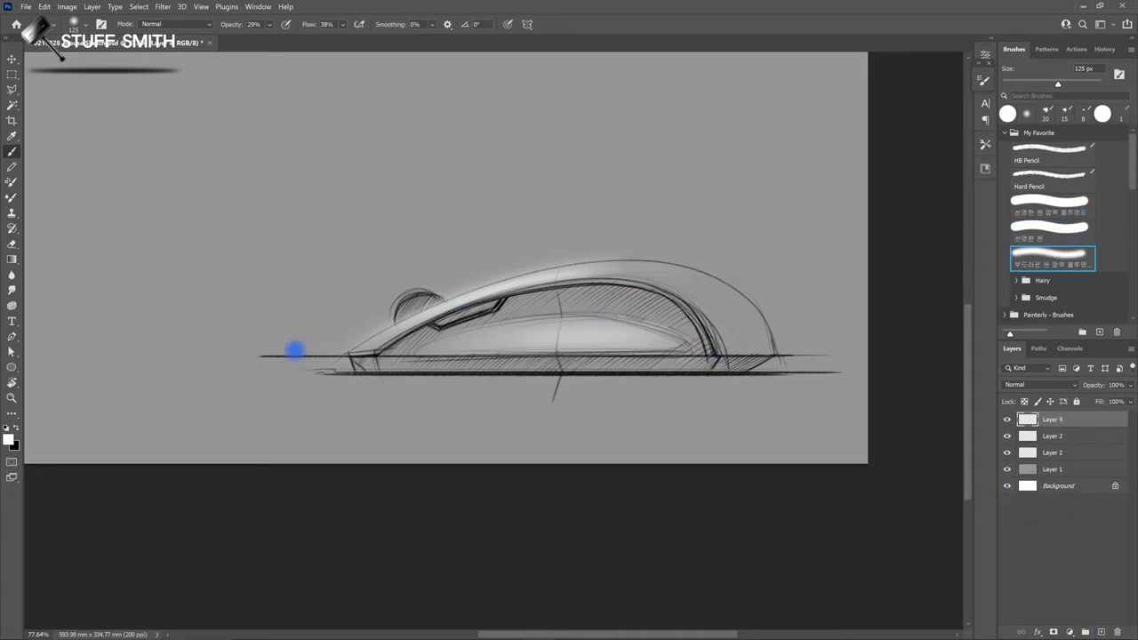
left_click(15, 428)
key("bracketleft")
key("bracketright")
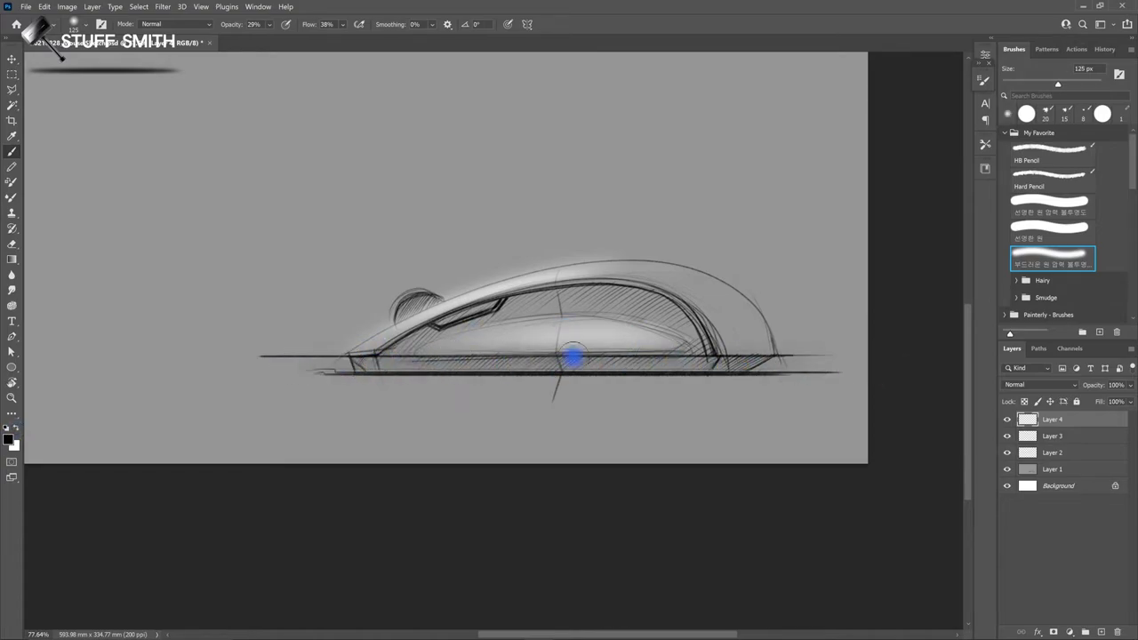
key("bracketleft")
key("bracketleft")
key("bracketleft")
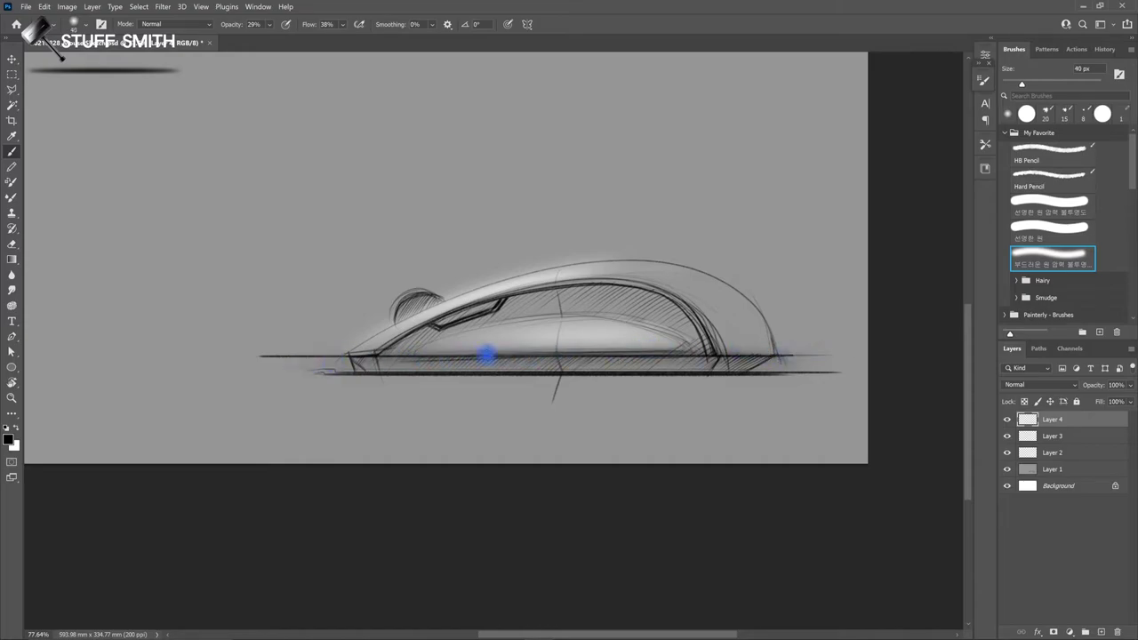
key("bracketright")
key("bracketright")
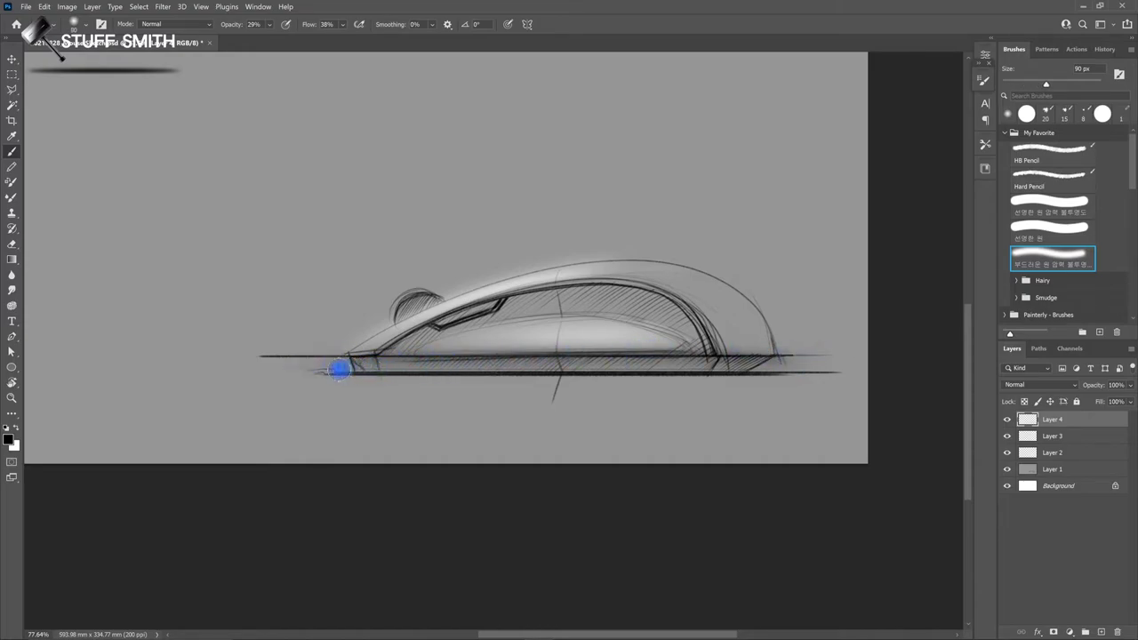
left_click_drag(821, 371, 400, 371)
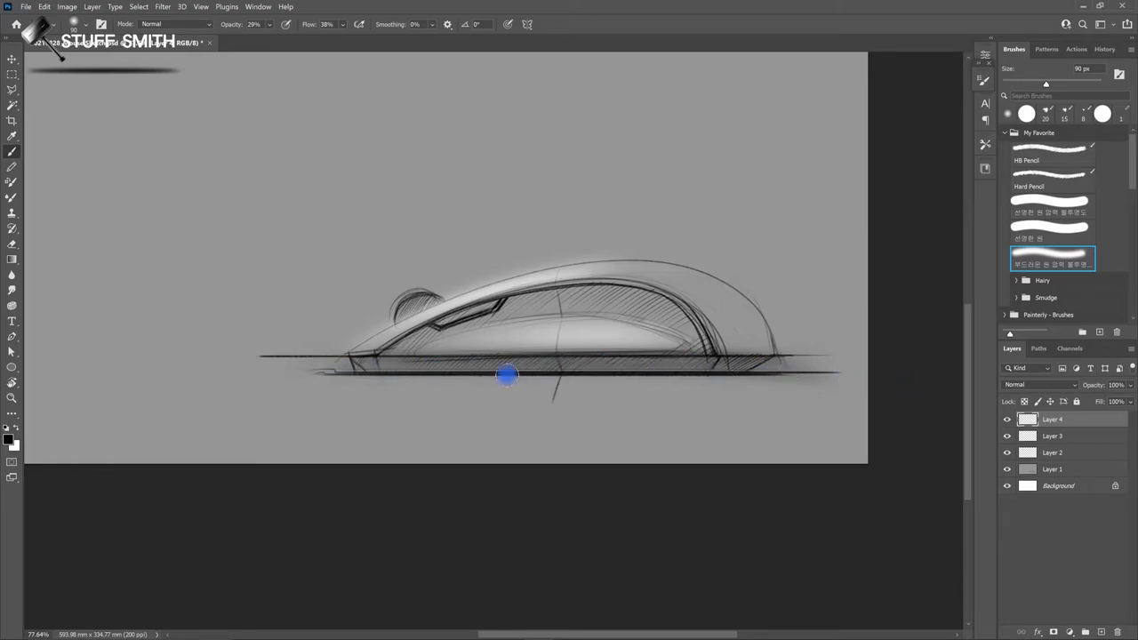
key("bracketleft")
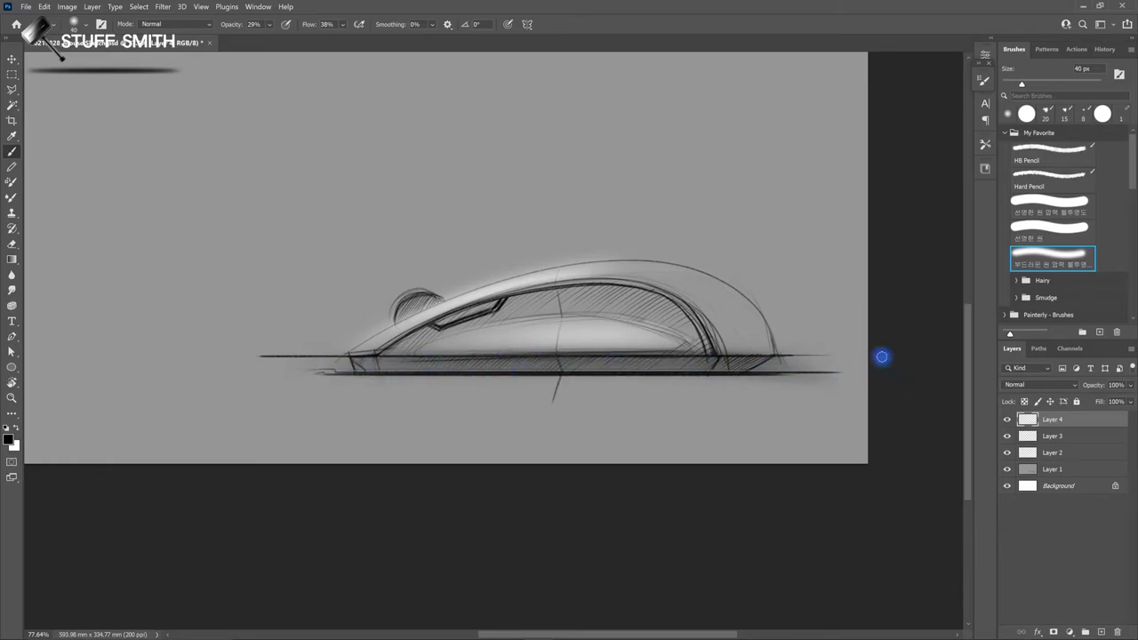
left_click(1103, 633)
Step: Shade inside the mouse's rear arc with an enlarged brush, then add a soft highlight
key("bracketright")
key("bracketright")
key("bracketright")
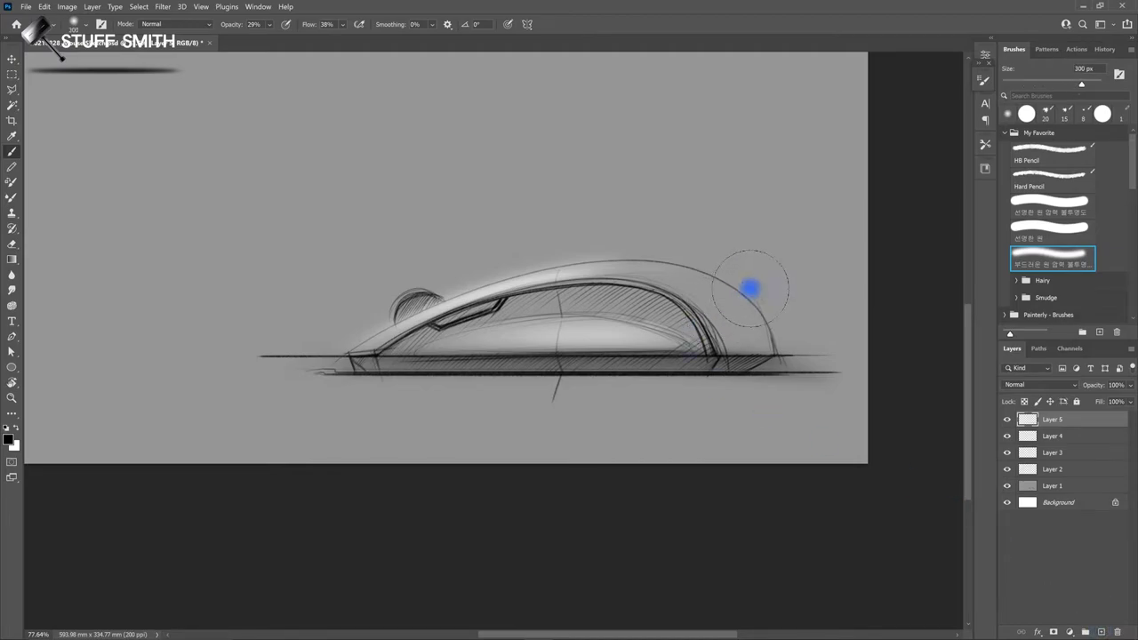
mouse_move(778, 269)
left_mouse_down()
mouse_move(724, 307)
mouse_move(681, 291)
mouse_move(744, 306)
mouse_move(704, 290)
left_mouse_up()
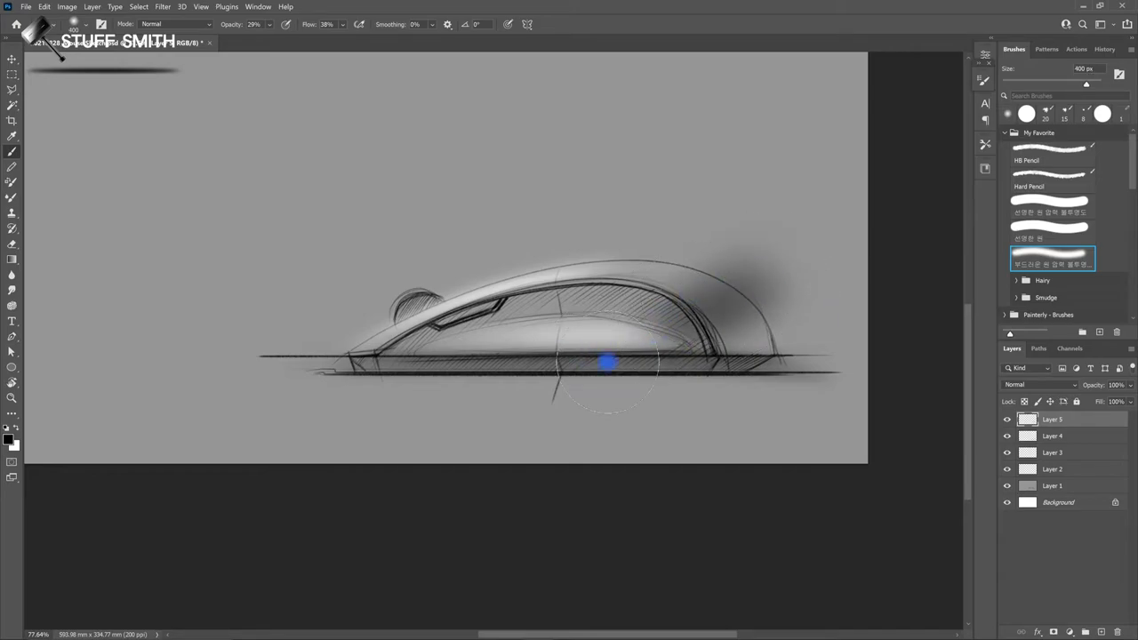
key("comma")
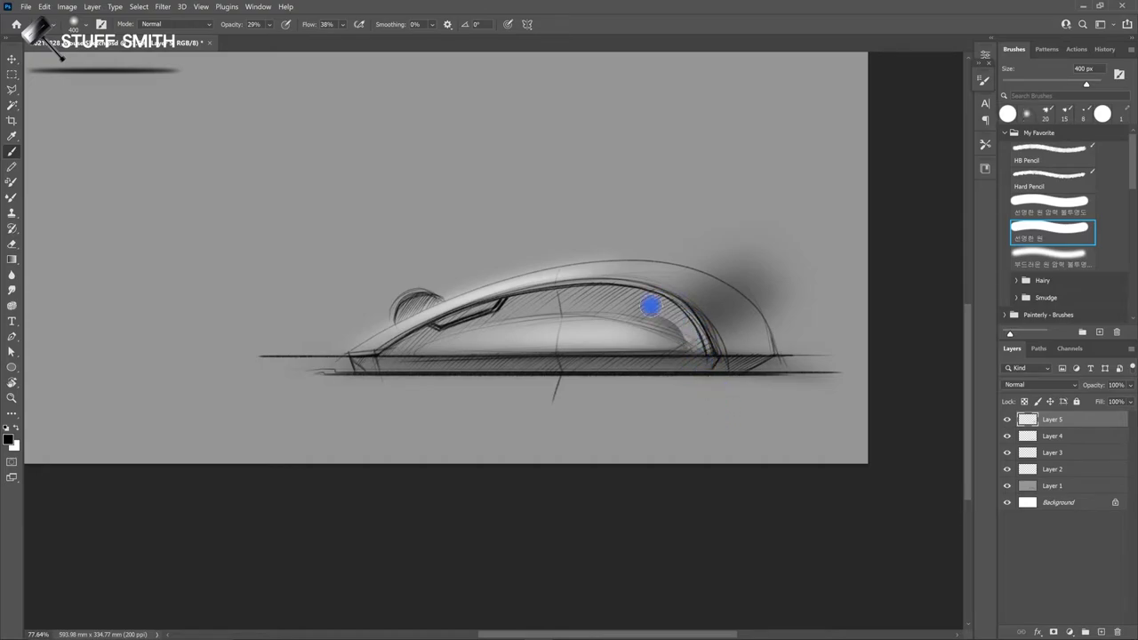
left_click_drag(689, 322, 628, 327)
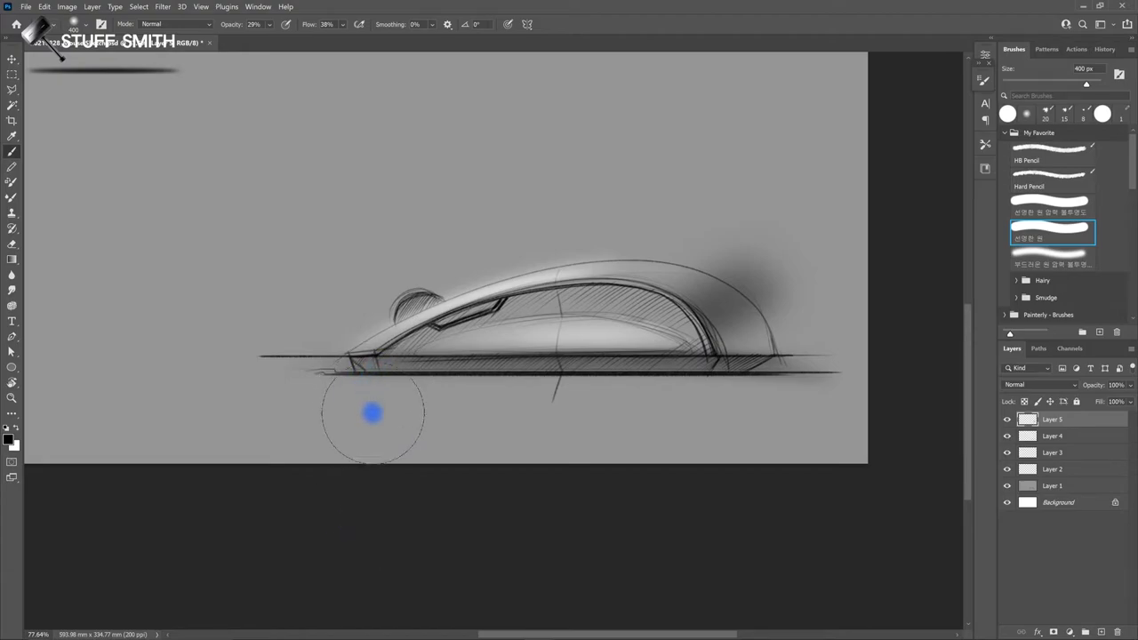
Step: On a new layer, paint soft shadows under the front end, the lower side and the rear bottom
left_click(1101, 633)
key("period")
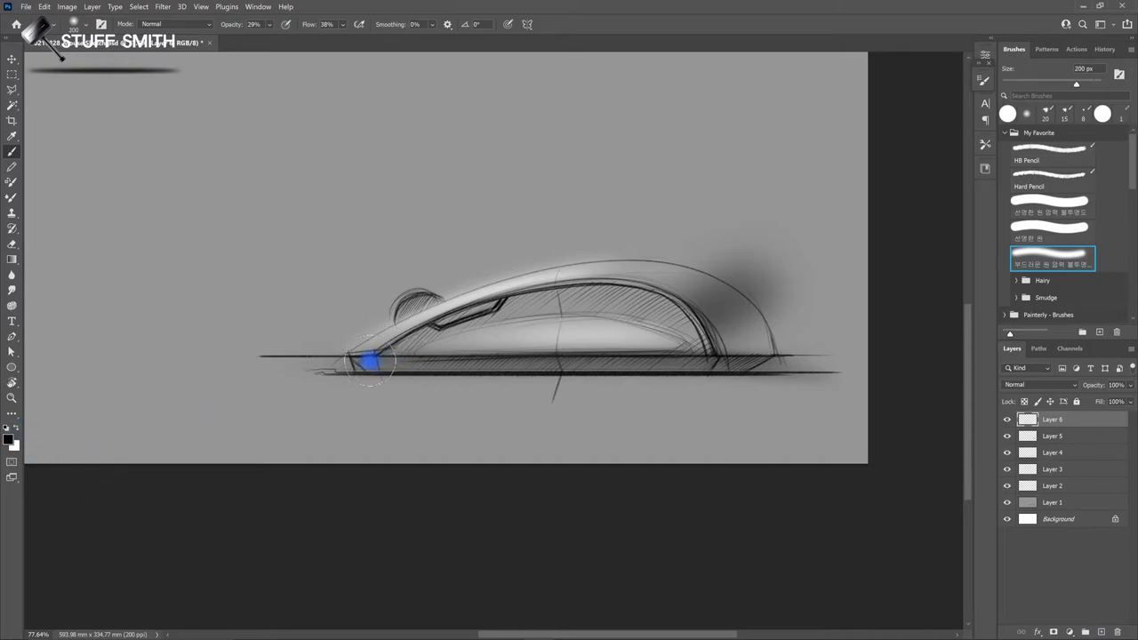
mouse_move(364, 376)
left_mouse_down()
mouse_move(374, 391)
mouse_move(367, 352)
left_mouse_up()
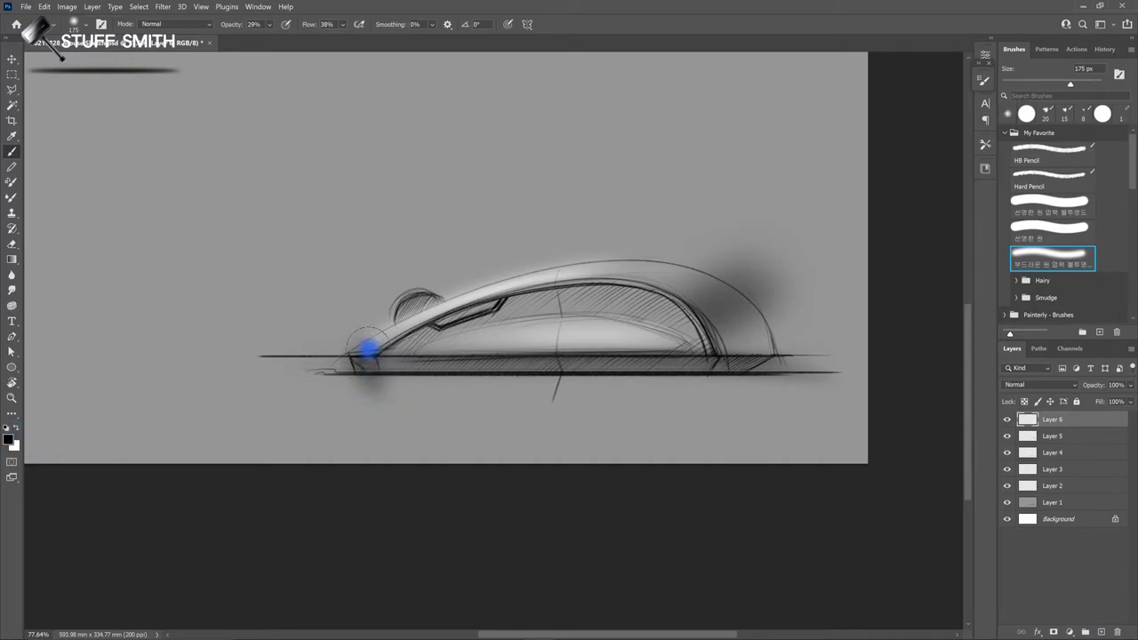
key("bracketleft")
key("bracketleft")
key("bracketleft")
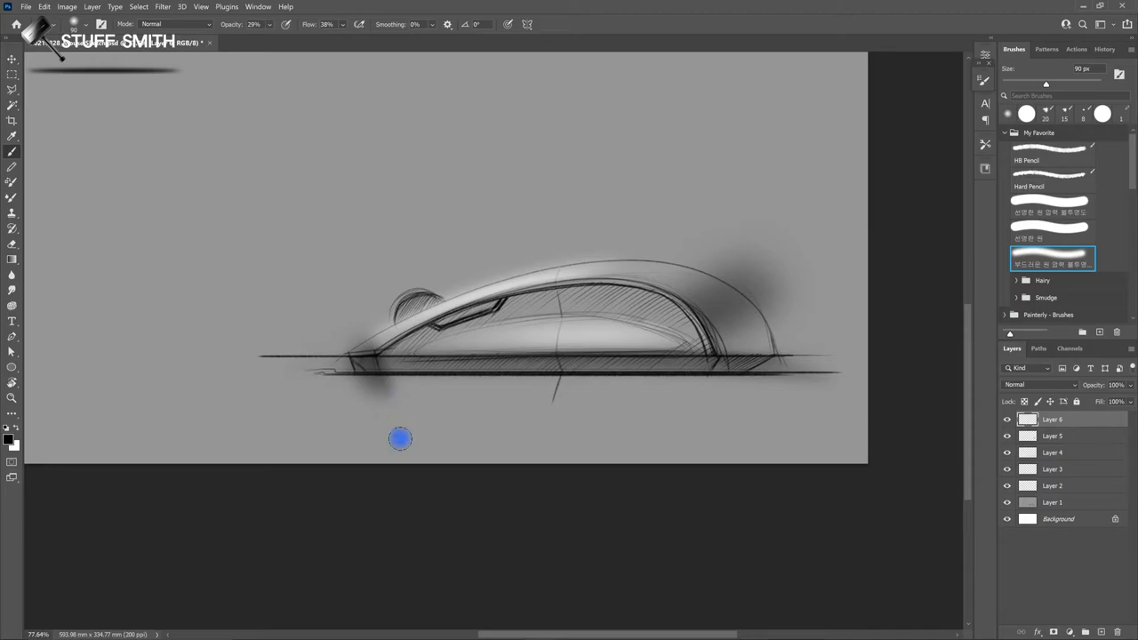
key("comma")
left_click_drag(380, 342, 391, 386)
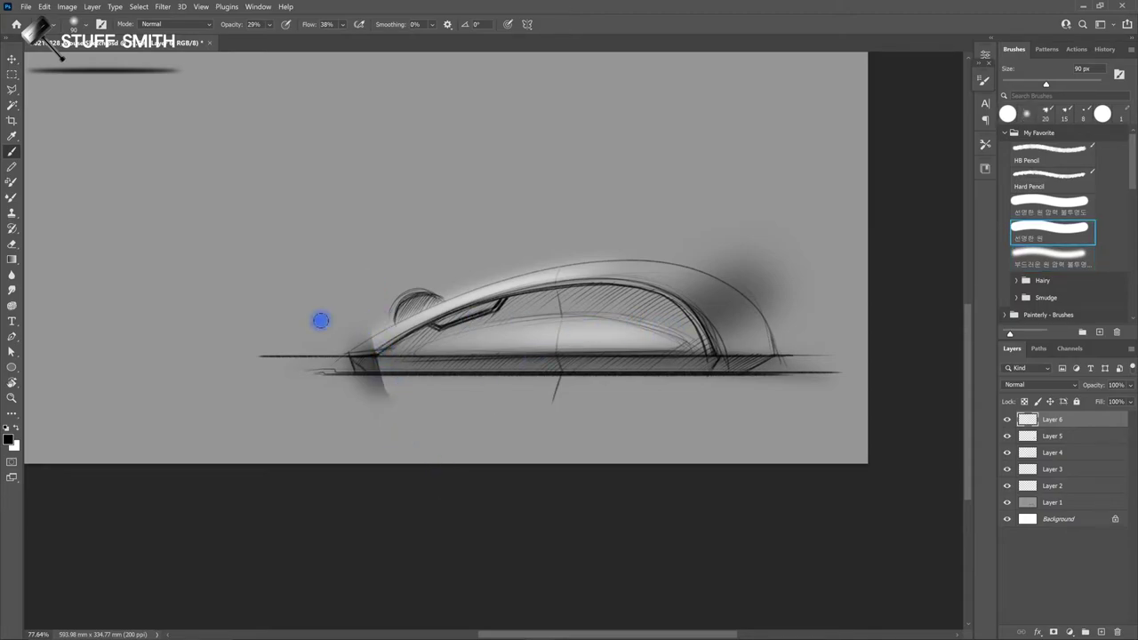
mouse_move(300, 340)
left_mouse_down()
mouse_move(463, 347)
mouse_move(635, 323)
left_mouse_up()
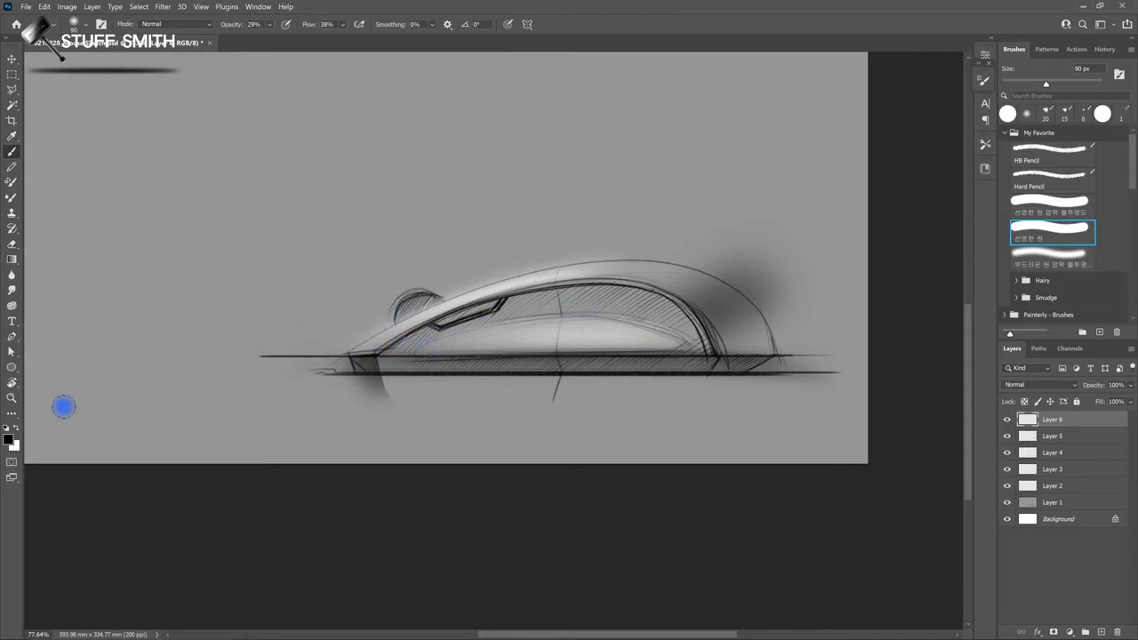
key("period")
mouse_move(727, 368)
left_mouse_down()
mouse_move(720, 377)
mouse_move(742, 347)
mouse_move(703, 370)
mouse_move(711, 386)
mouse_move(755, 350)
mouse_move(699, 386)
left_mouse_up()
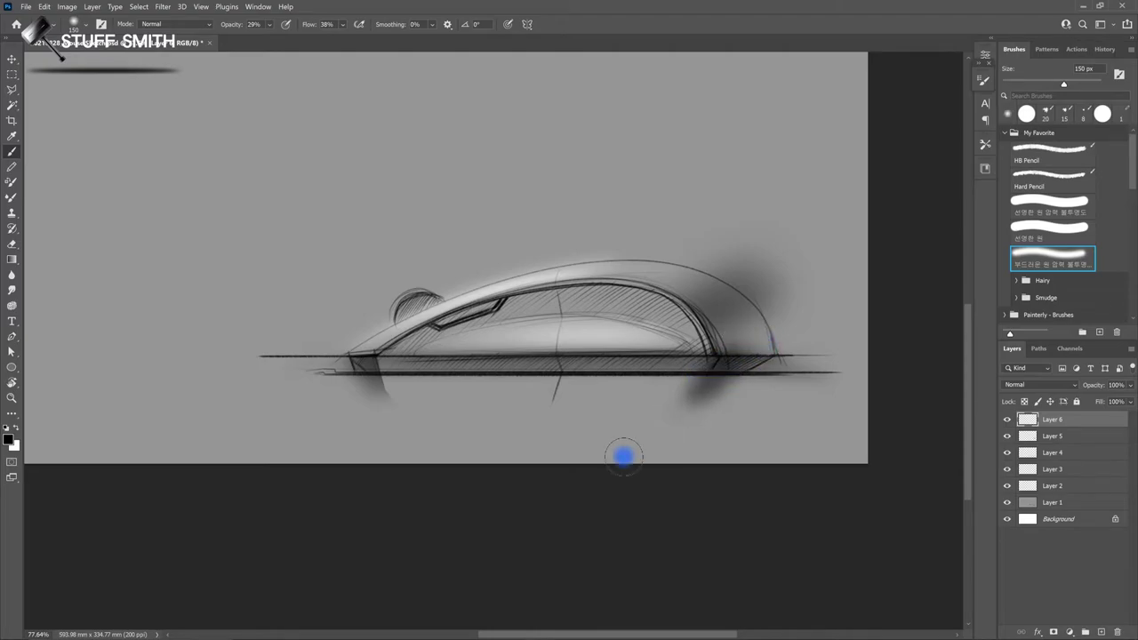
Step: Undo the dark trial strokes under the mouse's rear and front base
key("comma")
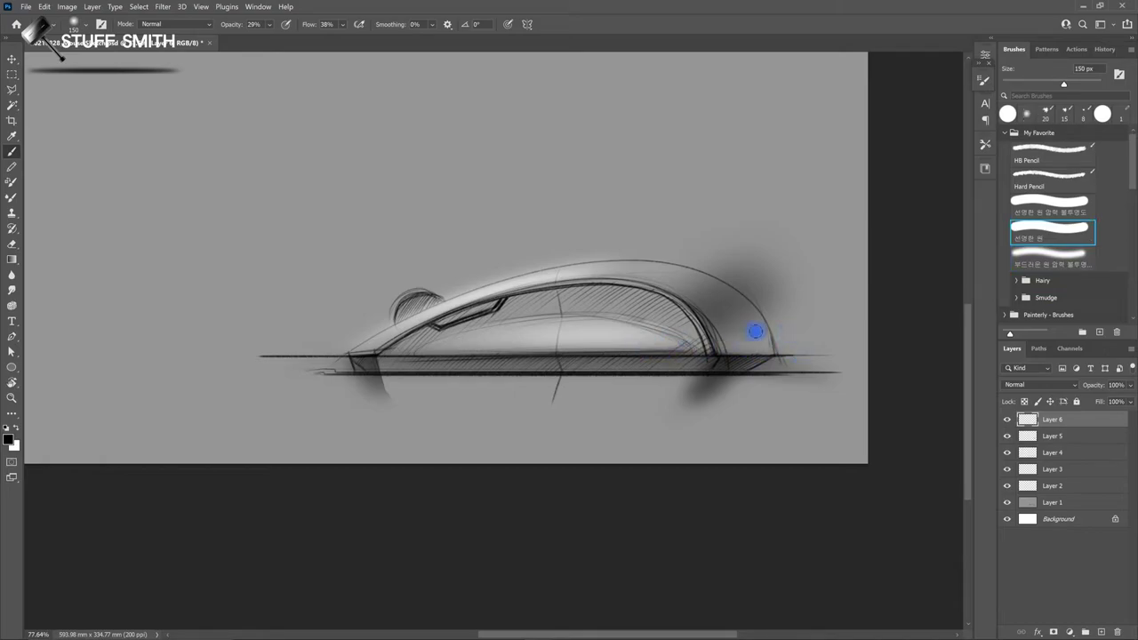
key("ctrl+z")
left_click_drag(676, 400, 732, 399)
key("ctrl+z")
left_click_drag(449, 386, 338, 384)
key("ctrl+z")
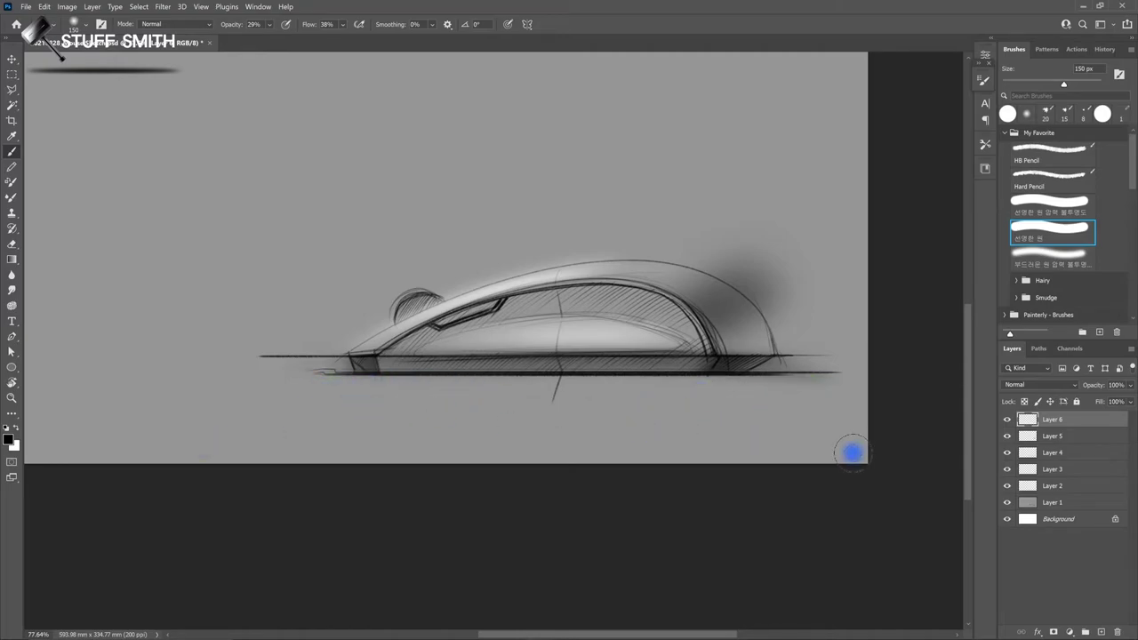
Step: On Layer 7, paint a soft dark shadow under the mouse base, resizing the brush between 45 and 150 px
left_click(1101, 632)
key("period")
left_click_drag(517, 363, 588, 356)
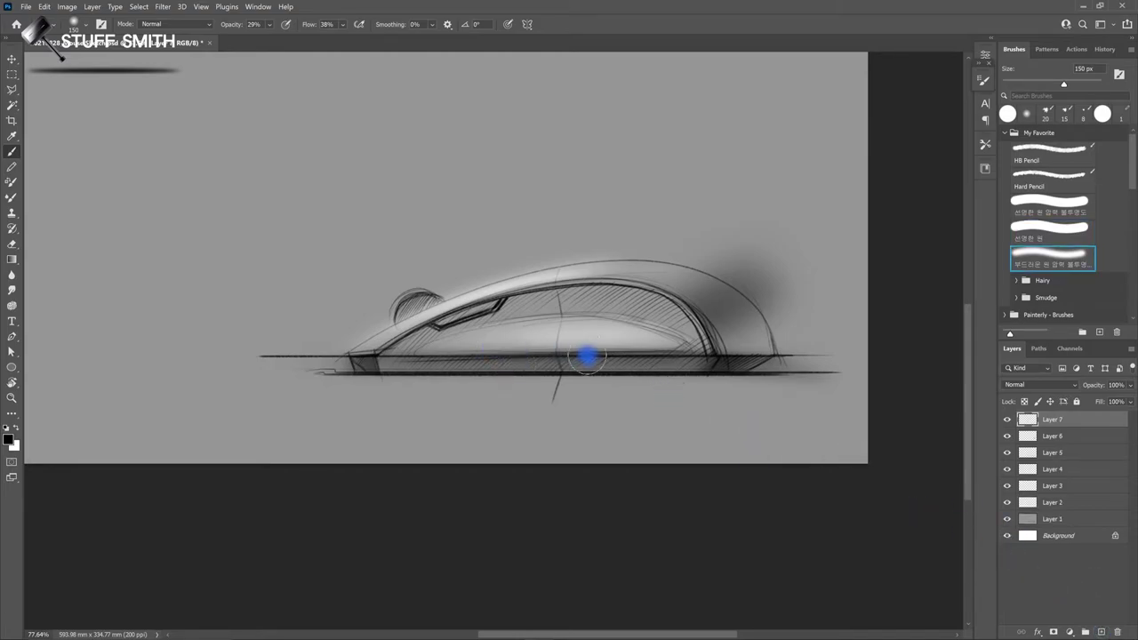
mouse_move(436, 390)
left_mouse_down()
mouse_move(325, 385)
mouse_move(720, 388)
mouse_move(348, 382)
mouse_move(661, 386)
mouse_move(482, 377)
mouse_move(422, 375)
mouse_move(735, 399)
mouse_move(480, 386)
mouse_move(654, 383)
left_mouse_up()
key("bracketleft")
key("bracketleft")
key("bracketleft")
key("bracketright")
key("bracketright")
key("bracketleft")
key("bracketleft")
key("bracketleft")
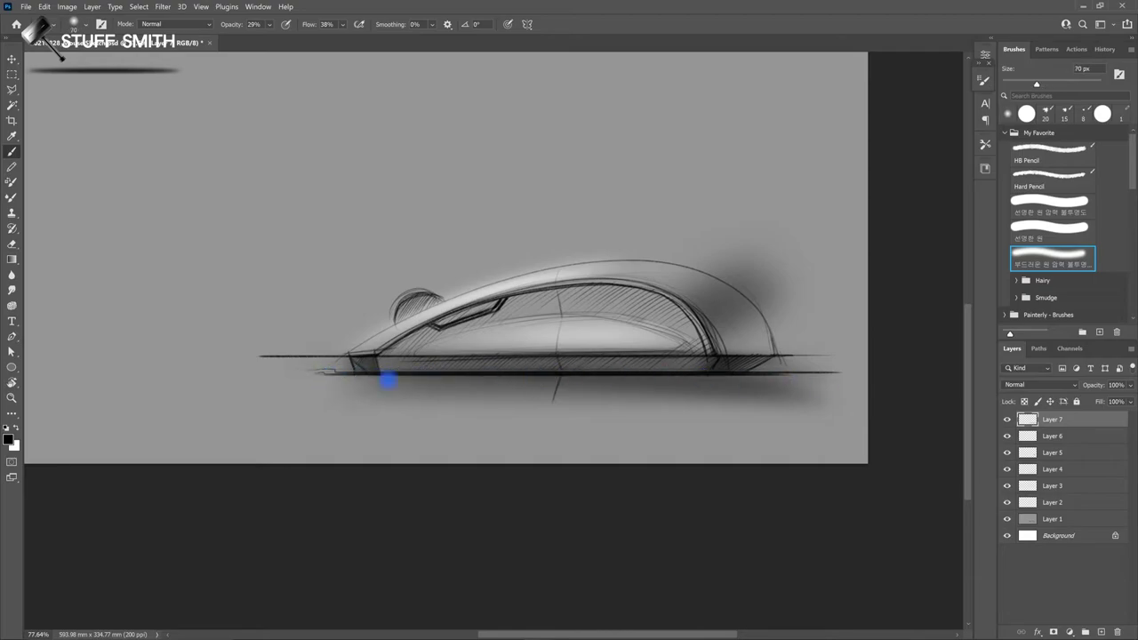
mouse_move(385, 379)
left_mouse_down()
mouse_move(849, 386)
mouse_move(619, 379)
left_mouse_up()
key("bracketleft")
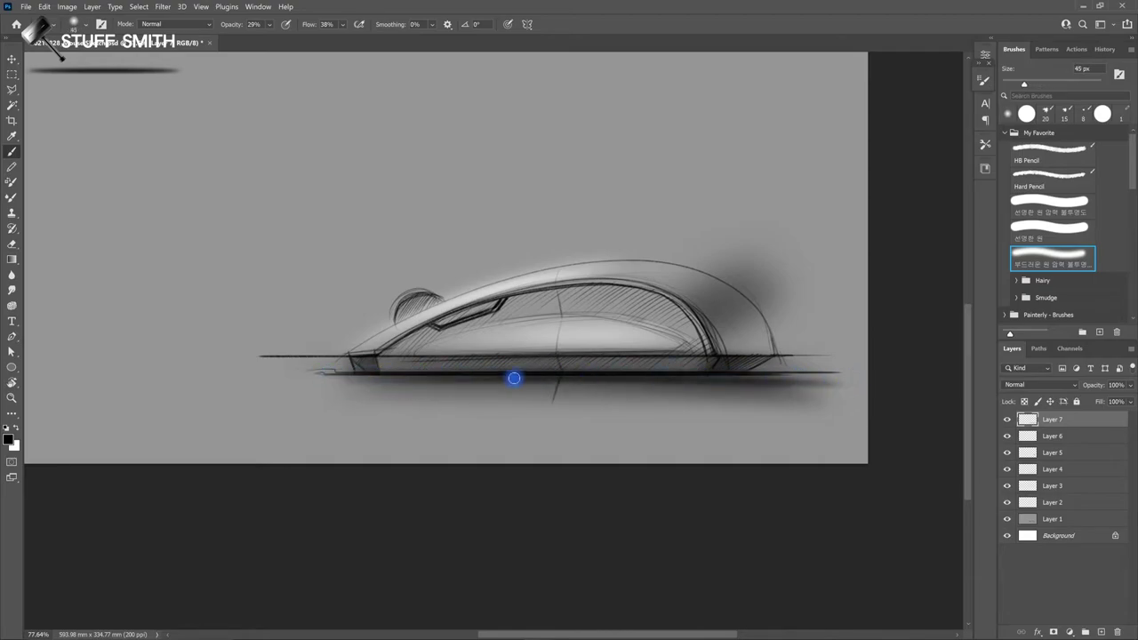
mouse_move(540, 364)
left_mouse_down()
mouse_move(569, 362)
mouse_move(534, 389)
mouse_move(542, 379)
mouse_move(481, 348)
mouse_move(618, 453)
left_mouse_up()
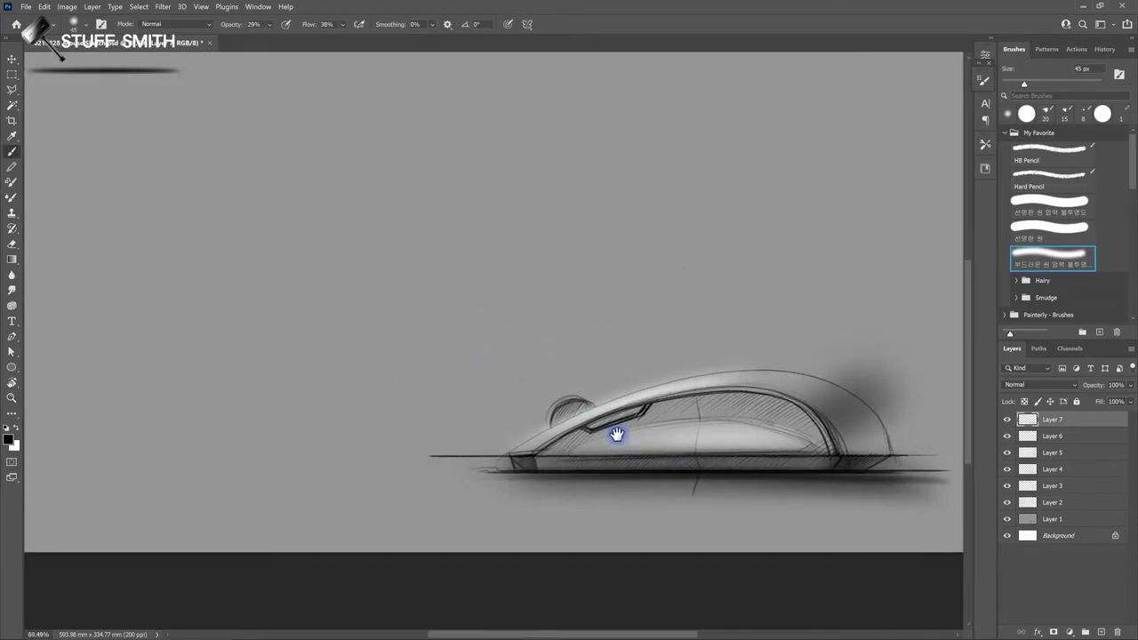
left_click_drag(536, 356, 531, 370)
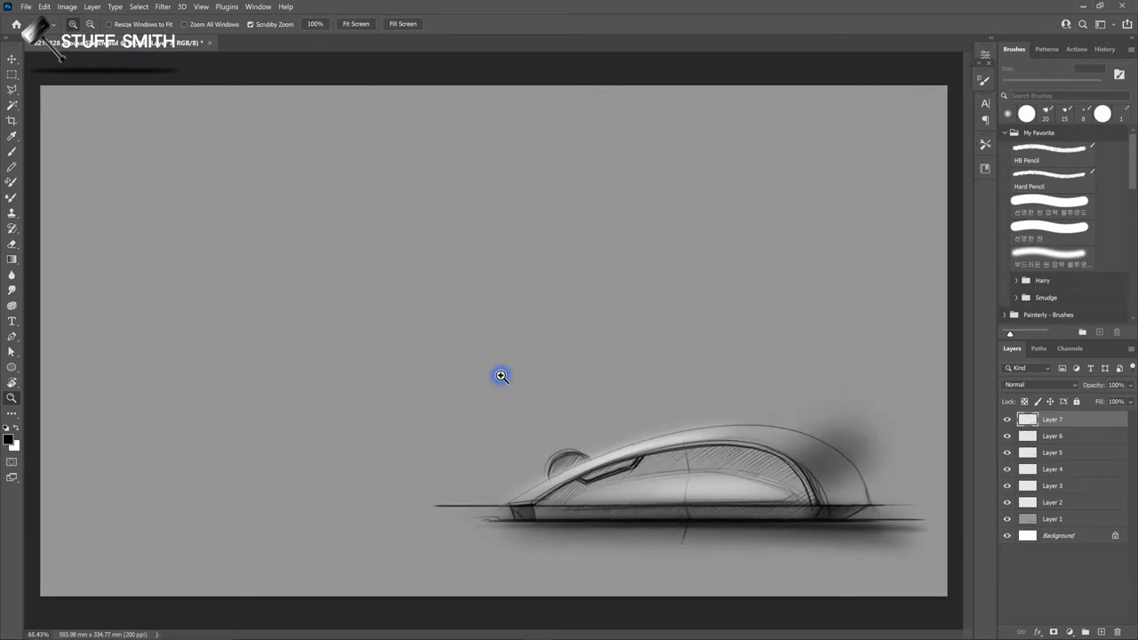
Step: On a new layer with a 35 px Hard Pencil, draw diagonal construction lines and the top arc
key("b")
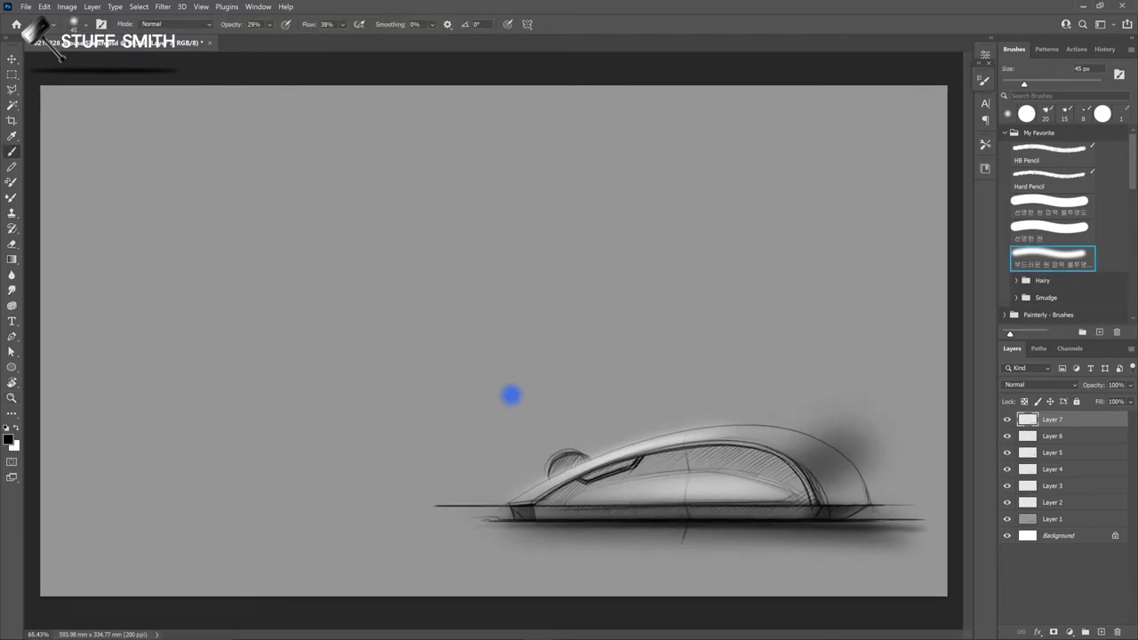
left_click(1102, 632)
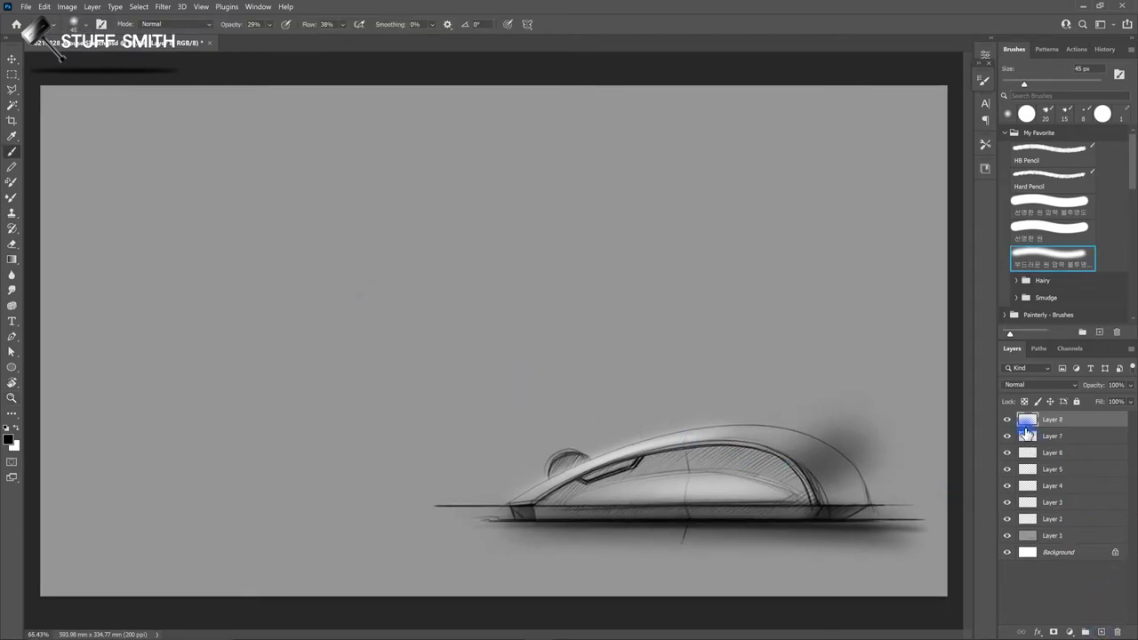
left_click(1060, 173)
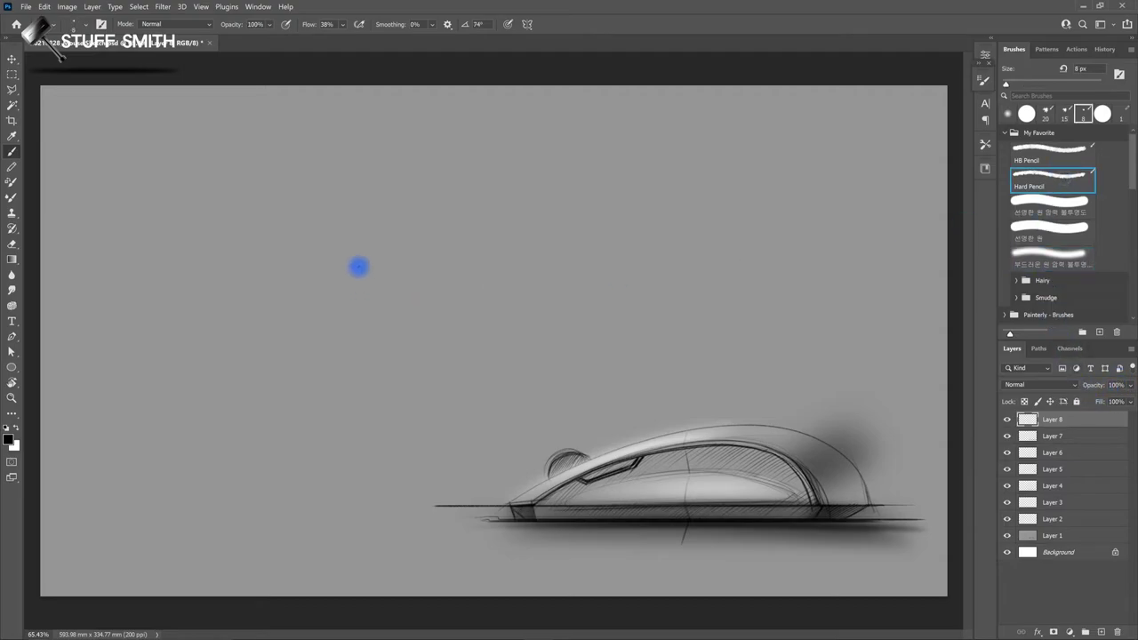
key("bracketright")
key("bracketright")
key("bracketright")
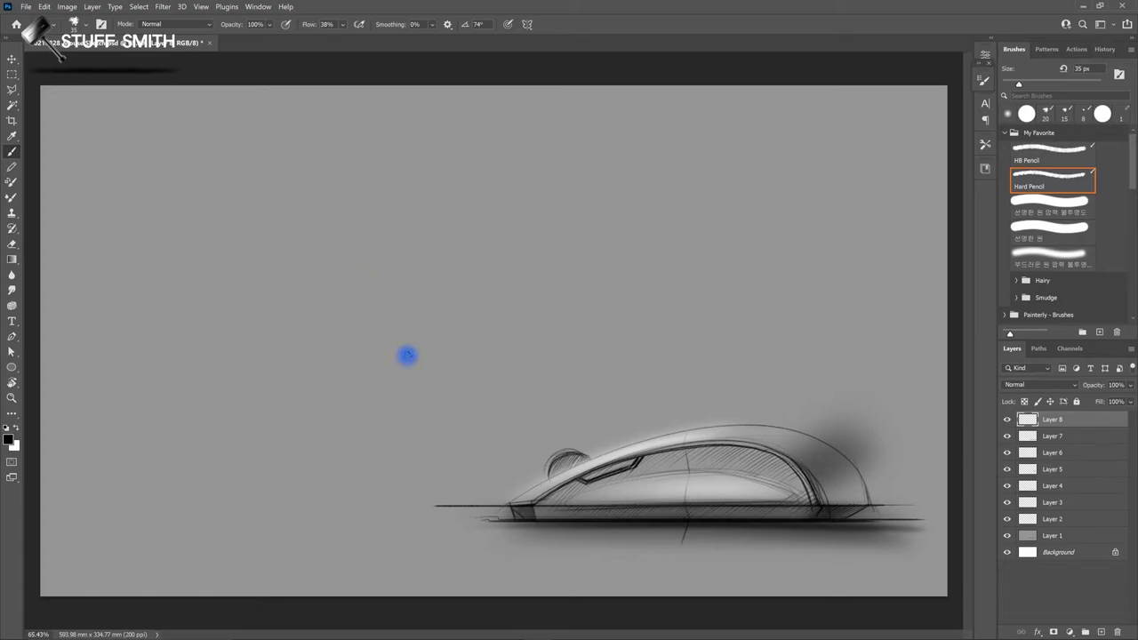
left_click_drag(317, 204, 449, 409)
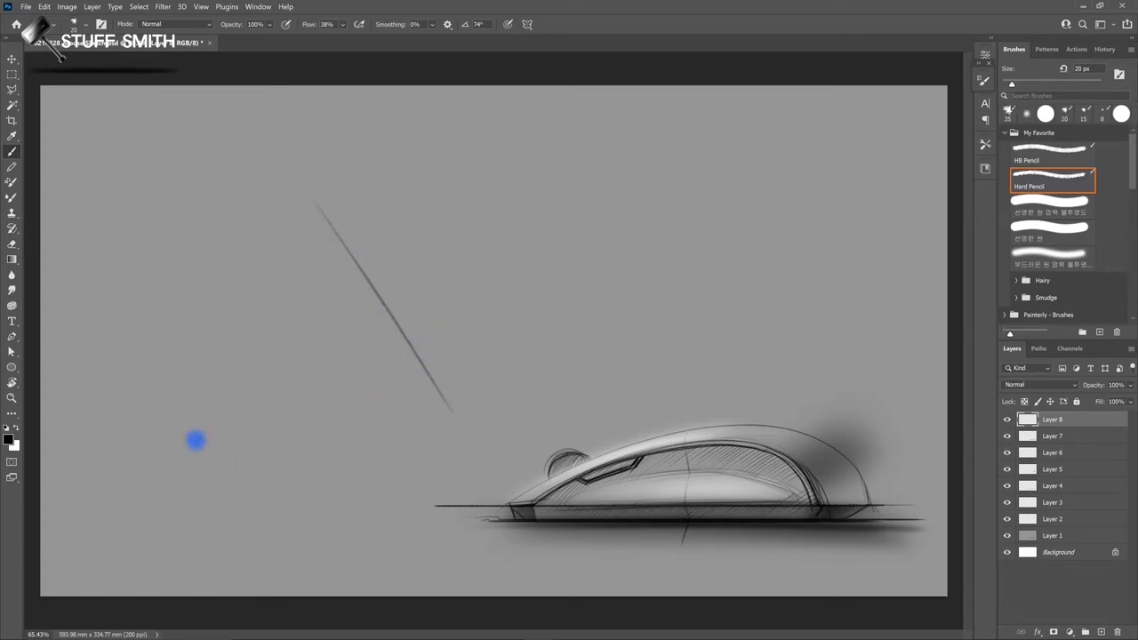
left_click_drag(147, 251, 215, 449)
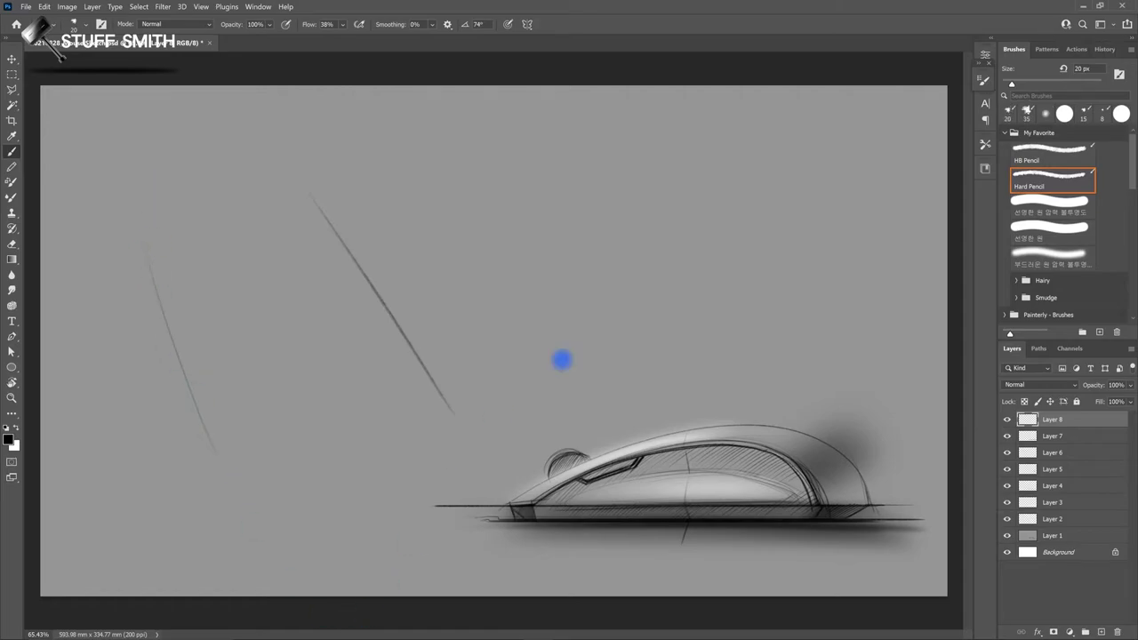
left_click_drag(534, 171, 693, 340)
left_click_drag(516, 163, 696, 350)
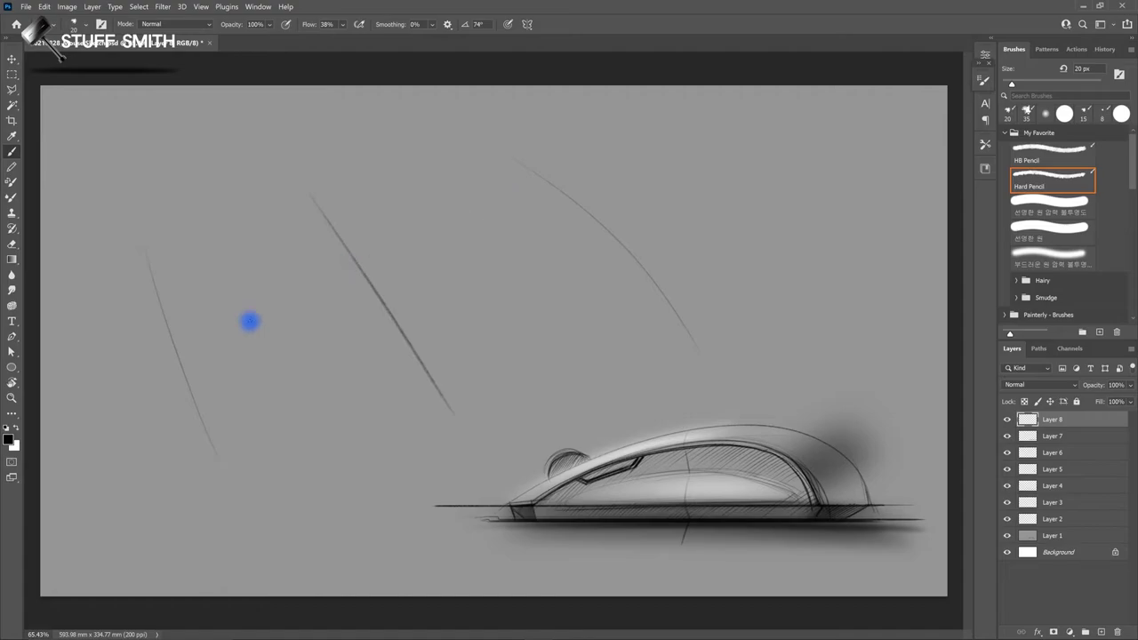
left_click_drag(178, 364, 542, 182)
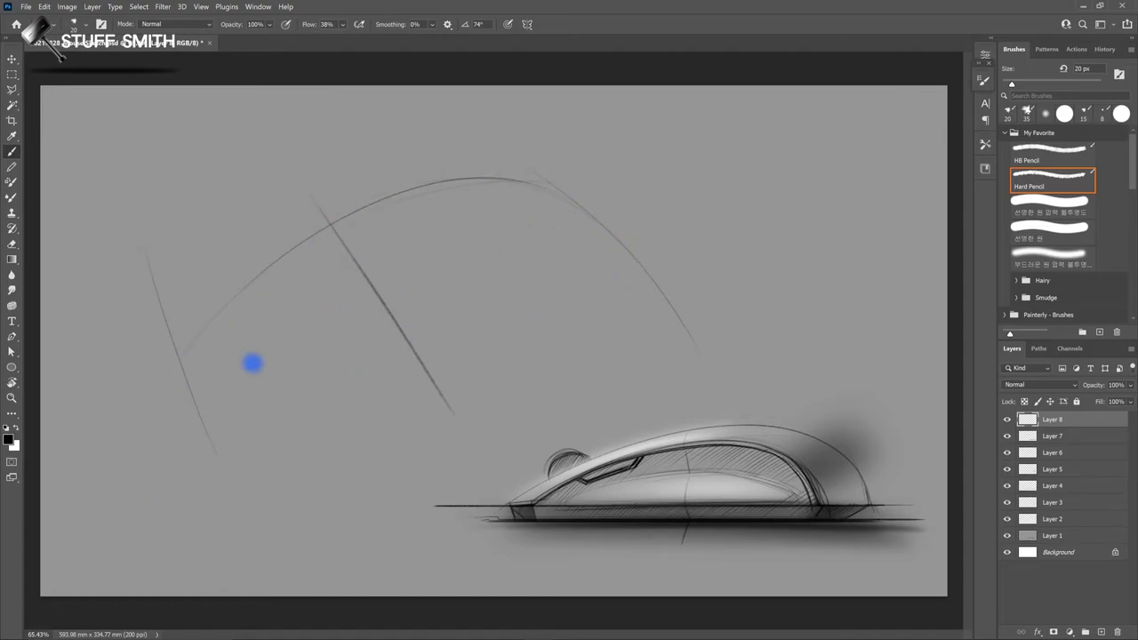
left_click_drag(186, 364, 205, 370)
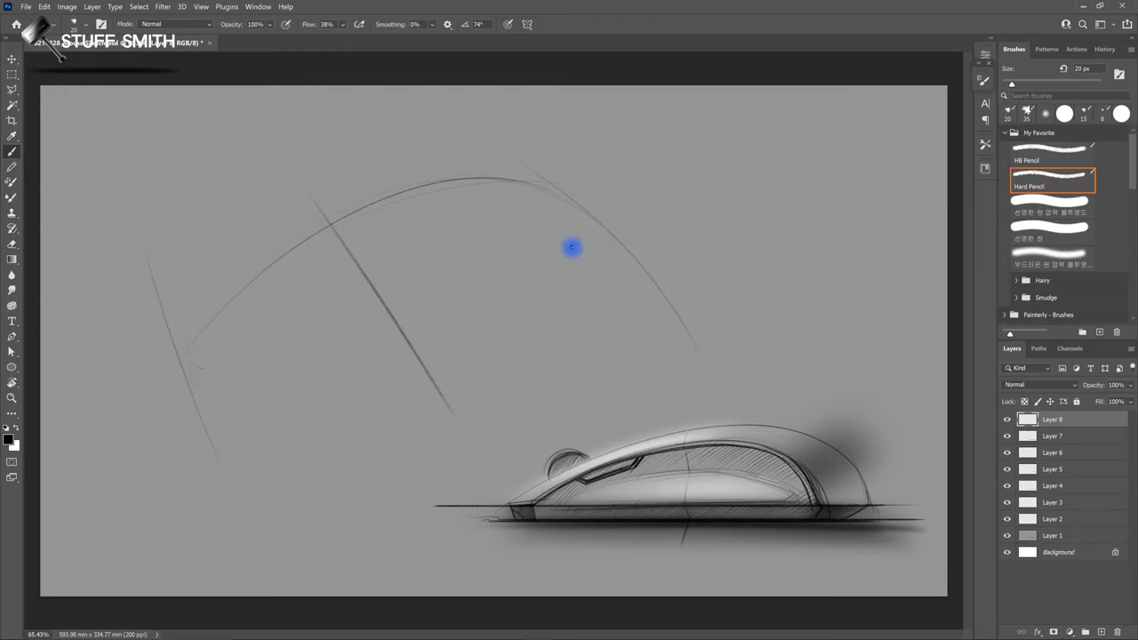
Step: Sketch the diagonal body line, the darker front-end curve and the lower outline of the second mouse
left_click_drag(312, 338, 569, 249)
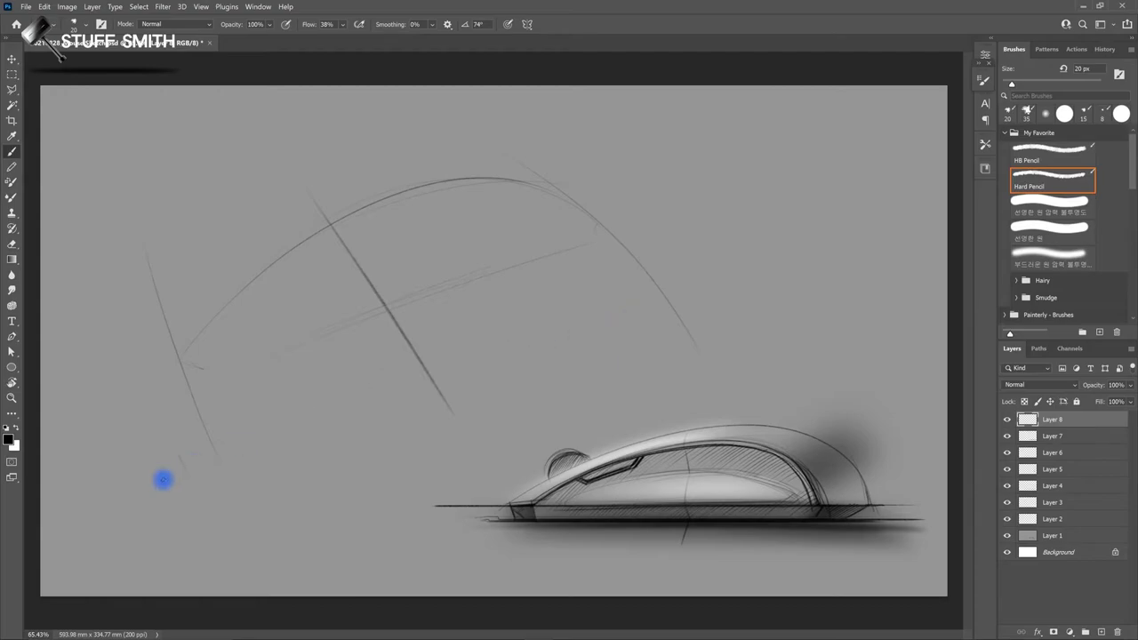
left_click_drag(315, 364, 556, 262)
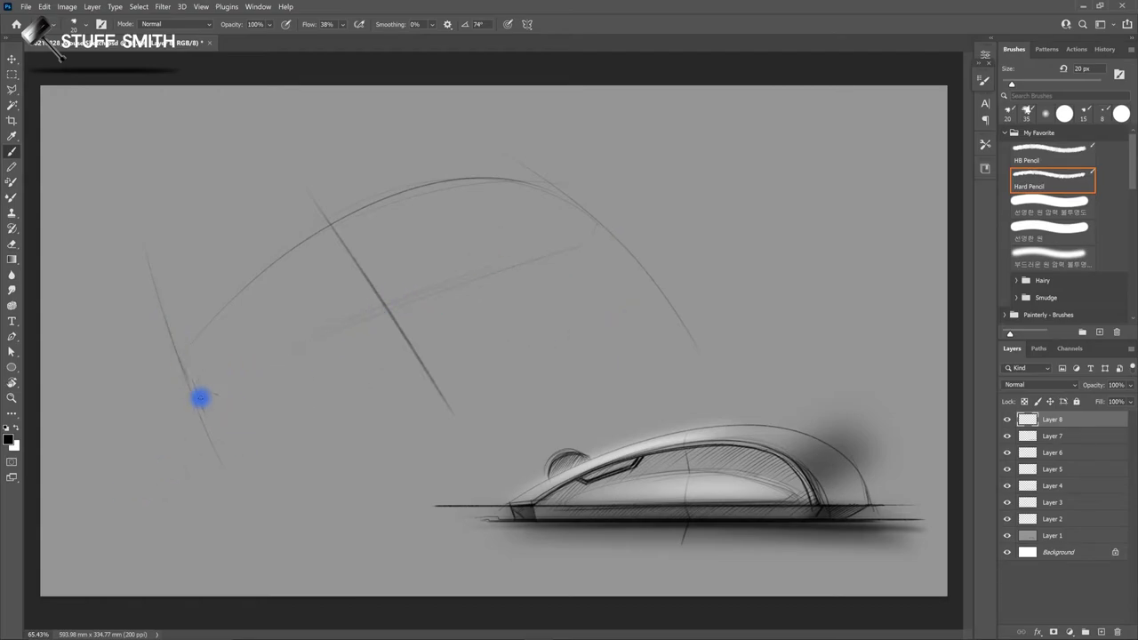
left_click_drag(169, 303, 229, 435)
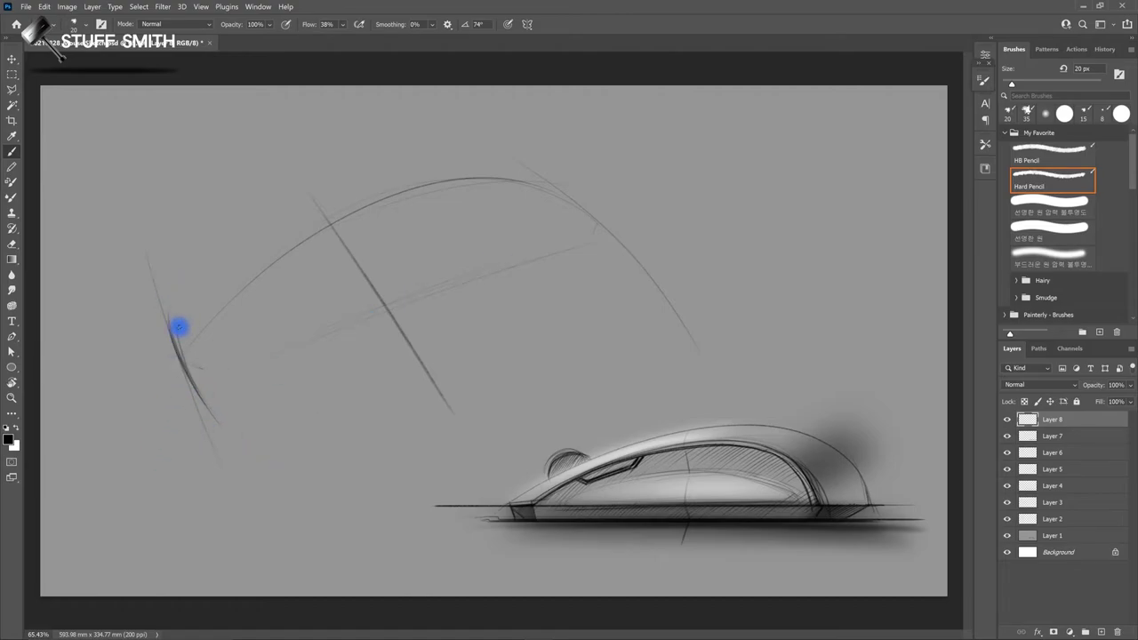
left_click_drag(188, 384, 217, 422)
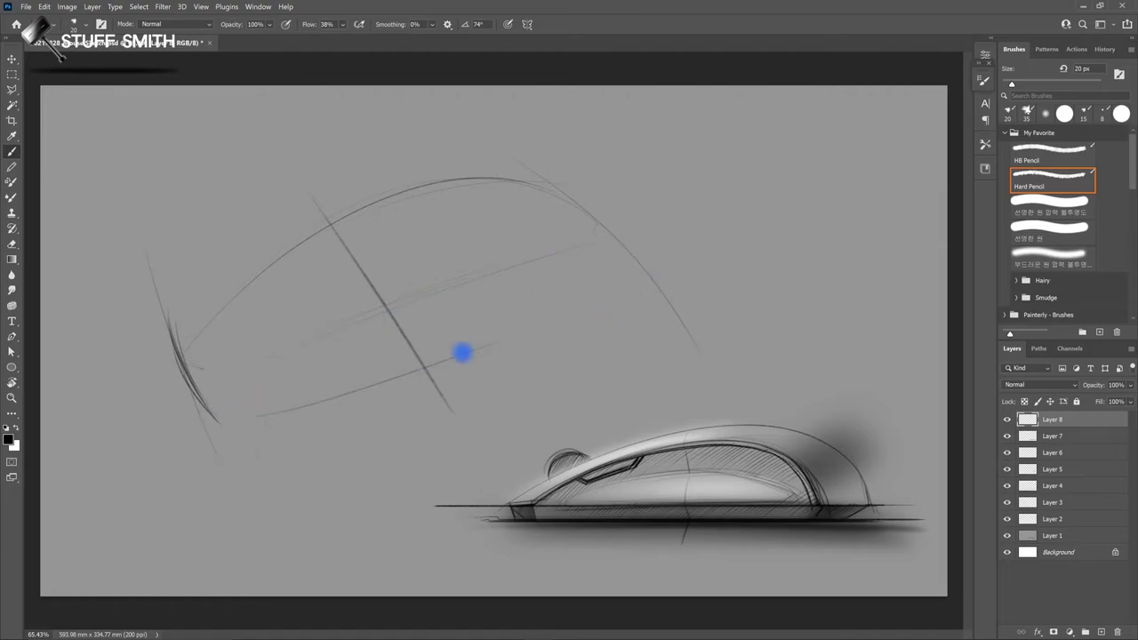
mouse_move(495, 342)
left_mouse_down()
mouse_move(256, 415)
mouse_move(603, 295)
left_mouse_up()
mouse_move(194, 423)
left_mouse_down()
mouse_move(627, 263)
mouse_move(569, 322)
left_mouse_up()
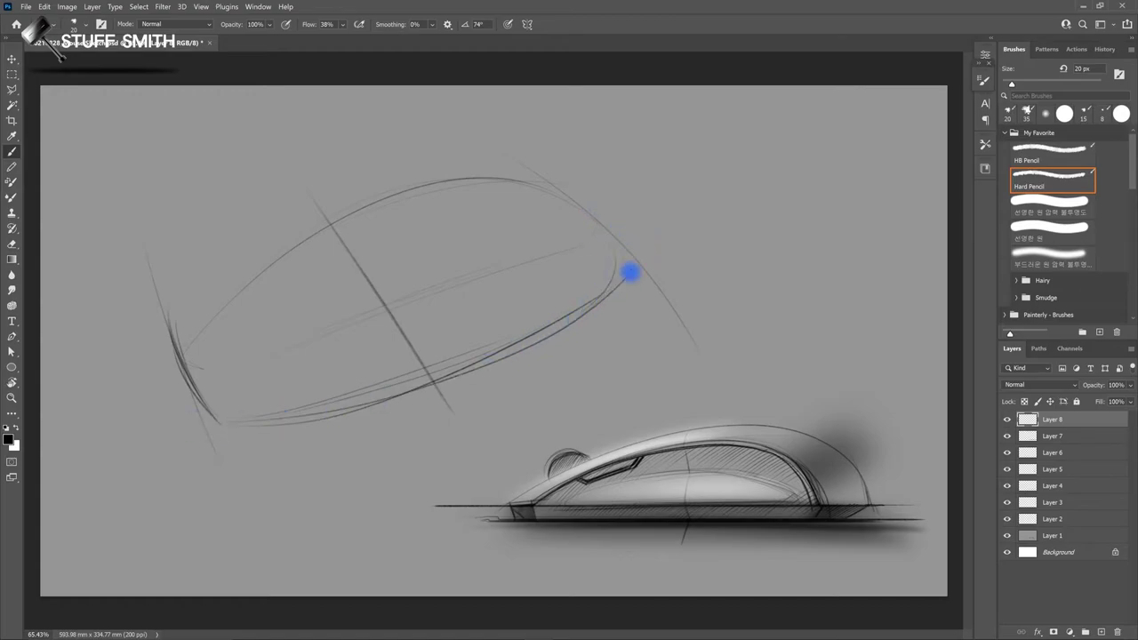
Step: Retrace the ellipse's upper-left curve and top arc, then add a diagonal guide line
left_click_drag(210, 284, 364, 188)
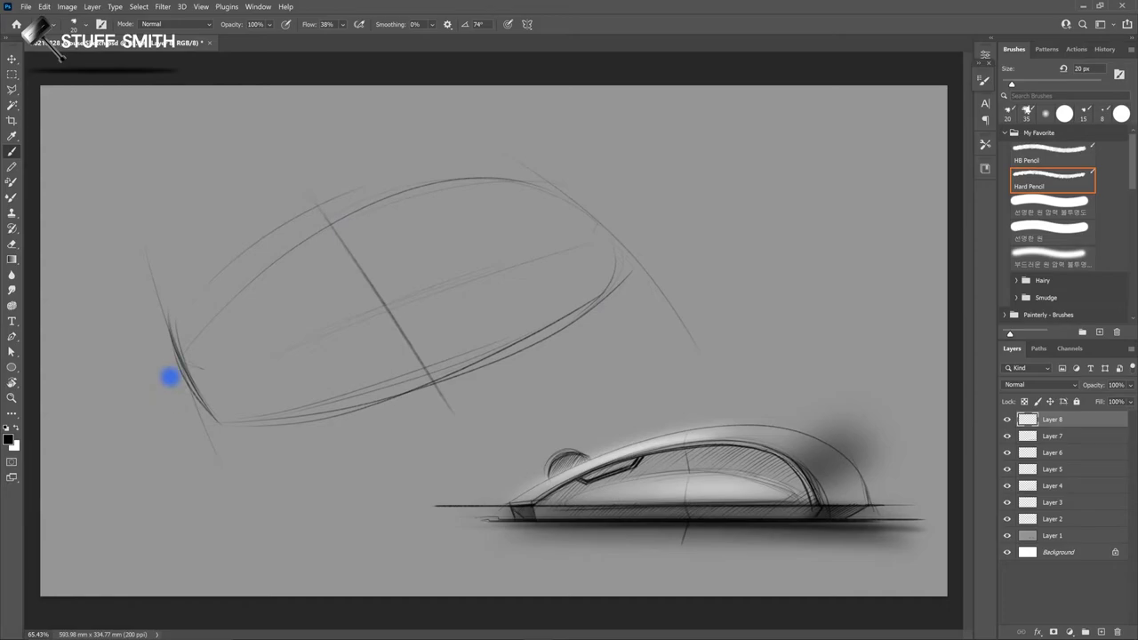
left_click_drag(180, 318, 368, 192)
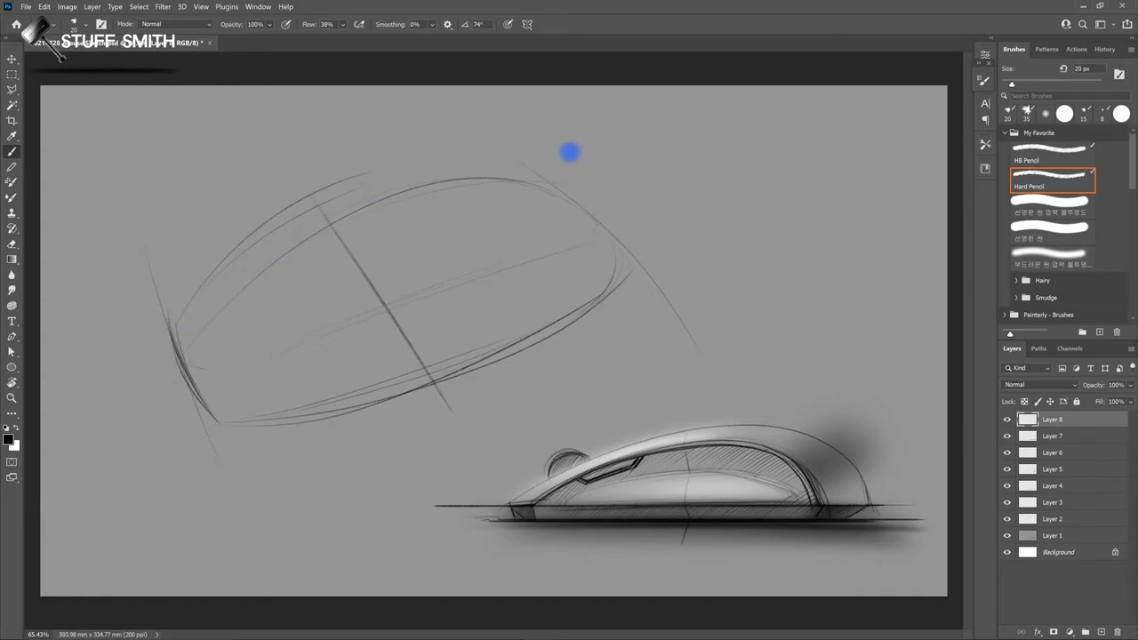
left_click_drag(208, 277, 533, 174)
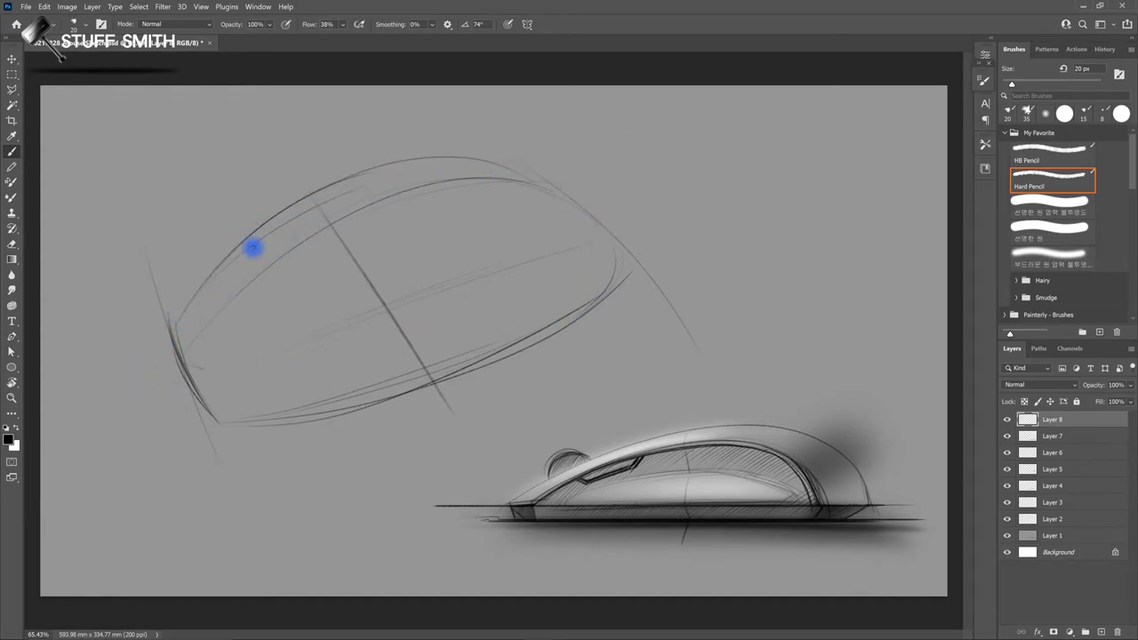
left_click_drag(187, 310, 532, 178)
left_click_drag(341, 183, 532, 177)
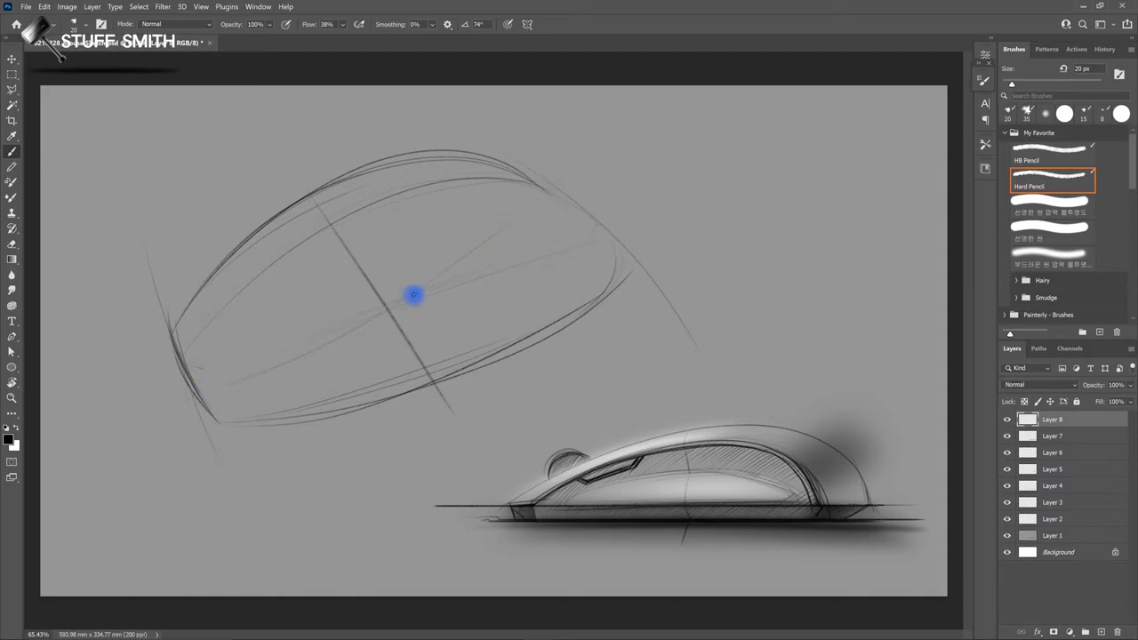
left_click_drag(214, 386, 476, 238)
Step: Draw diagonal guides and the S-shaped inner side curve looping toward the lower left
left_click_drag(214, 386, 464, 261)
left_click_drag(559, 213, 446, 269)
left_click_drag(371, 332, 572, 292)
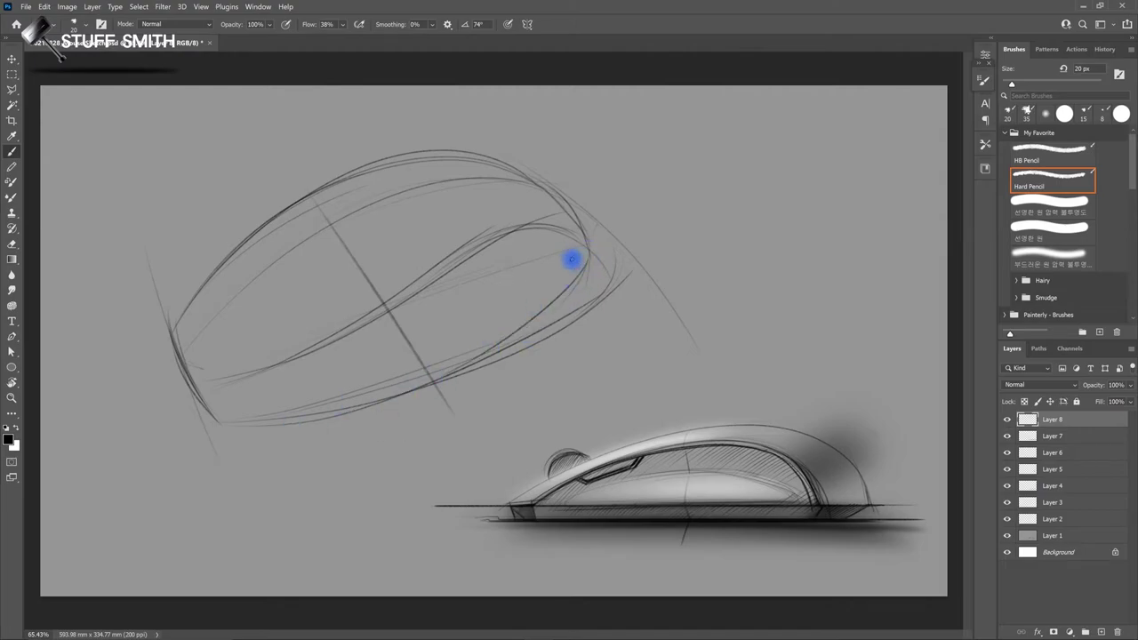
left_click_drag(563, 284, 315, 440)
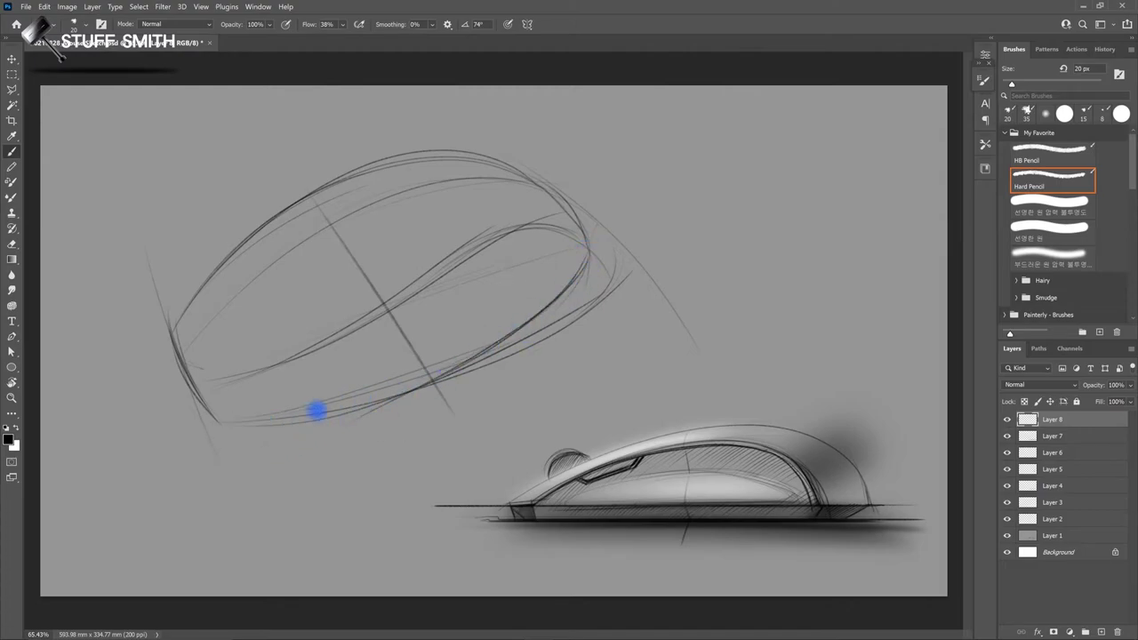
Step: Darken the lower contour and the inner curve with repeated pencil passes
left_click_drag(275, 414, 495, 354)
left_click_drag(201, 427, 484, 349)
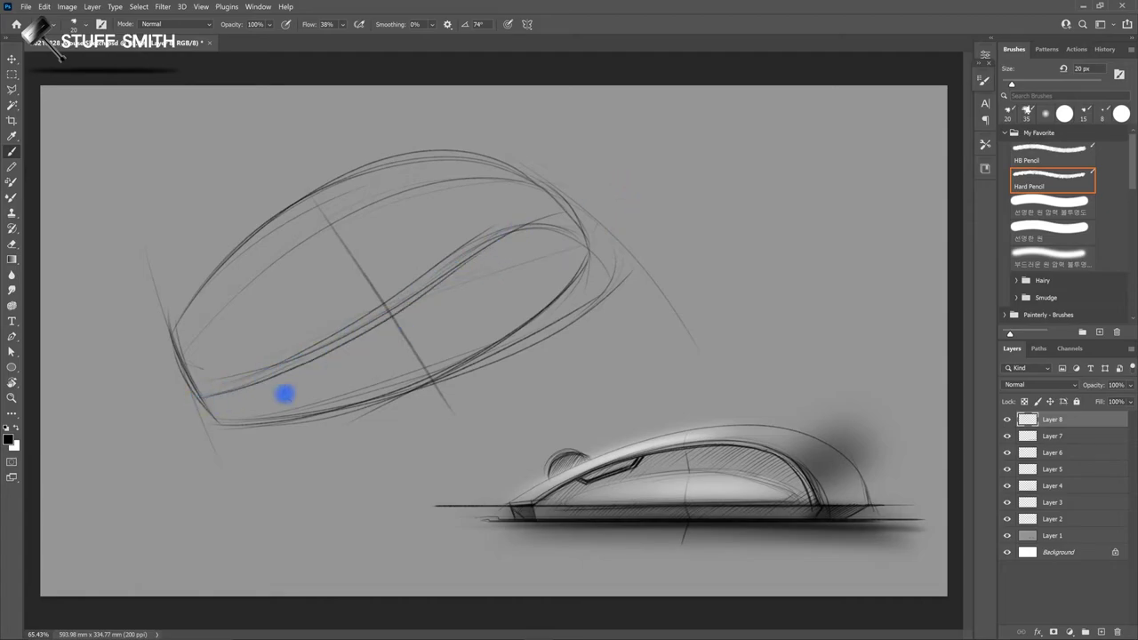
mouse_move(206, 397)
left_mouse_down()
mouse_move(297, 365)
mouse_move(524, 231)
mouse_move(582, 251)
left_mouse_up()
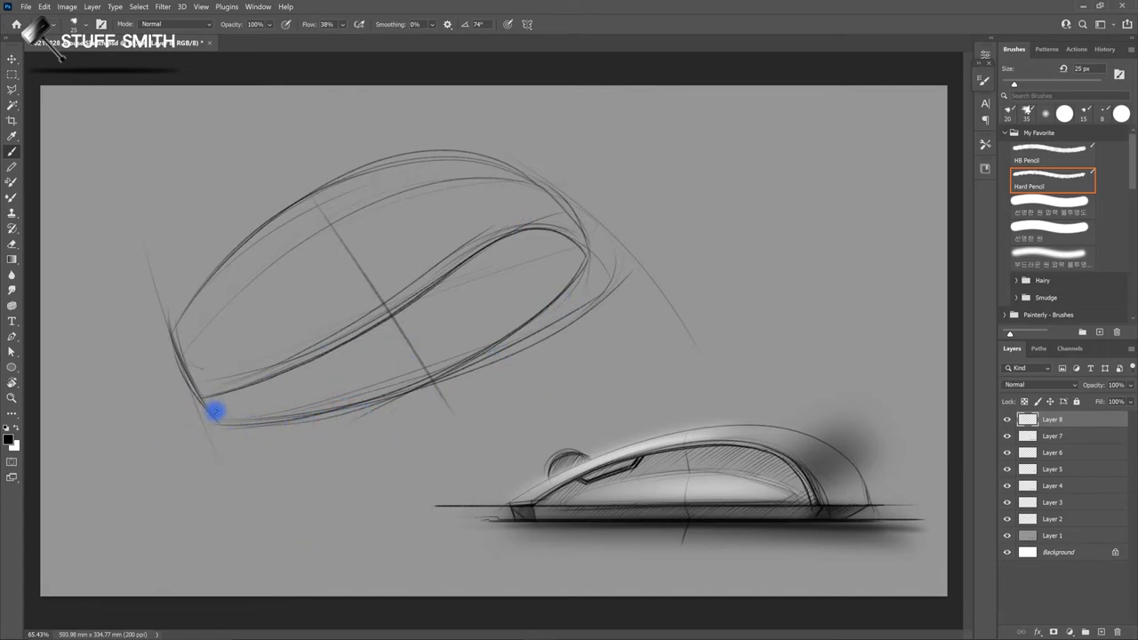
left_click_drag(209, 410, 432, 382)
Step: Darken the mouse's lower edge with several 30 px pencil passes
left_click_drag(198, 409, 430, 382)
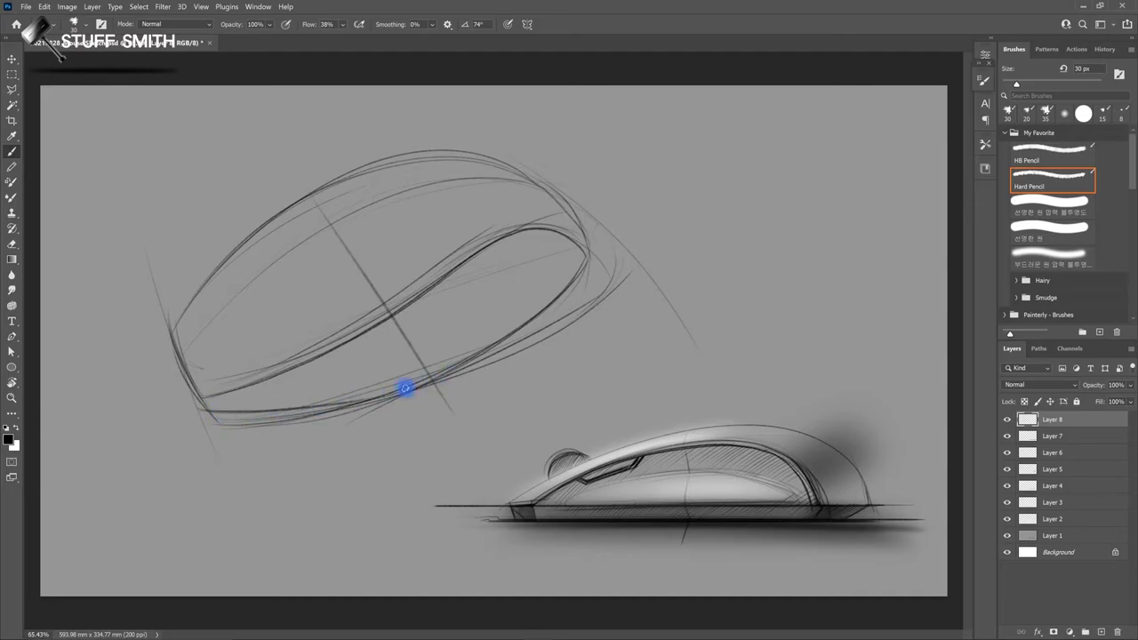
left_click_drag(226, 418, 458, 365)
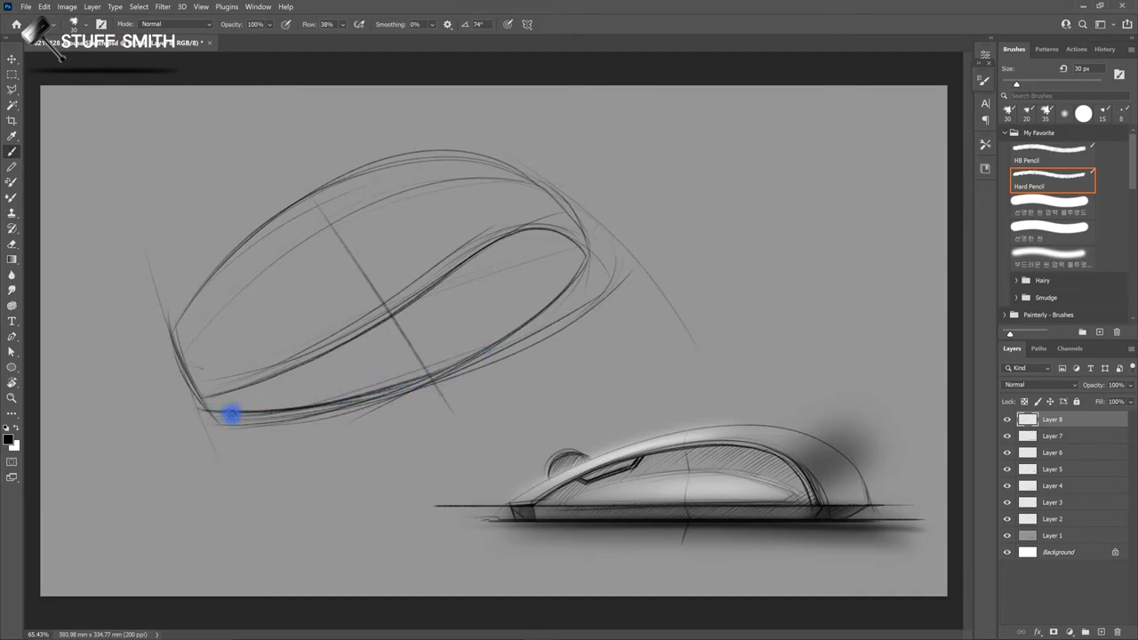
left_click_drag(294, 402, 385, 378)
mouse_move(230, 409)
left_mouse_down()
mouse_move(445, 364)
mouse_move(531, 321)
left_mouse_up()
left_click_drag(432, 368, 590, 271)
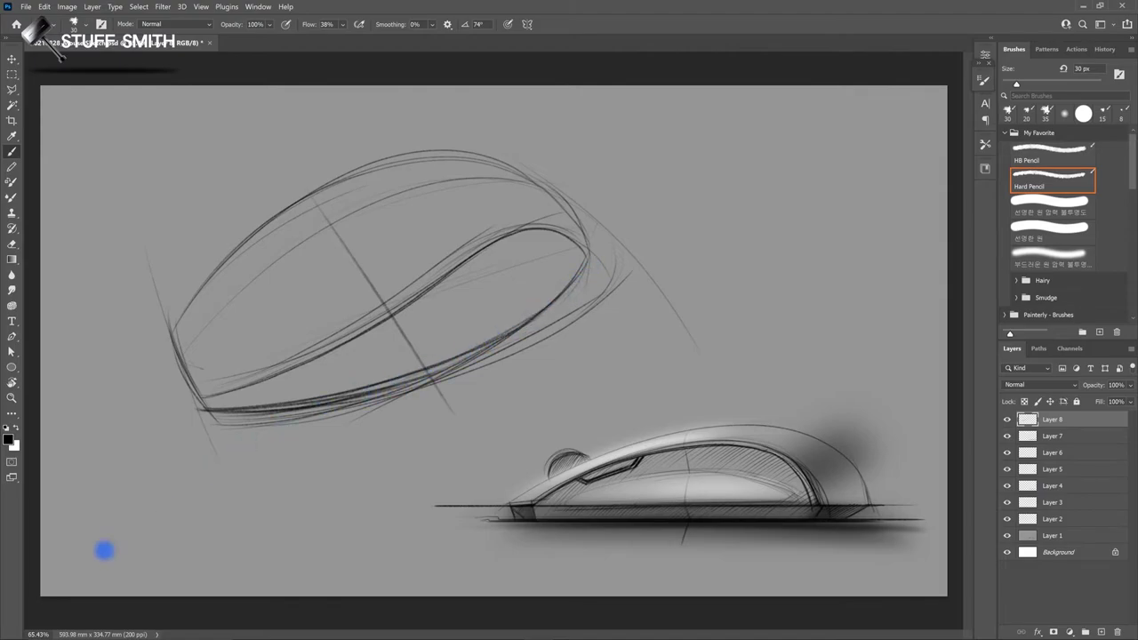
Step: At 25 px, undo a stray stroke and redraw the inner upper arc darker
key("bracketleft")
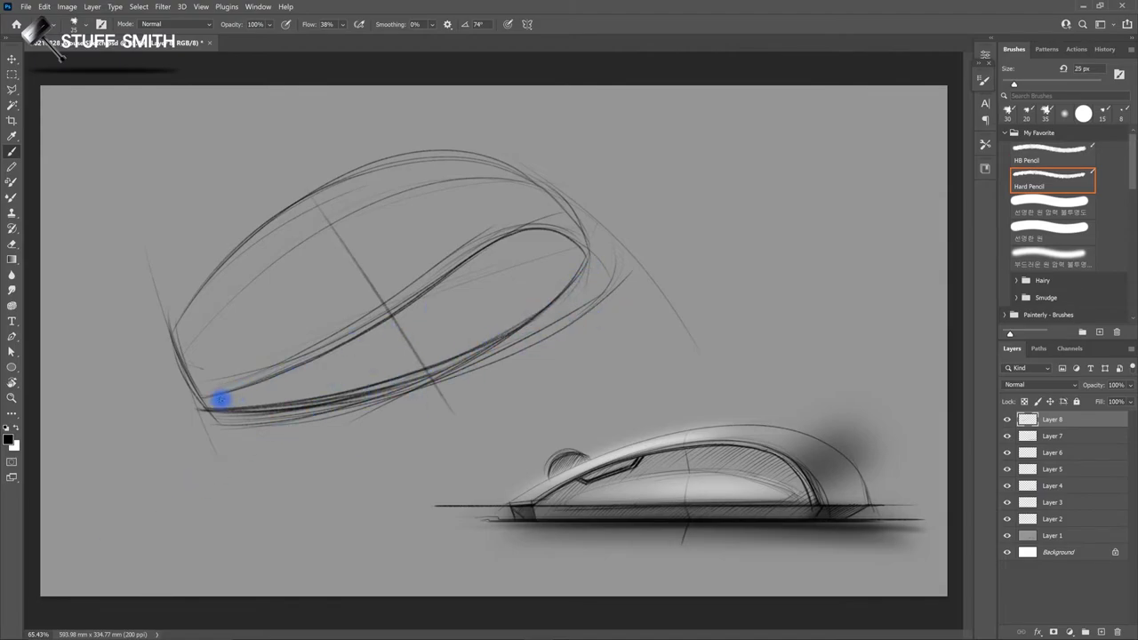
left_click_drag(237, 397, 208, 408)
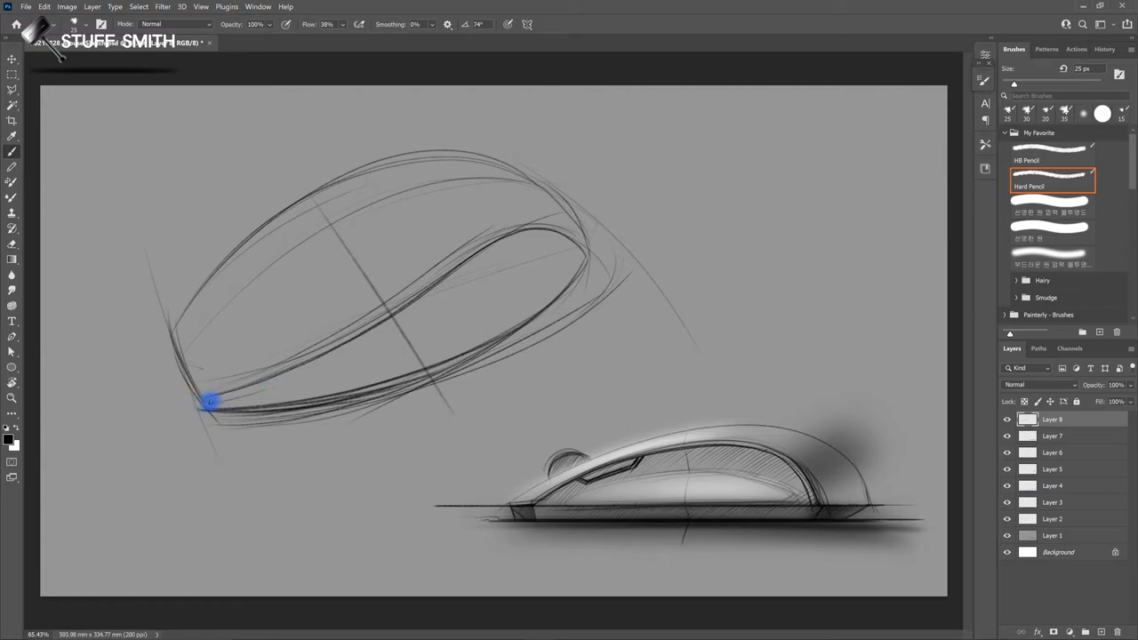
left_click_drag(318, 365, 386, 329)
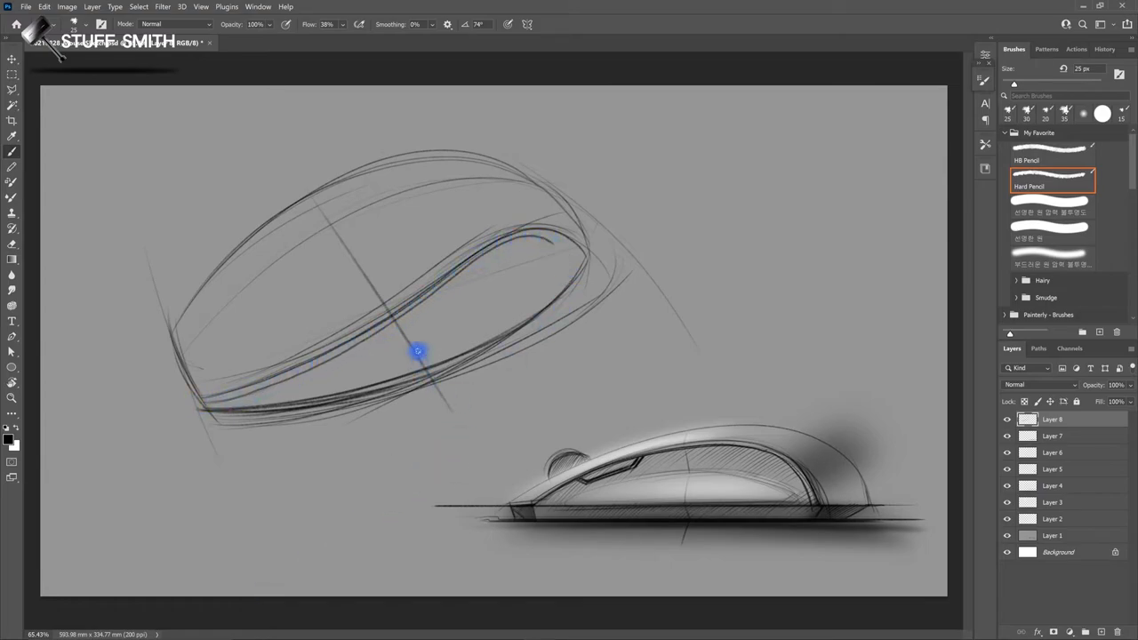
key("ctrl+z")
left_click_drag(407, 304, 570, 288)
left_click_drag(444, 278, 568, 265)
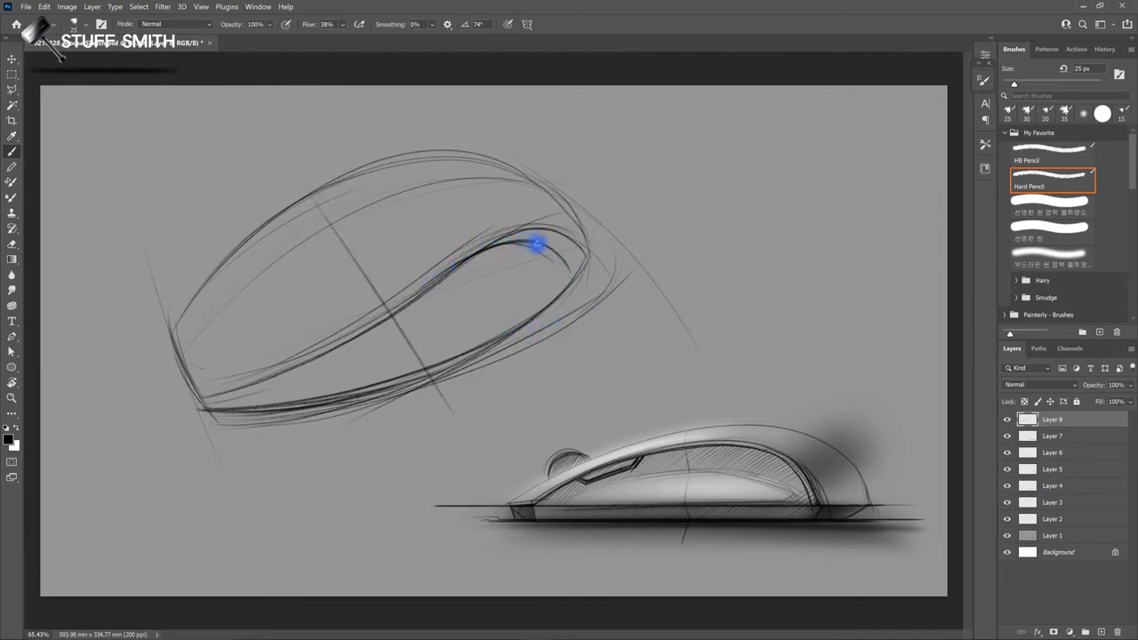
mouse_move(367, 329)
left_mouse_down()
mouse_move(472, 261)
mouse_move(569, 259)
left_mouse_up()
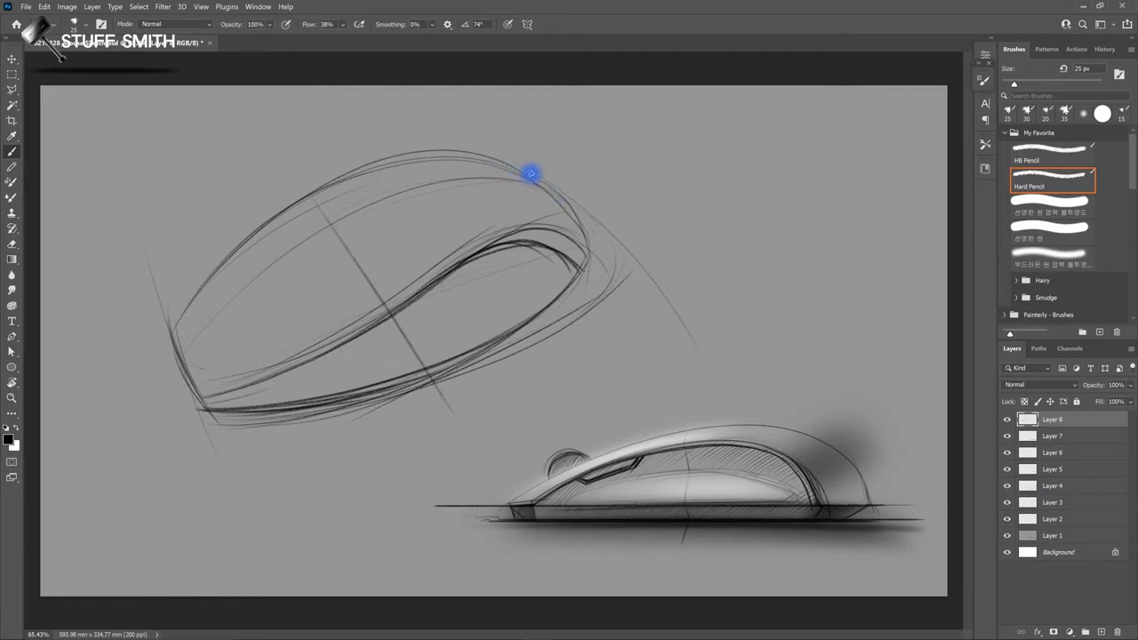
Step: Trace the outer arc's right end and thicken the inner lower and upper curves
left_click_drag(512, 169, 578, 263)
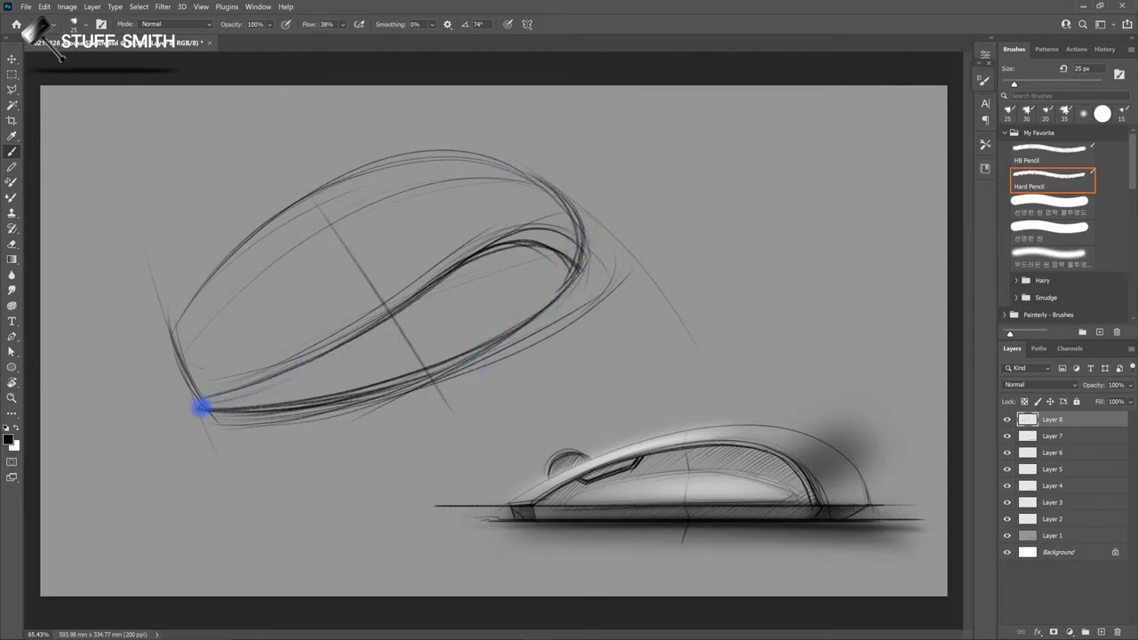
mouse_move(205, 403)
left_mouse_down()
mouse_move(320, 368)
mouse_move(399, 326)
mouse_move(463, 271)
mouse_move(573, 267)
left_mouse_up()
mouse_move(463, 276)
left_mouse_down()
mouse_move(516, 249)
mouse_move(579, 297)
left_mouse_up()
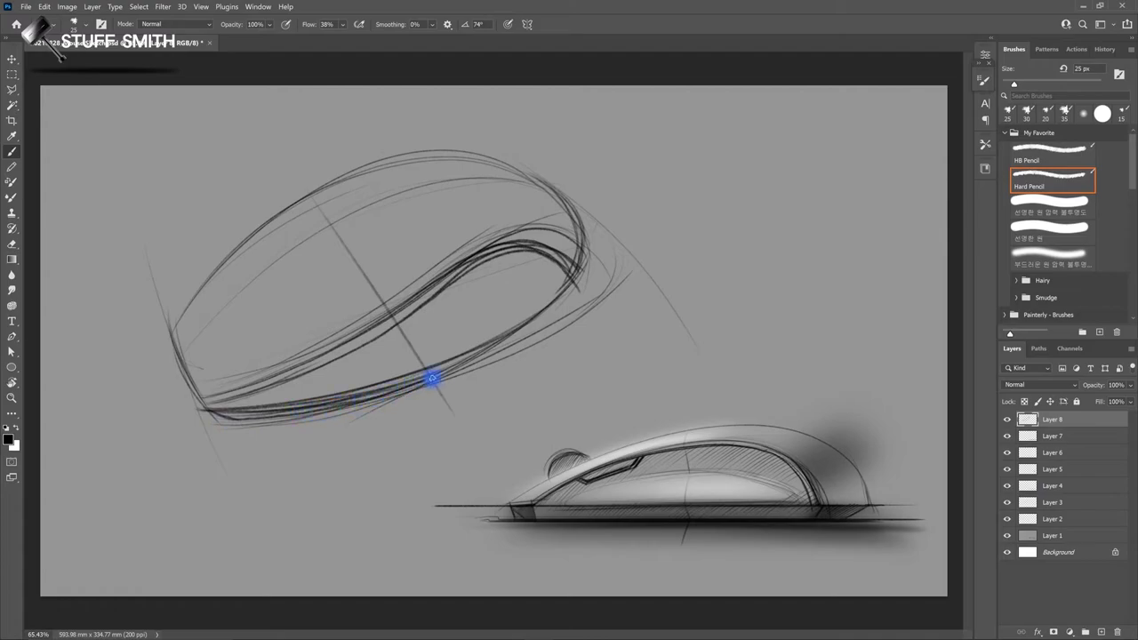
left_click_drag(572, 279, 595, 212)
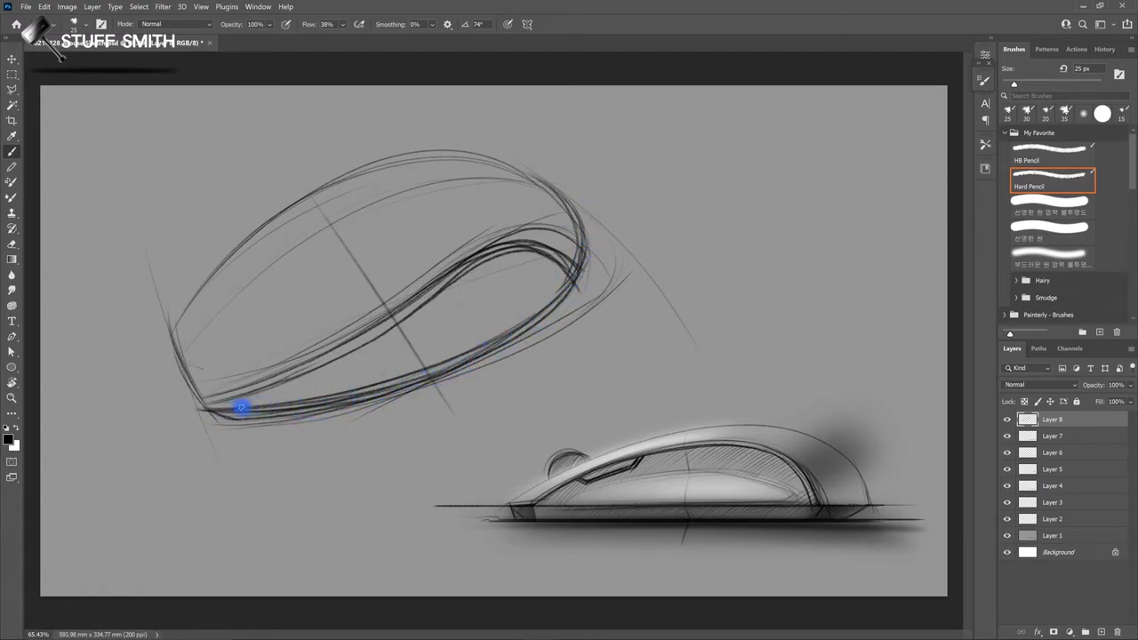
left_click_drag(479, 338, 543, 294)
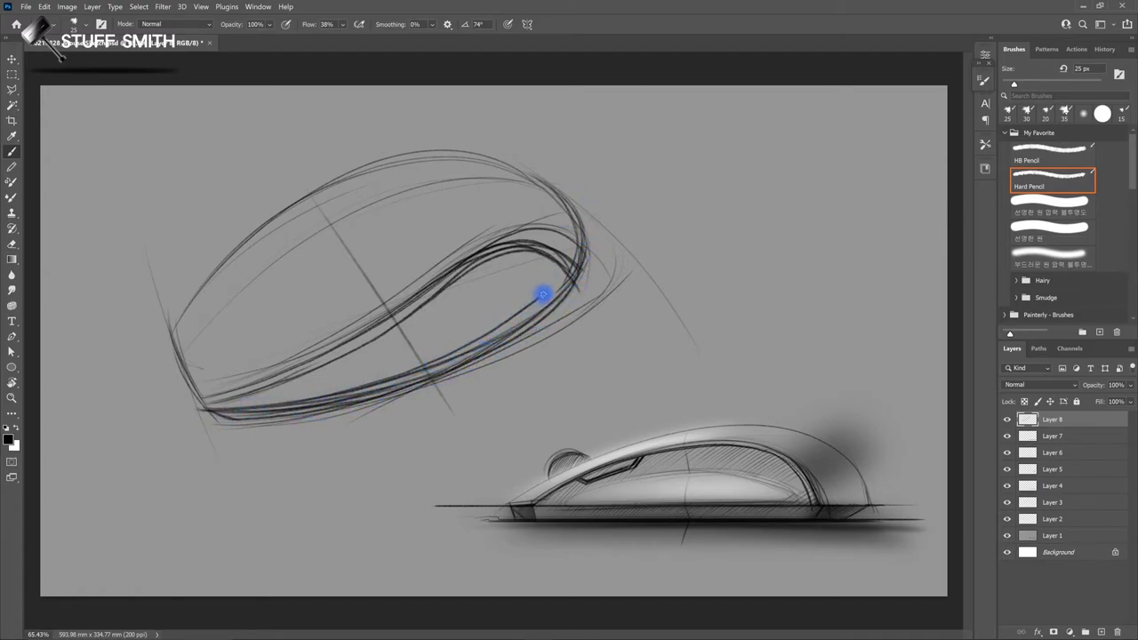
left_click_drag(577, 261, 502, 342)
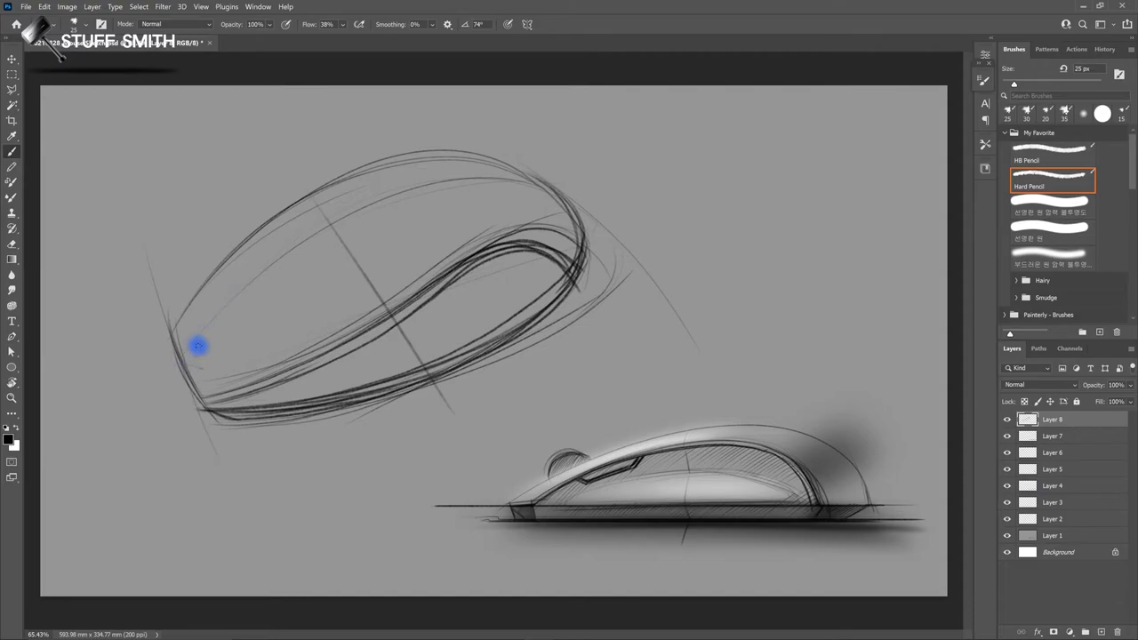
Step: Sketch upper-body guides and the top button panel, then darken the lower-left contour
left_click_drag(206, 338, 334, 237)
left_click_drag(187, 365, 356, 222)
left_click_drag(204, 319, 305, 242)
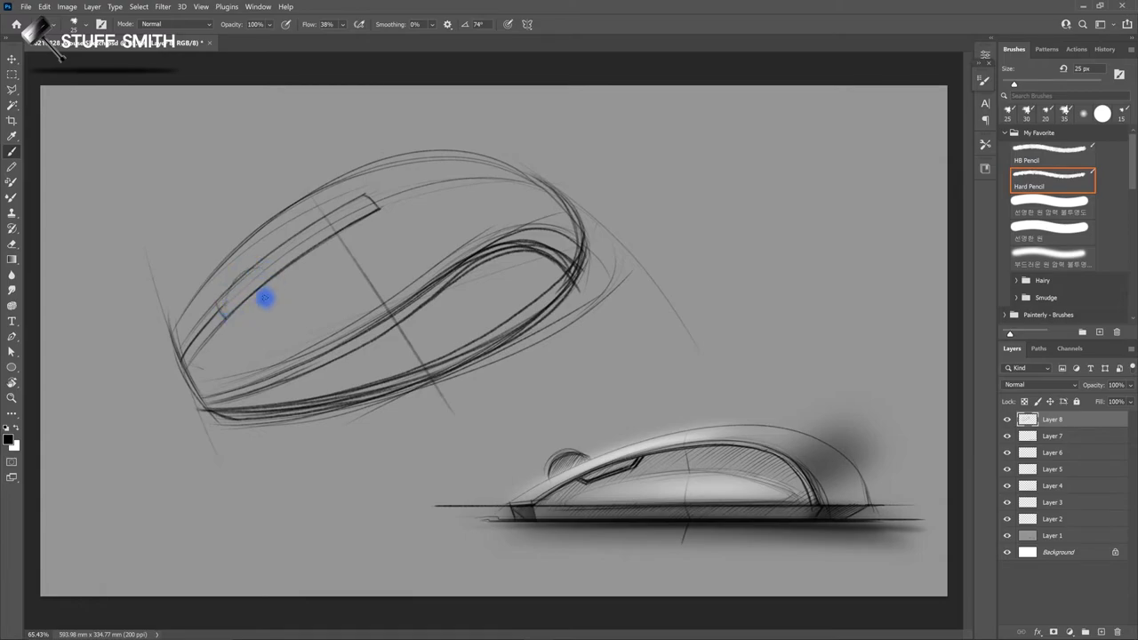
left_click_drag(231, 314, 279, 275)
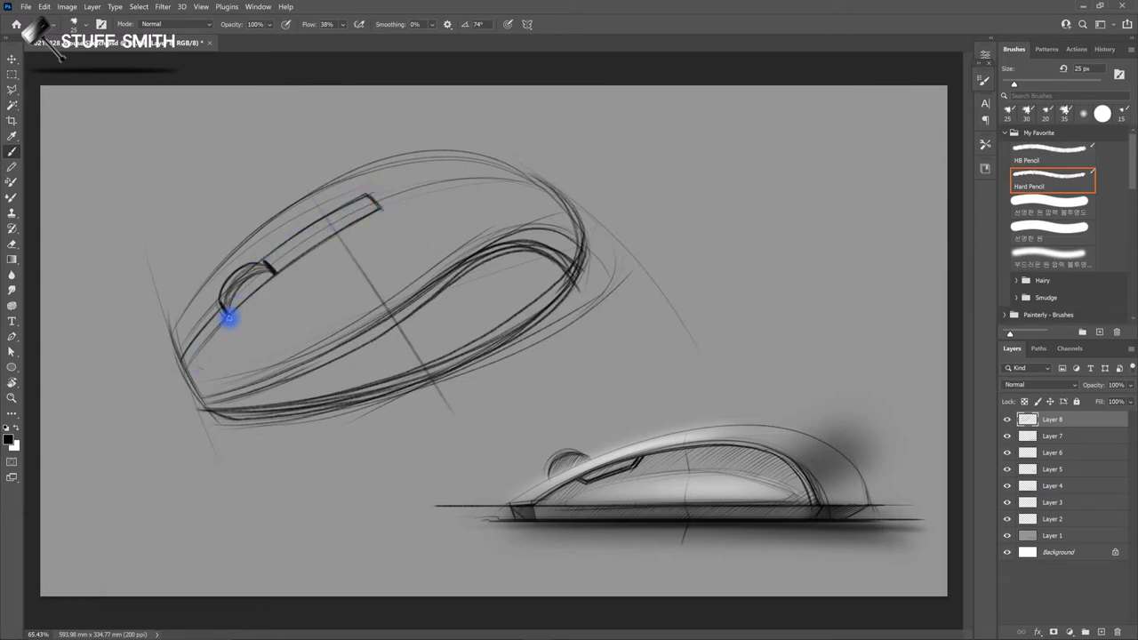
left_click_drag(265, 283, 379, 209)
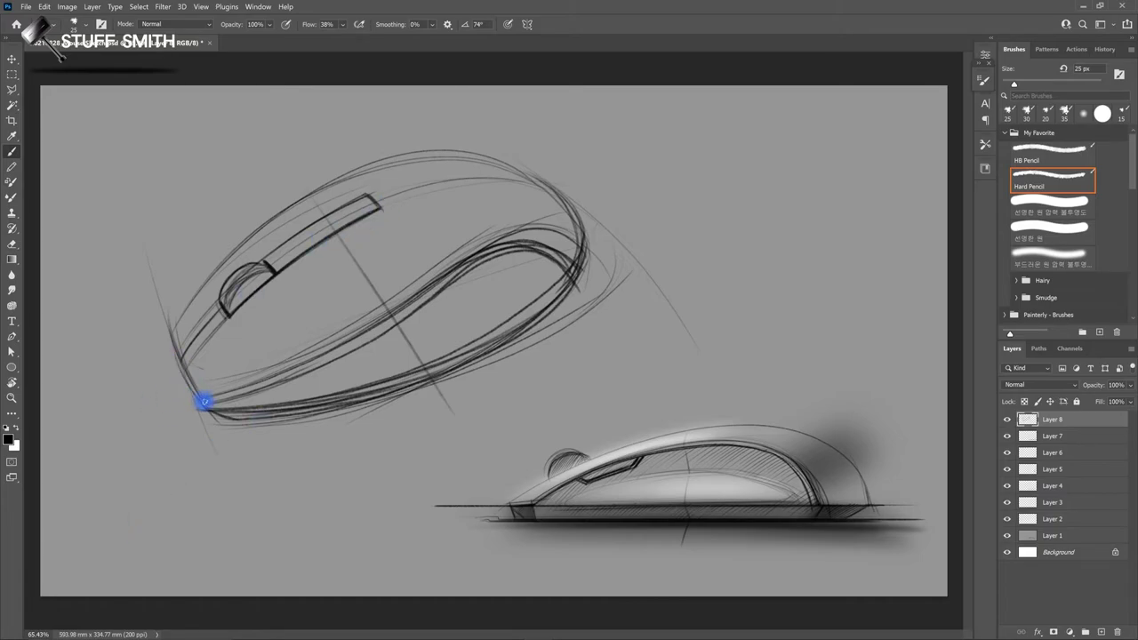
left_click_drag(204, 407, 173, 327)
left_click_drag(192, 388, 173, 329)
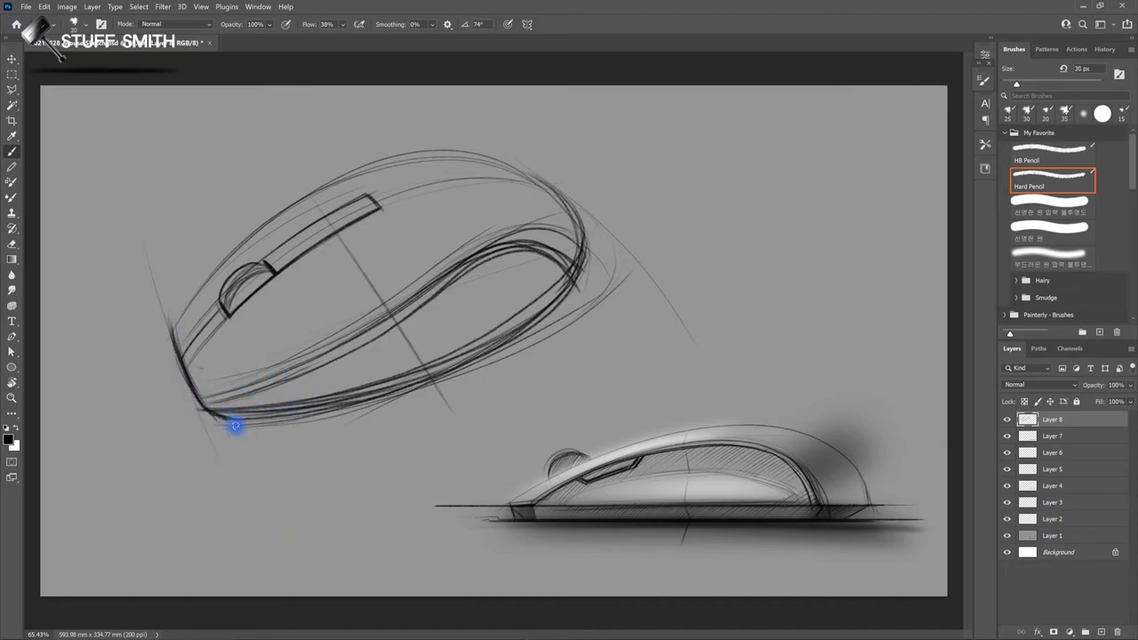
Step: Darken the bottom contour with long strokes trailing right, rotating the view with R and resetting with Esc
mouse_move(230, 421)
left_mouse_down()
mouse_move(330, 401)
mouse_move(224, 419)
mouse_move(605, 178)
mouse_move(679, 255)
mouse_move(653, 304)
mouse_move(729, 255)
mouse_move(401, 381)
mouse_move(729, 255)
mouse_move(475, 348)
mouse_move(428, 395)
mouse_move(572, 297)
mouse_move(788, 257)
left_mouse_up()
key("r")
mouse_move(404, 420)
left_mouse_down()
mouse_move(472, 342)
mouse_move(593, 282)
mouse_move(842, 257)
left_mouse_up()
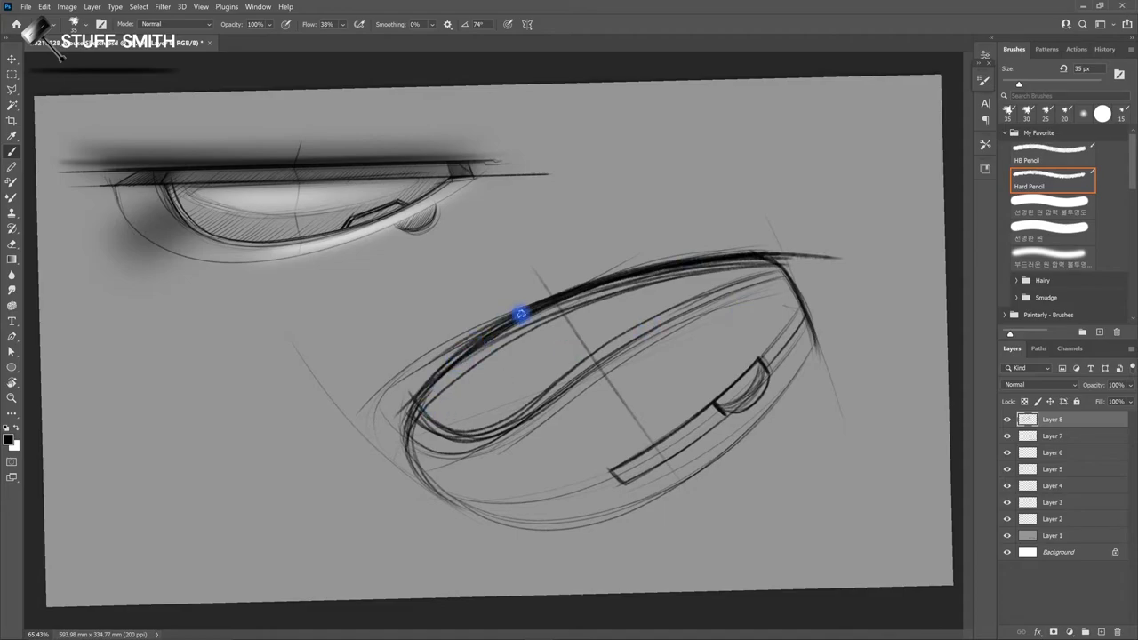
key("Escape")
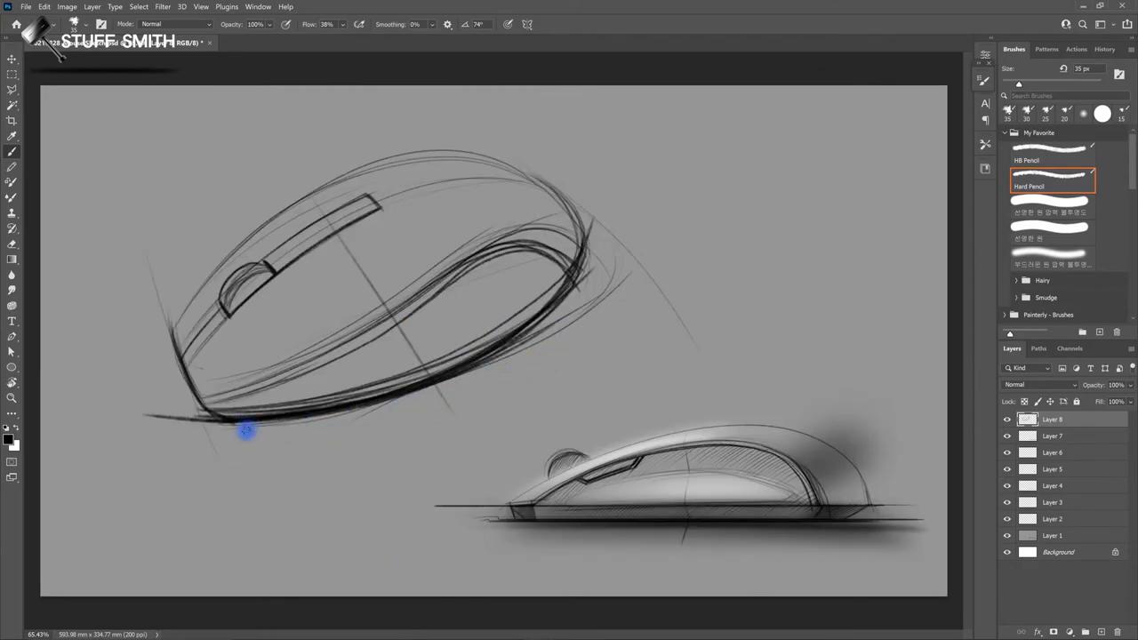
left_click_drag(237, 422, 623, 318)
mouse_move(253, 428)
left_mouse_down()
mouse_move(608, 315)
mouse_move(692, 259)
left_mouse_up()
left_click_drag(240, 422, 689, 243)
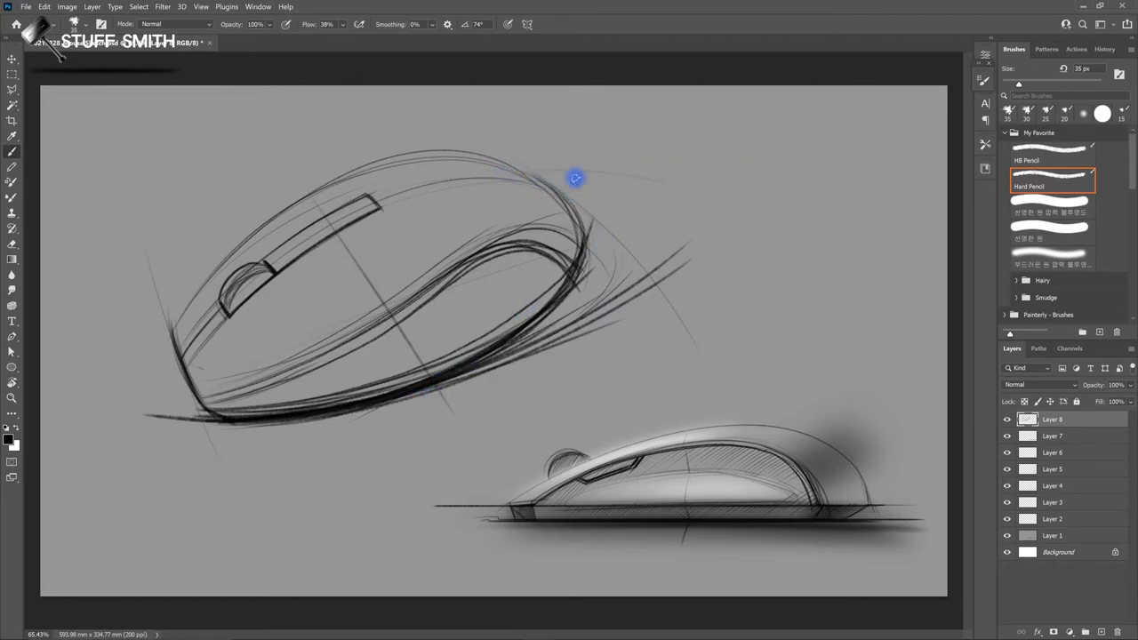
Step: Sketch faint arcs and construction curves around the mouse's right end and top surface
left_click_drag(552, 167, 667, 182)
left_click_drag(551, 163, 656, 211)
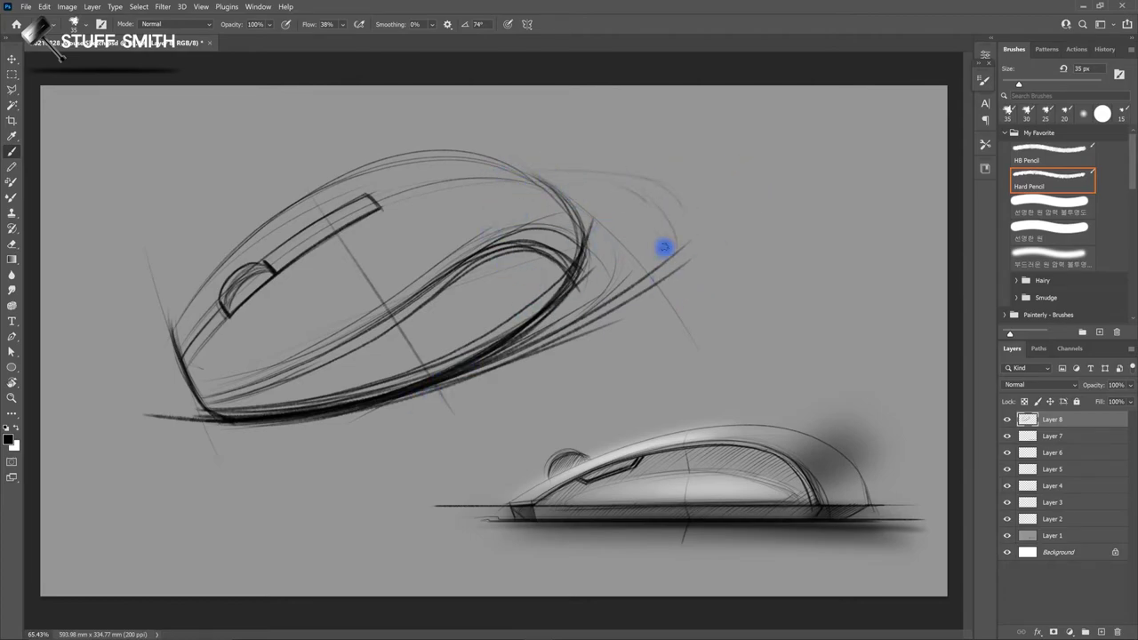
mouse_move(638, 173)
left_mouse_down()
mouse_move(634, 274)
mouse_move(609, 169)
left_mouse_up()
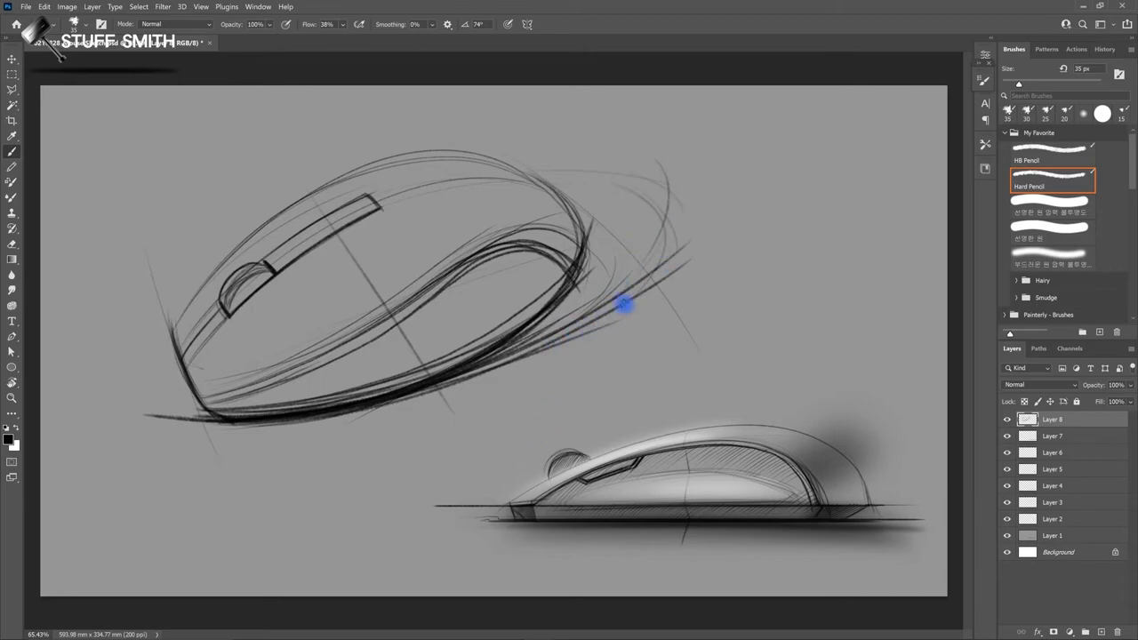
left_click_drag(585, 274, 639, 138)
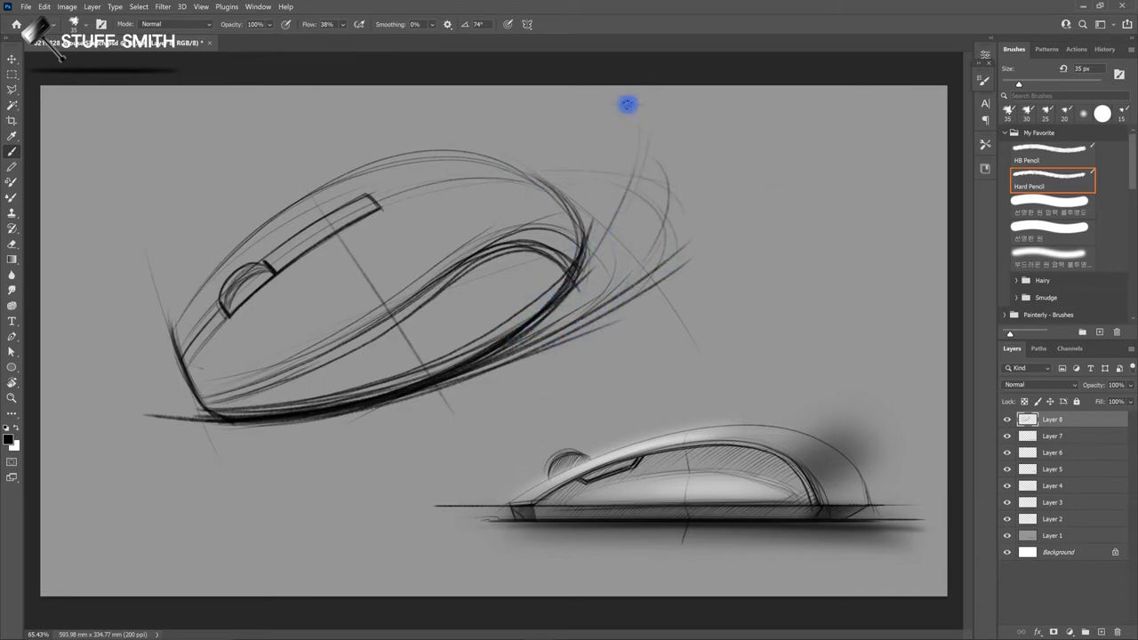
left_click_drag(468, 155, 653, 152)
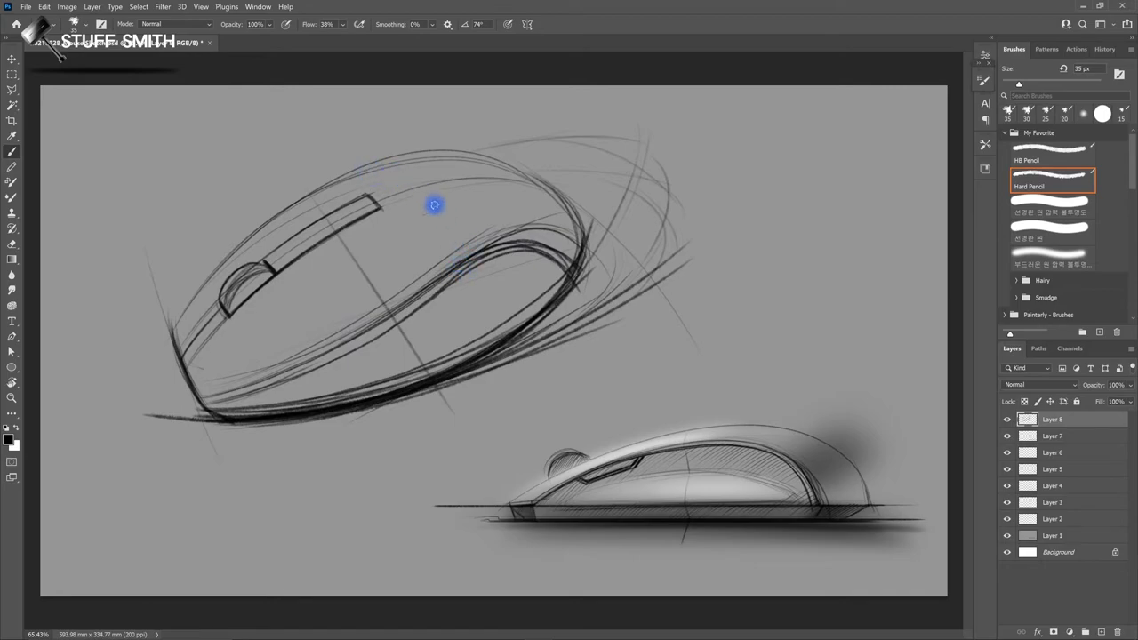
left_click_drag(406, 181, 450, 249)
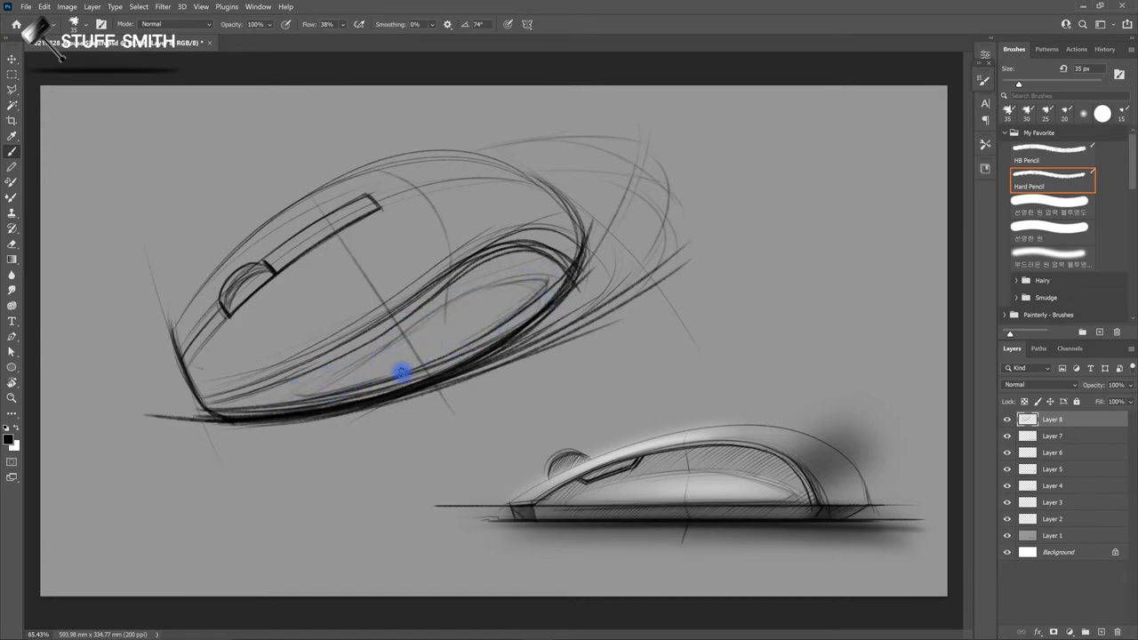
Step: Add lower-body curves, then in a rotated view darken the inner side contour toward the rear
left_click_drag(326, 383, 358, 357)
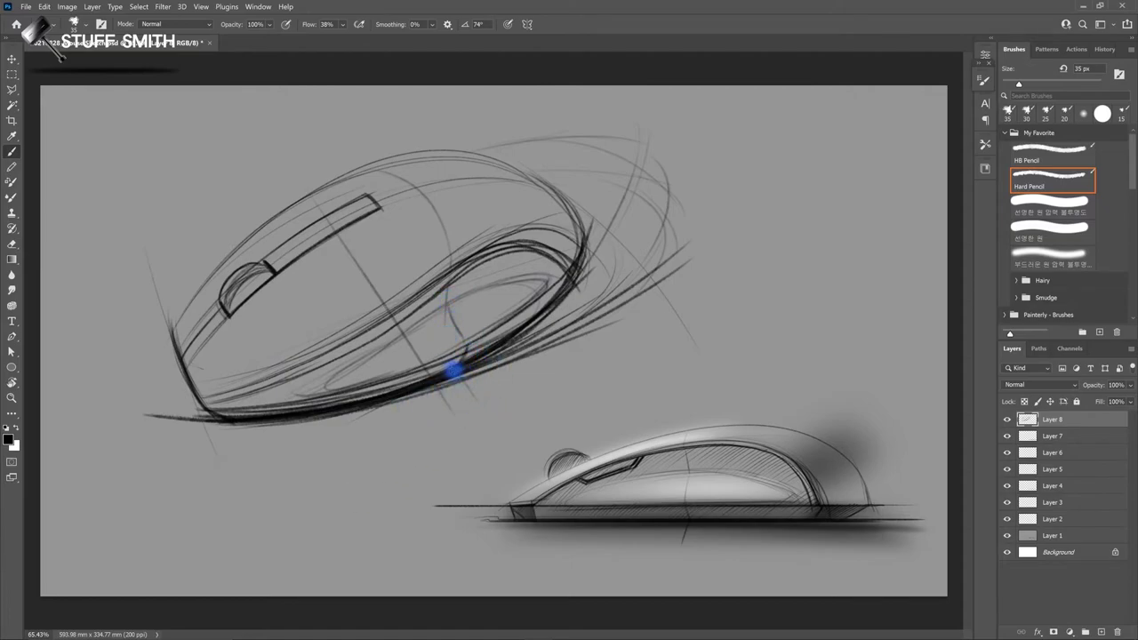
left_click_drag(455, 373, 493, 425)
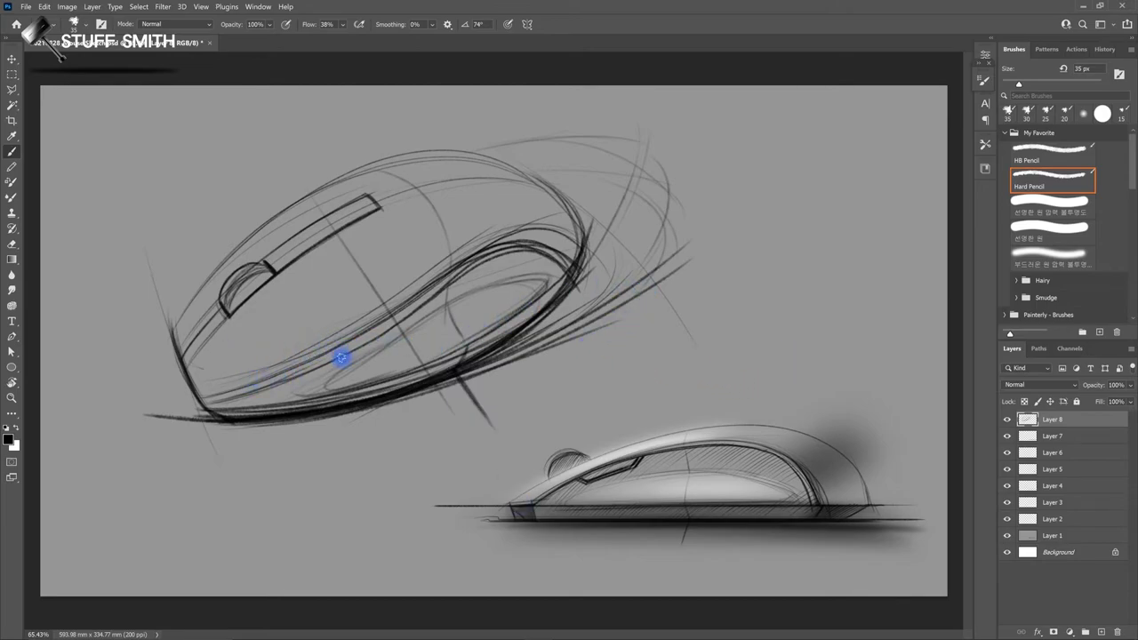
key("r")
left_click_drag(216, 413, 572, 255)
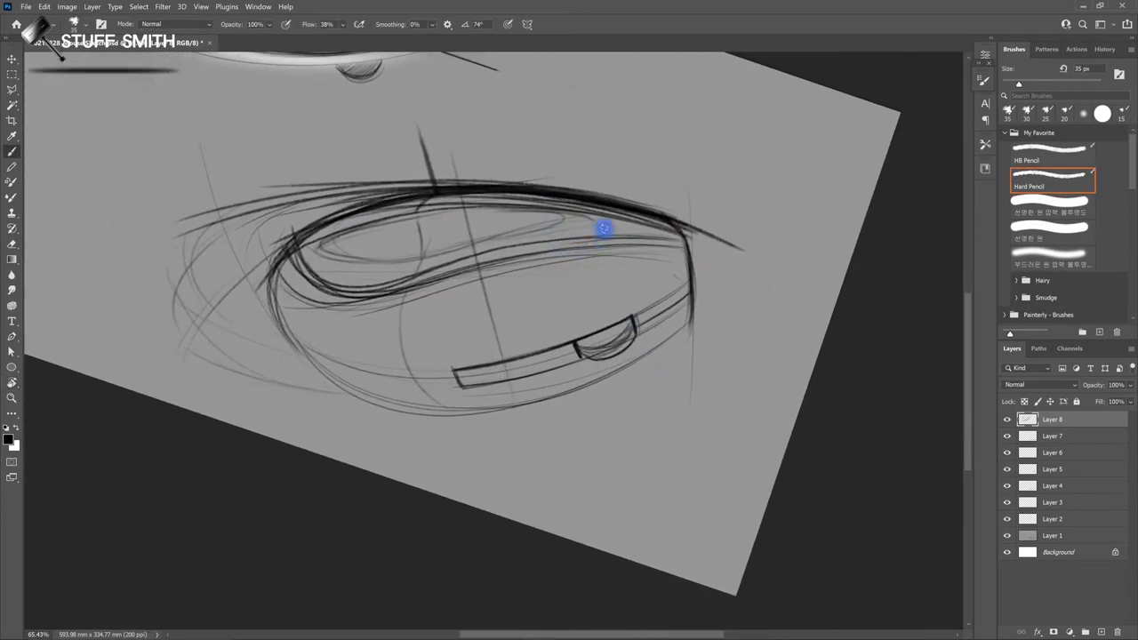
mouse_move(364, 287)
left_mouse_down()
mouse_move(442, 265)
mouse_move(716, 238)
left_mouse_up()
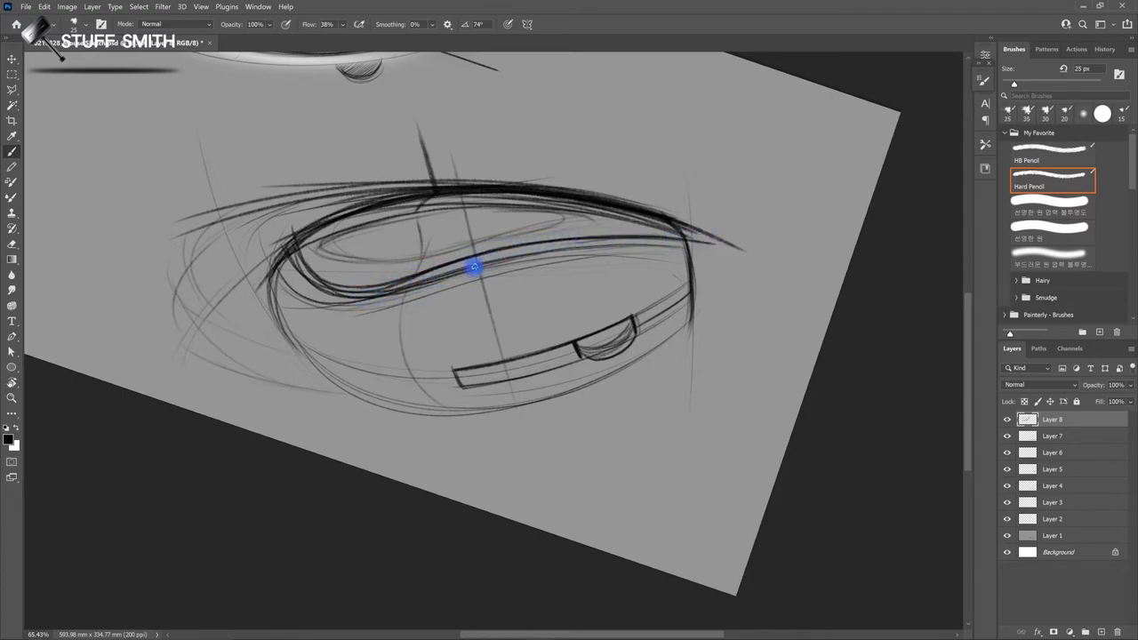
left_click_drag(591, 247, 718, 245)
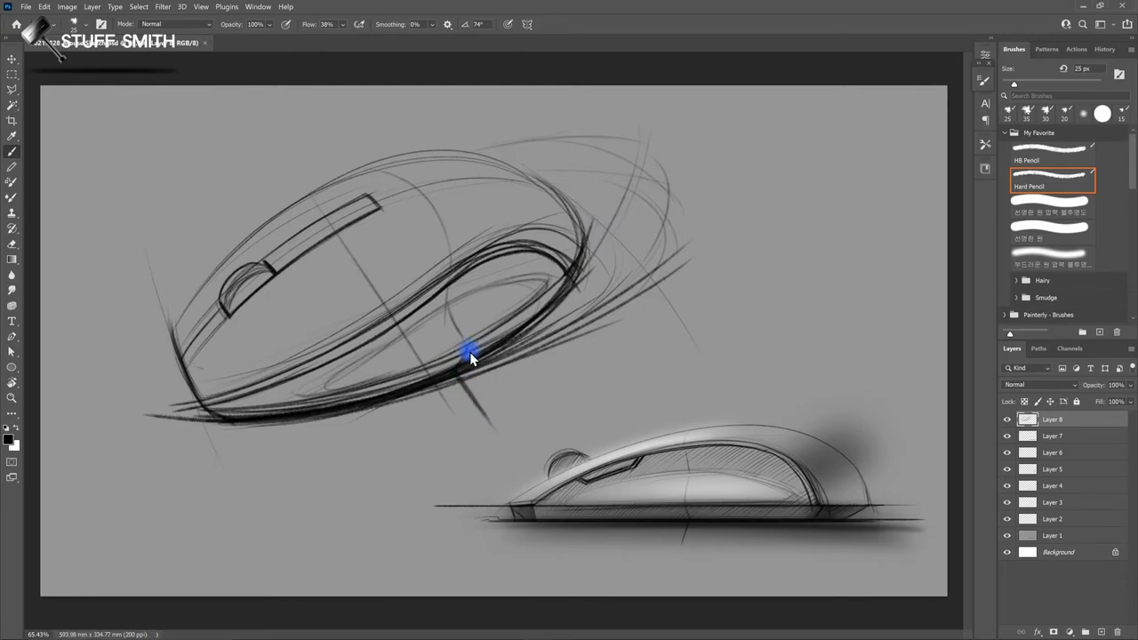
Step: On a new layer, airbrush a soft grey shadow along the mouse's left and top with the soft round brush
left_click(1103, 632)
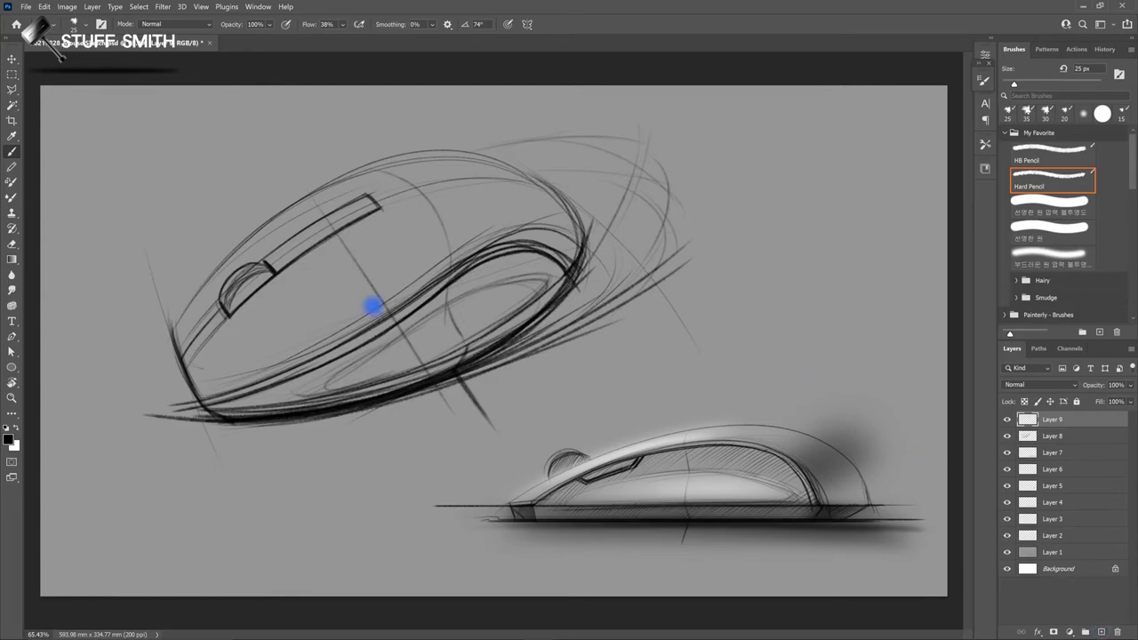
key("bracketright")
key("bracketright")
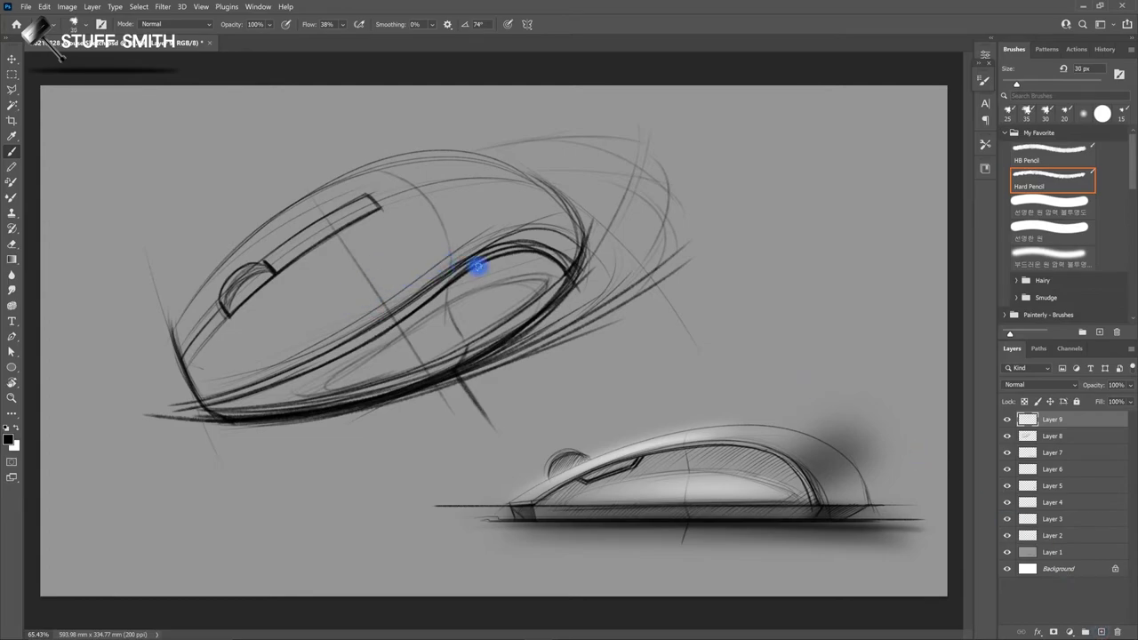
left_click(1070, 258)
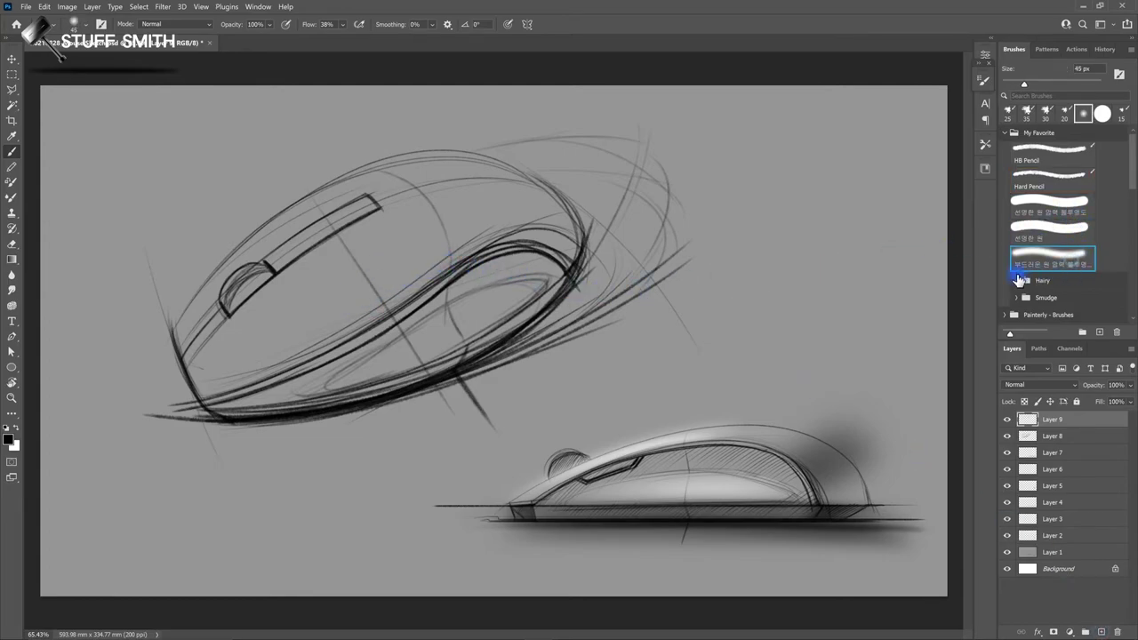
key("bracketright")
key("bracketright")
key("bracketright")
key("bracketright")
key("bracketright")
key("bracketright")
key("bracketright")
left_click_drag(163, 351, 721, 241)
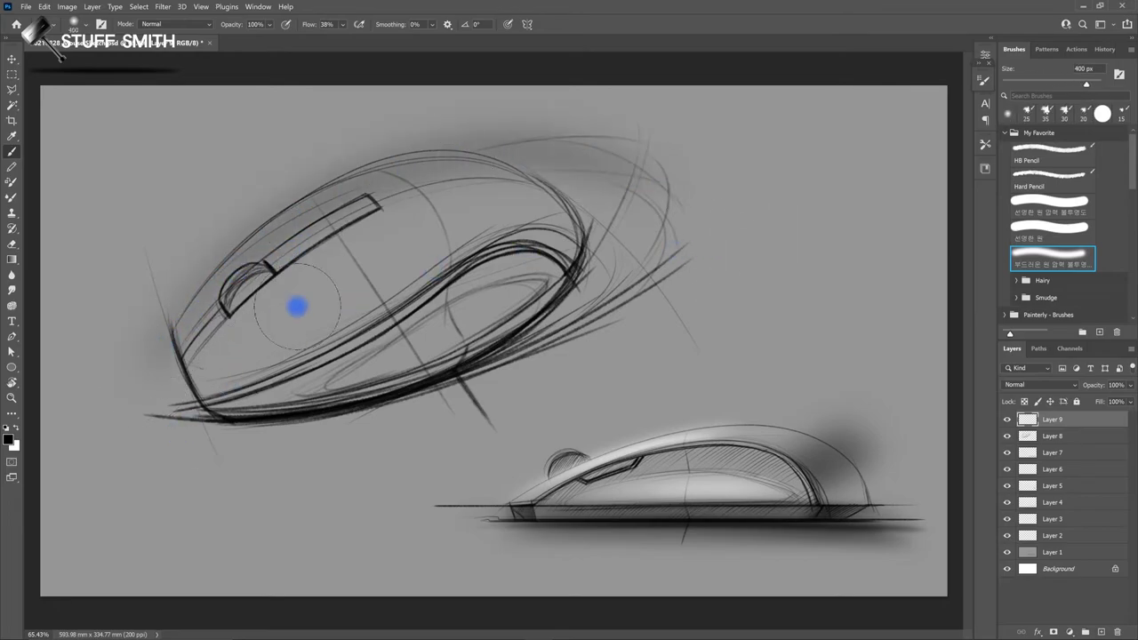
Step: On another new layer, paint soft white highlights over the mouse body at 500 and 300 px
left_click(16, 427)
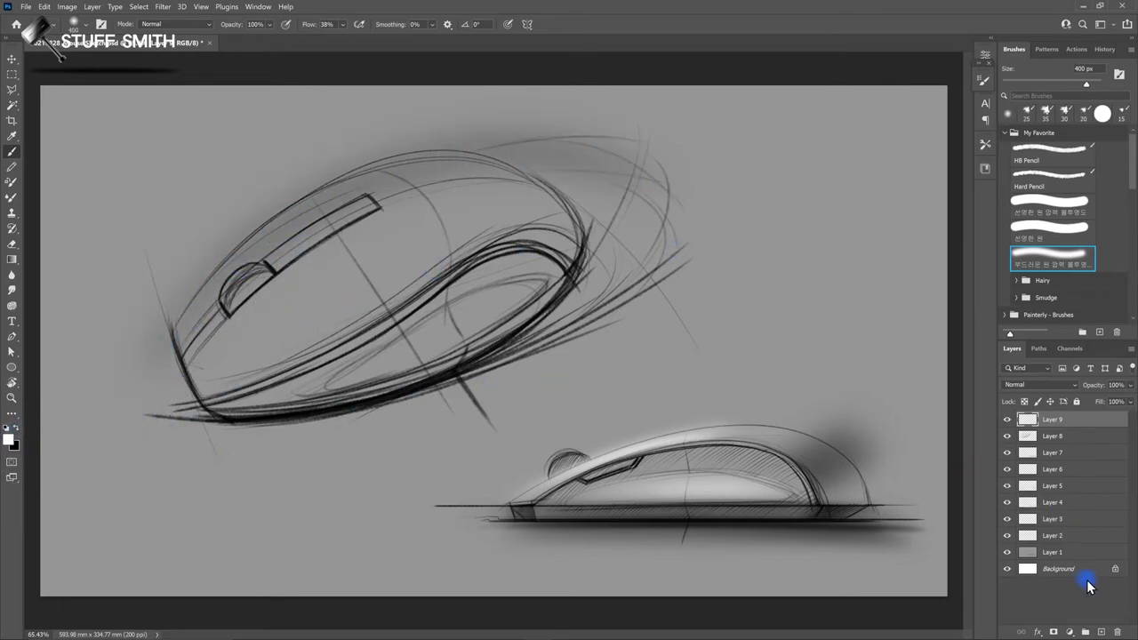
left_click(1102, 633)
key("bracketright")
mouse_move(203, 409)
left_mouse_down()
mouse_move(375, 290)
mouse_move(498, 249)
left_mouse_up()
left_click_drag(181, 428, 455, 243)
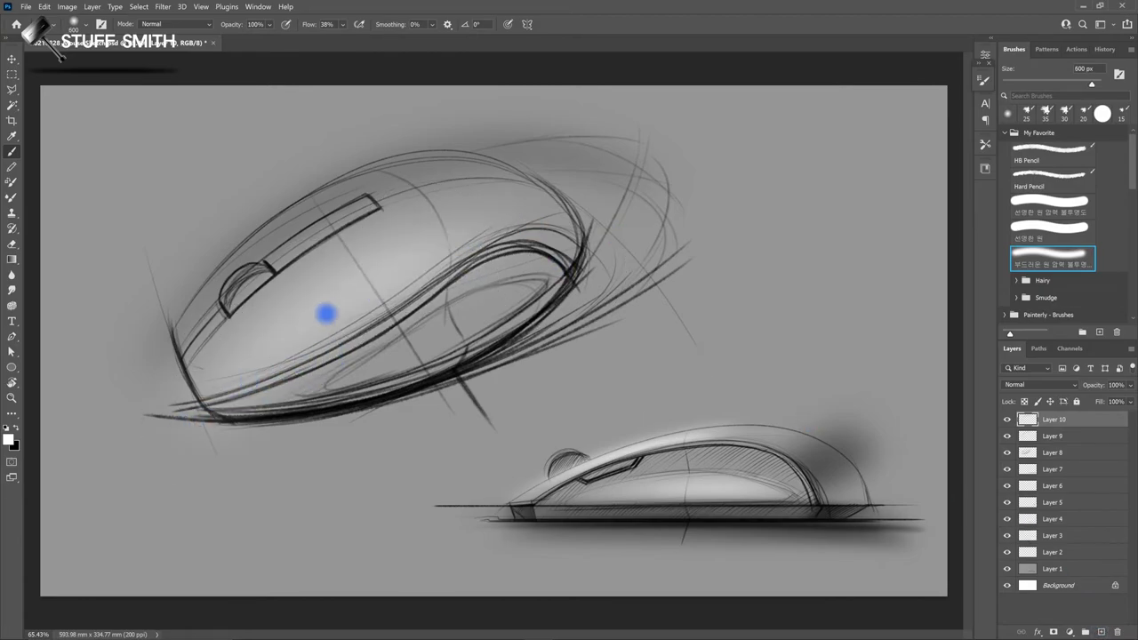
left_click_drag(180, 435, 436, 257)
key("bracketleft")
key("bracketleft")
left_click_drag(228, 401, 397, 301)
left_click_drag(274, 410, 382, 363)
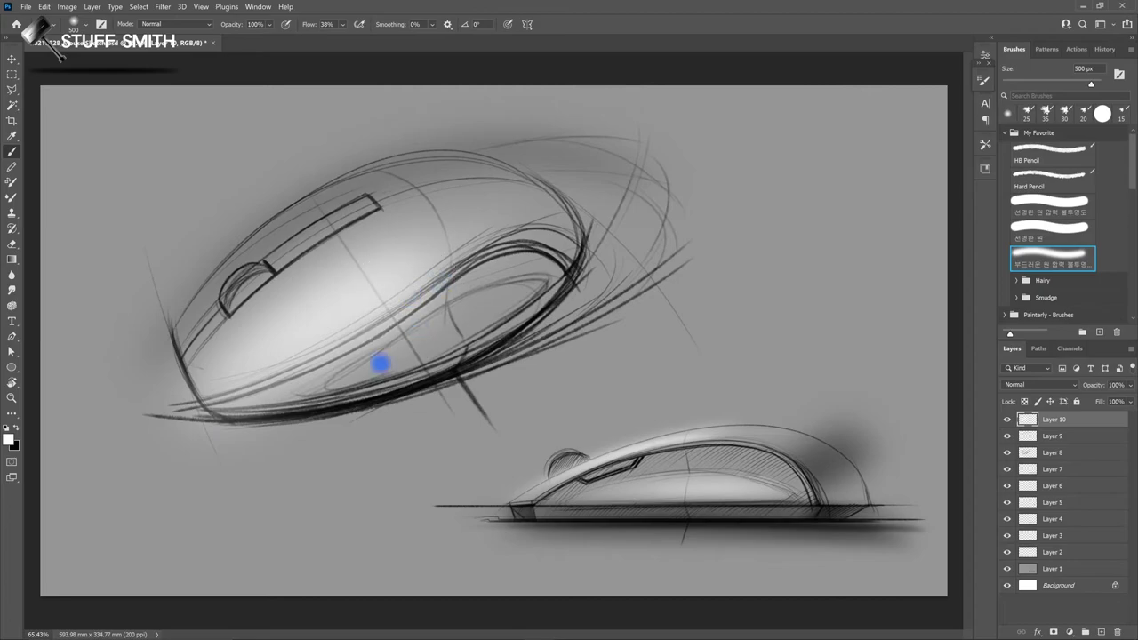
Step: Deepen the upper body with 500 px black, lighten it with 250 px white, then darken the lower edge
left_click(15, 428)
key("bracketright")
key("bracketright")
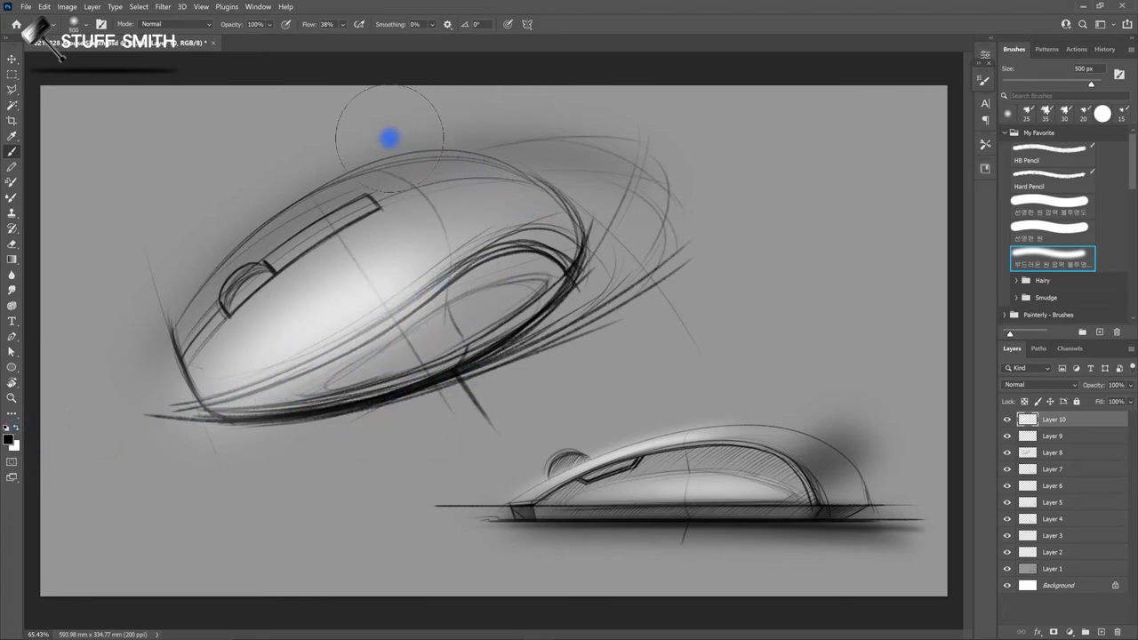
left_click_drag(399, 137, 548, 287)
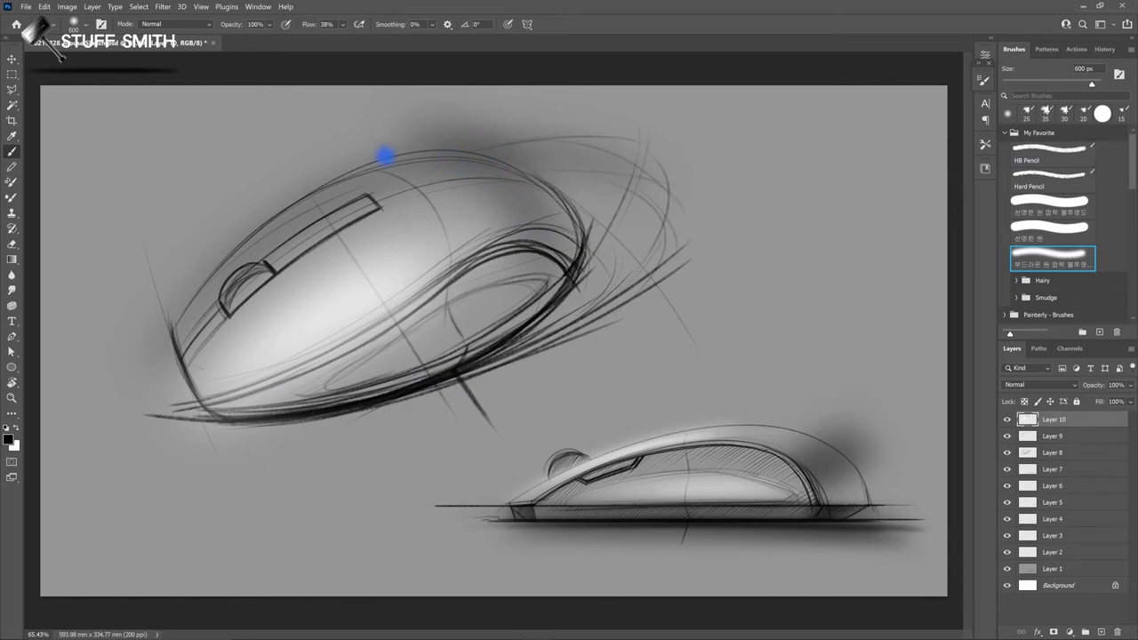
left_click_drag(384, 156, 540, 305)
left_click(15, 428)
key("bracketleft")
key("bracketright")
mouse_move(491, 155)
left_mouse_down()
mouse_move(522, 170)
mouse_move(462, 148)
mouse_move(598, 267)
left_mouse_up()
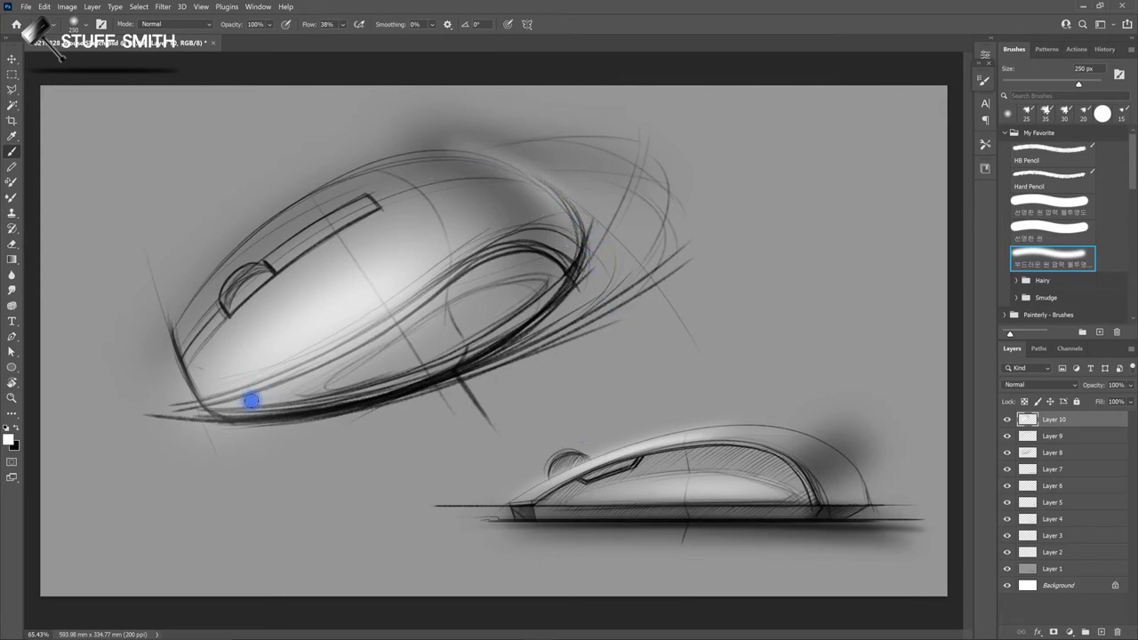
key("comma")
left_click_drag(206, 411, 366, 351)
Step: Retrace the lower front edge, inner curve and right side curve with crisp dark strokes
left_click_drag(210, 409, 344, 356)
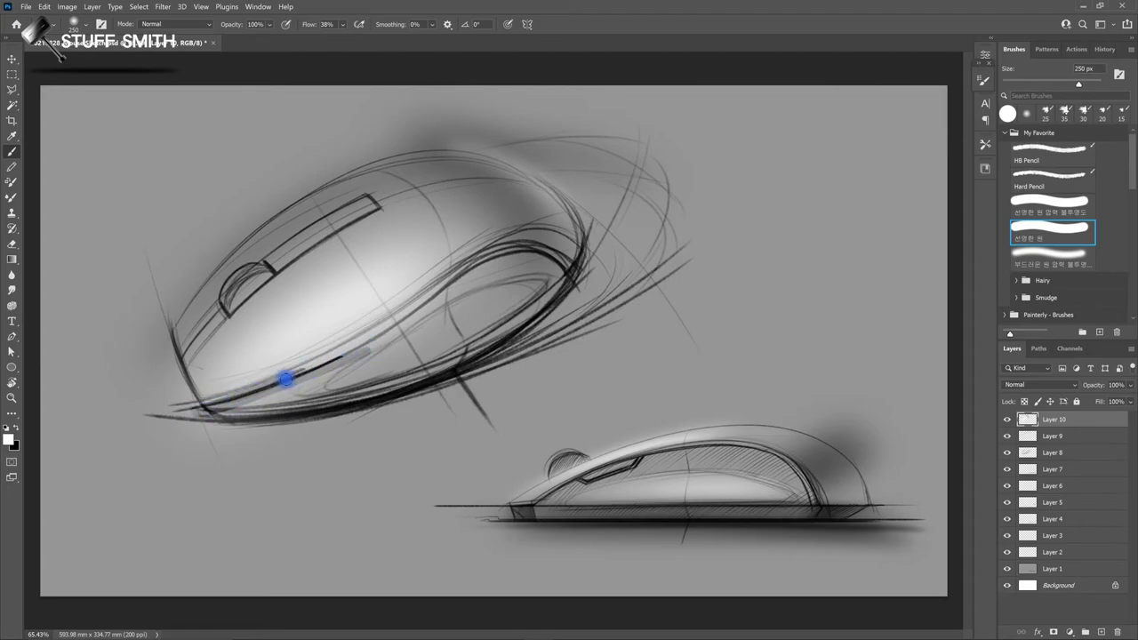
left_click_drag(281, 382, 414, 311)
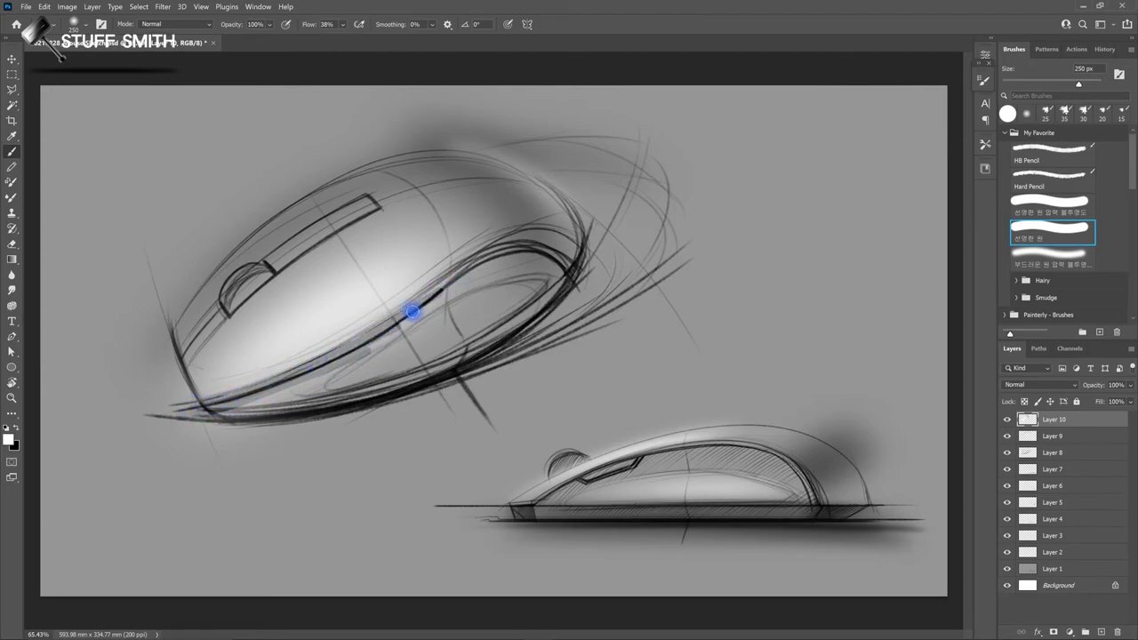
left_click_drag(455, 279, 394, 323)
mouse_move(475, 263)
left_mouse_down()
mouse_move(394, 330)
mouse_move(413, 315)
left_mouse_up()
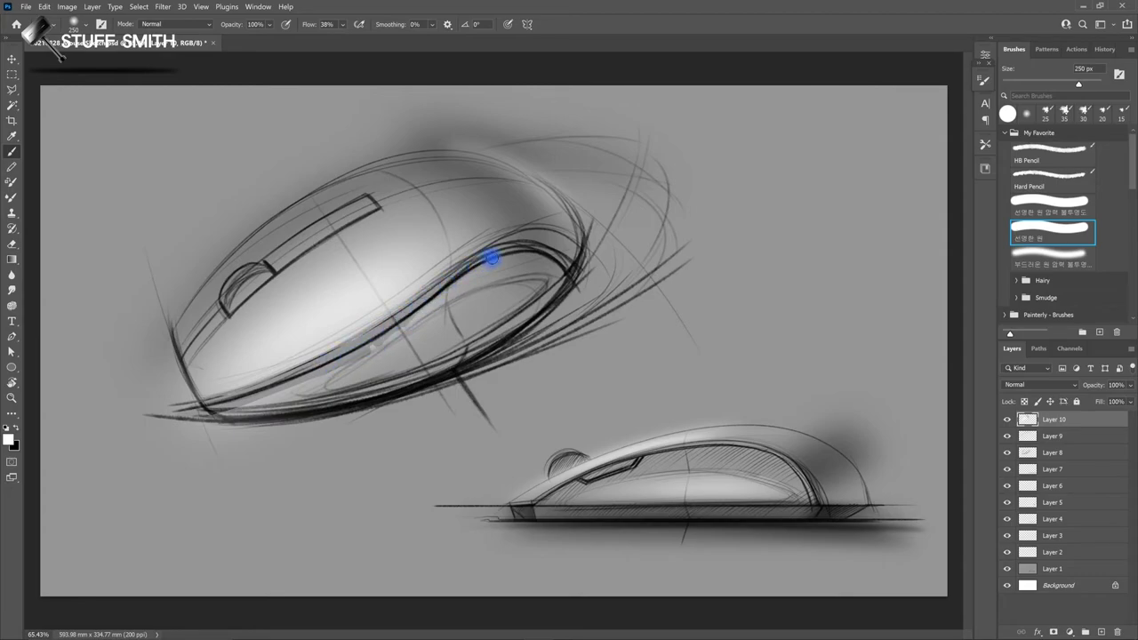
left_click_drag(513, 246, 567, 302)
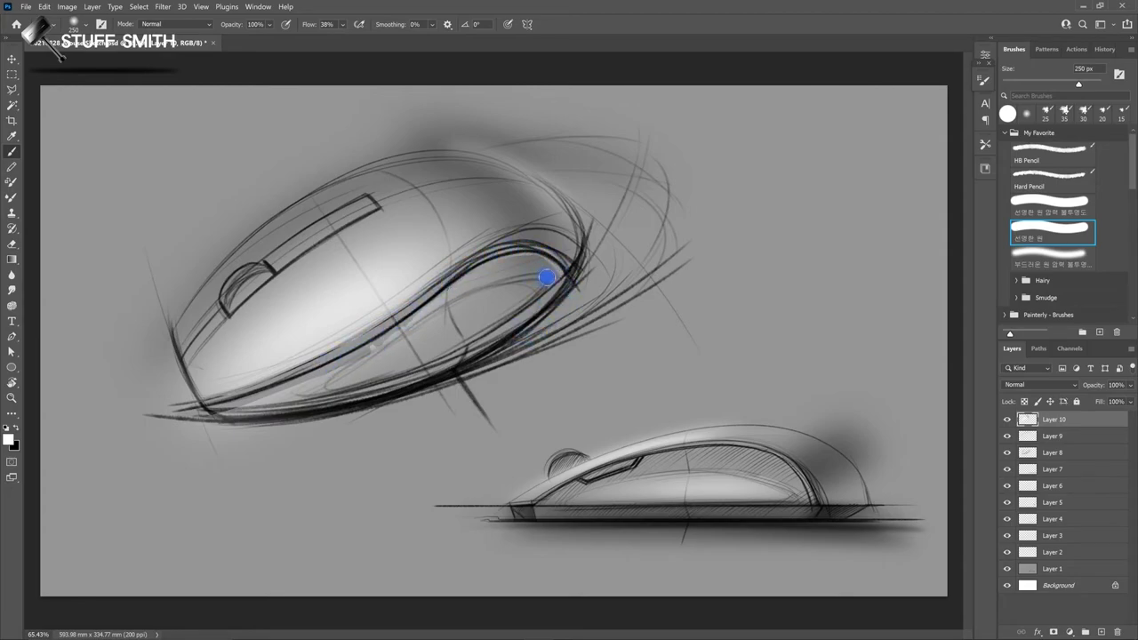
left_click_drag(534, 267, 348, 360)
Step: Darken the lower contour lines and inner lower curve, then add a new Layer 11
left_click_drag(281, 399, 178, 425)
mouse_move(368, 371)
left_mouse_down()
mouse_move(343, 401)
mouse_move(377, 416)
left_mouse_up()
left_click_drag(377, 334, 190, 406)
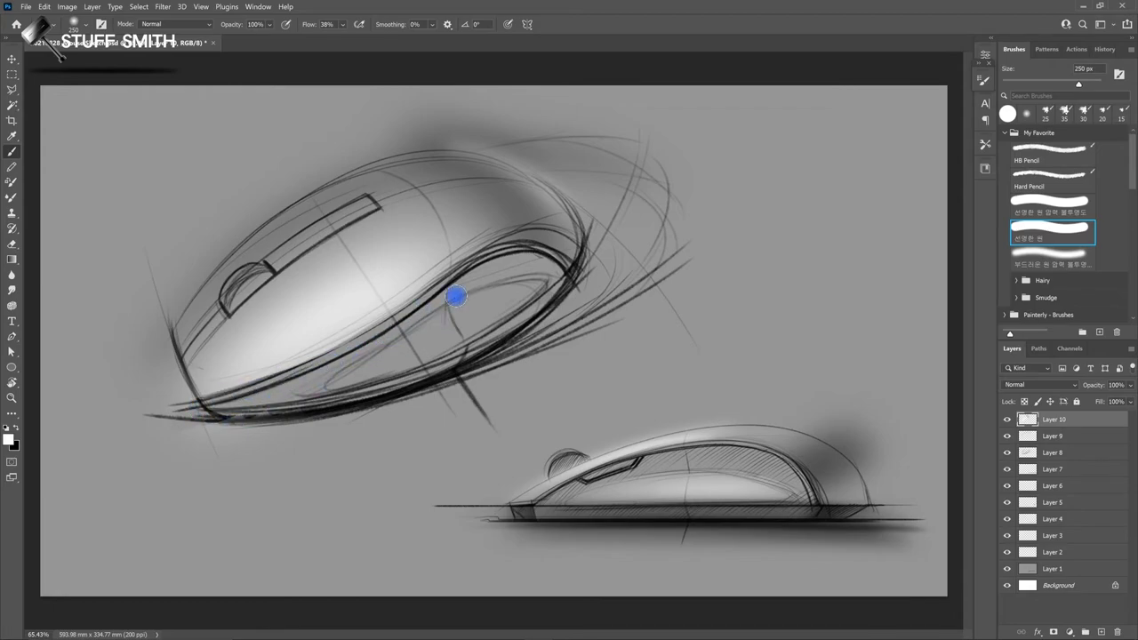
left_click_drag(462, 286, 294, 377)
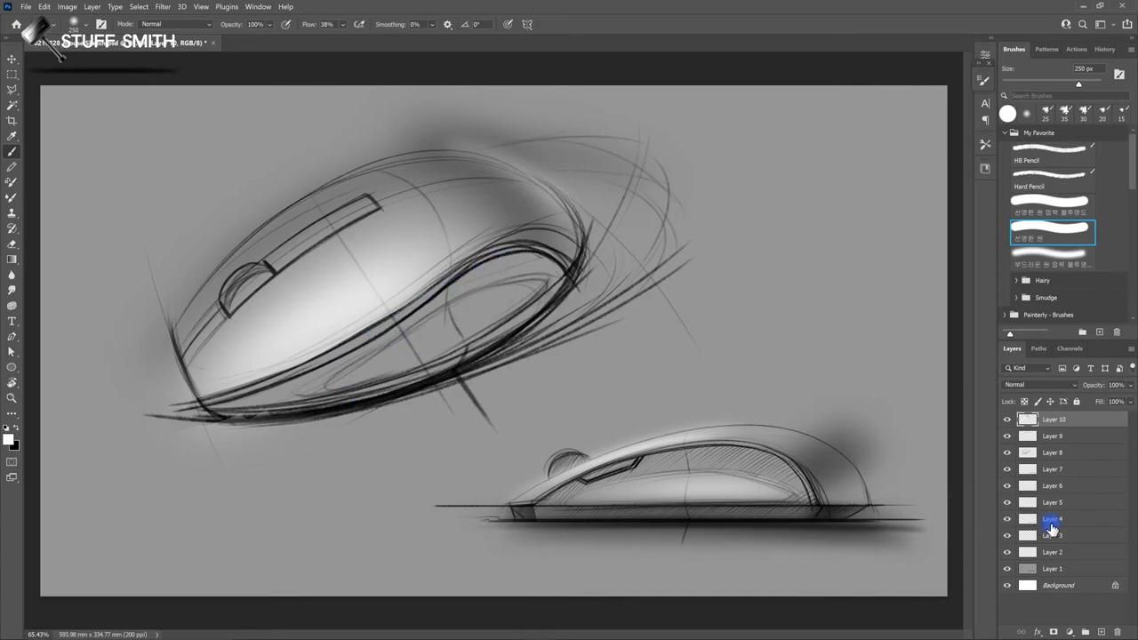
left_click(1106, 632)
key("period")
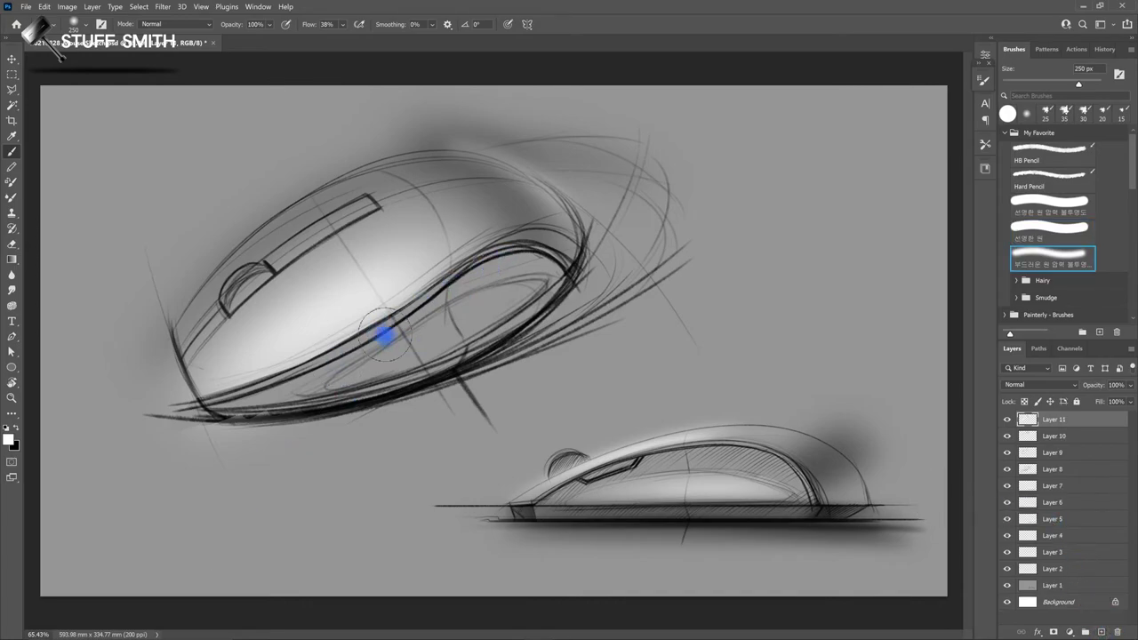
Step: Shade the upper mouse body in black with a soft brush grown from 400 to 900 px
left_click(16, 426)
key("bracketright")
key("bracketright")
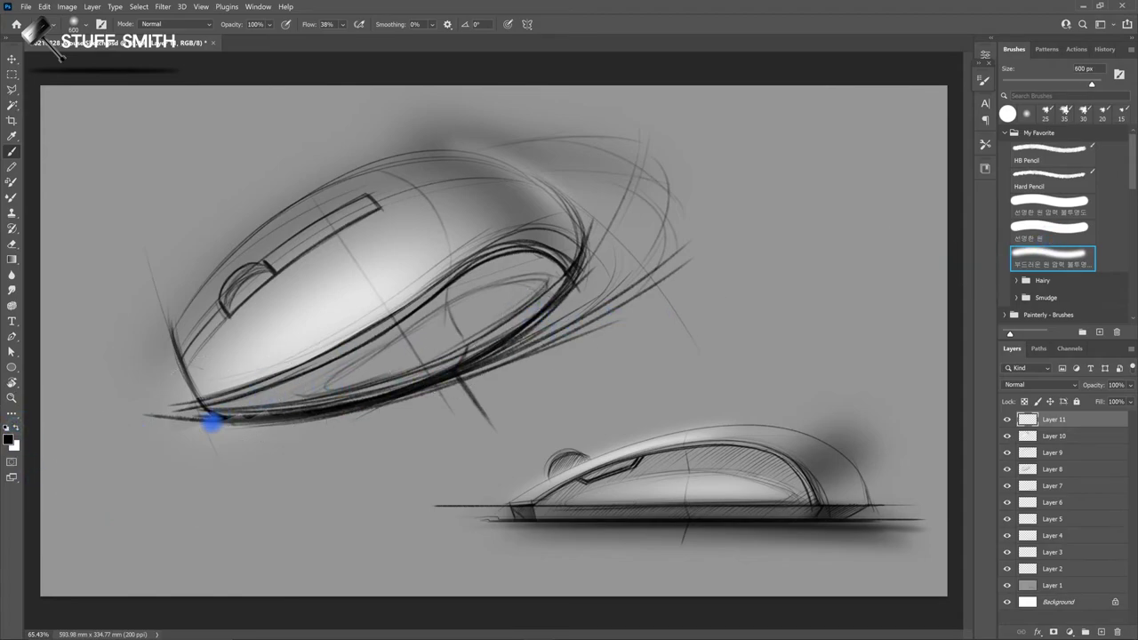
left_click_drag(279, 386, 267, 417)
key("bracketright")
key("bracketright")
left_click_drag(145, 452, 645, 227)
key("bracketright")
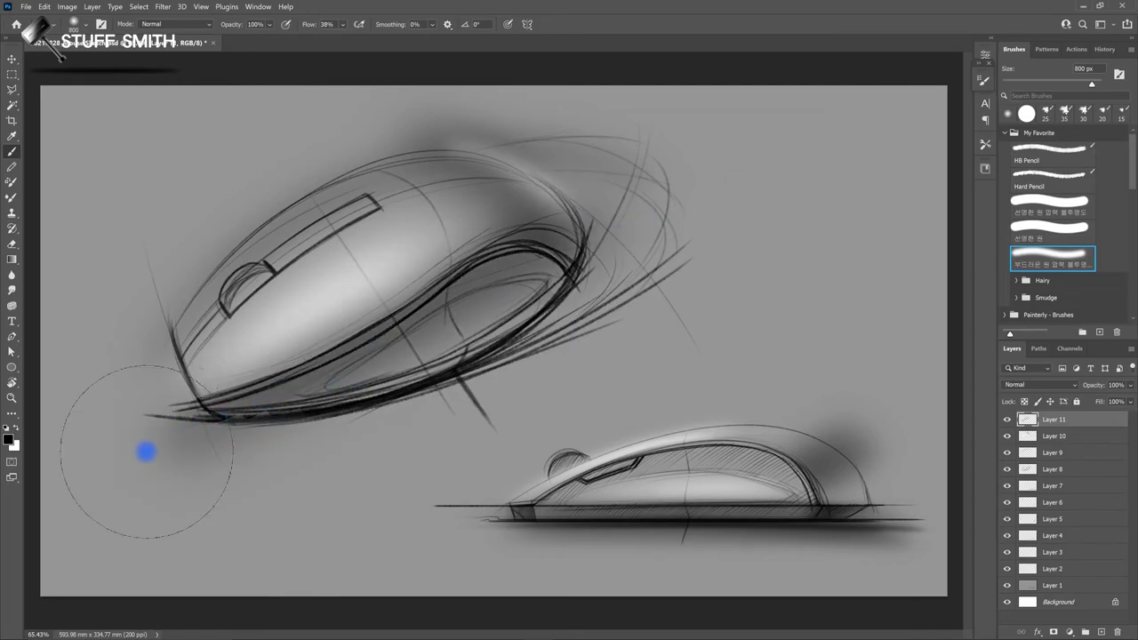
left_click_drag(145, 450, 576, 268)
key("bracketright")
left_click_drag(158, 433, 749, 188)
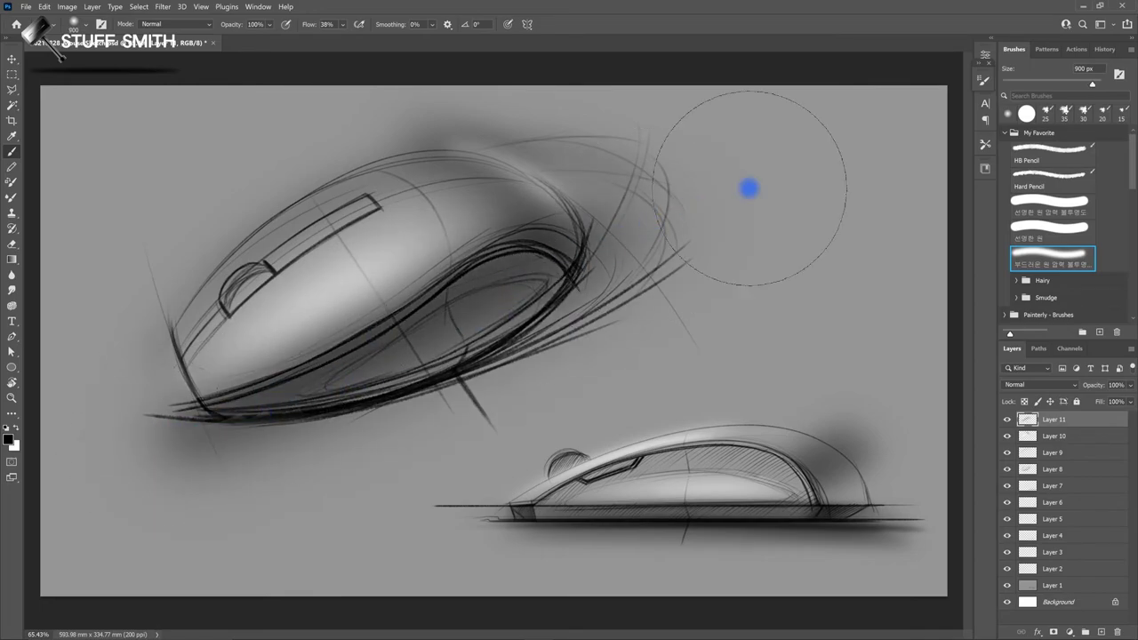
Step: Paint broad soft highlights along the mouse's lower edge and across its body at 1000 px
key("comma")
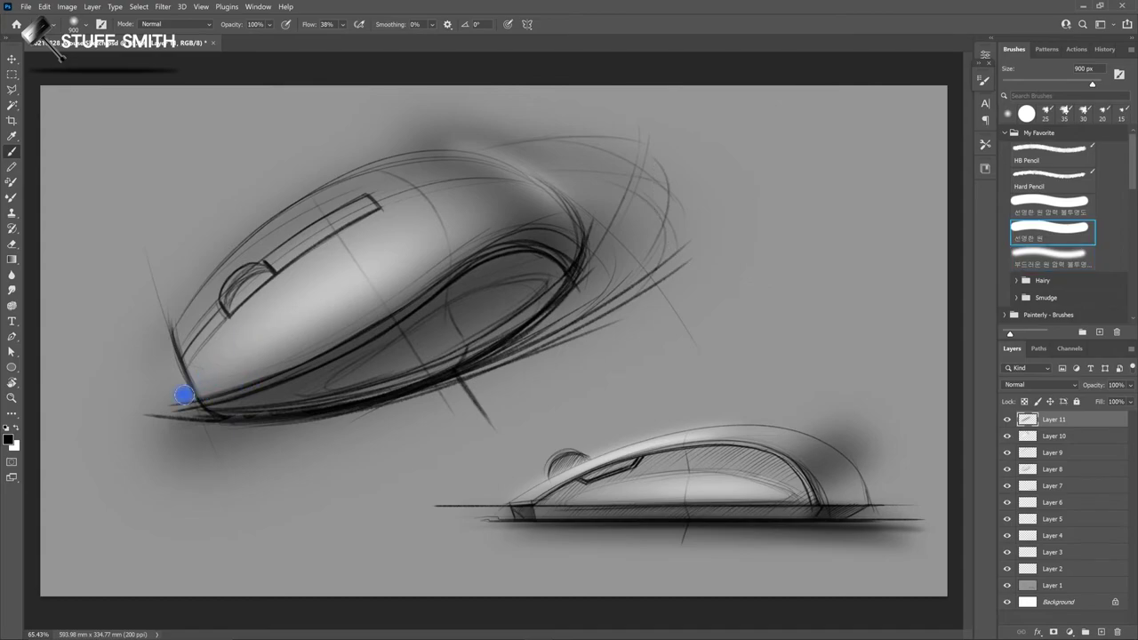
left_click_drag(176, 397, 375, 315)
mouse_move(188, 395)
left_mouse_down()
mouse_move(356, 328)
mouse_move(610, 259)
left_mouse_up()
mouse_move(203, 398)
left_mouse_down()
mouse_move(393, 313)
mouse_move(490, 250)
left_mouse_up()
key("bracketright")
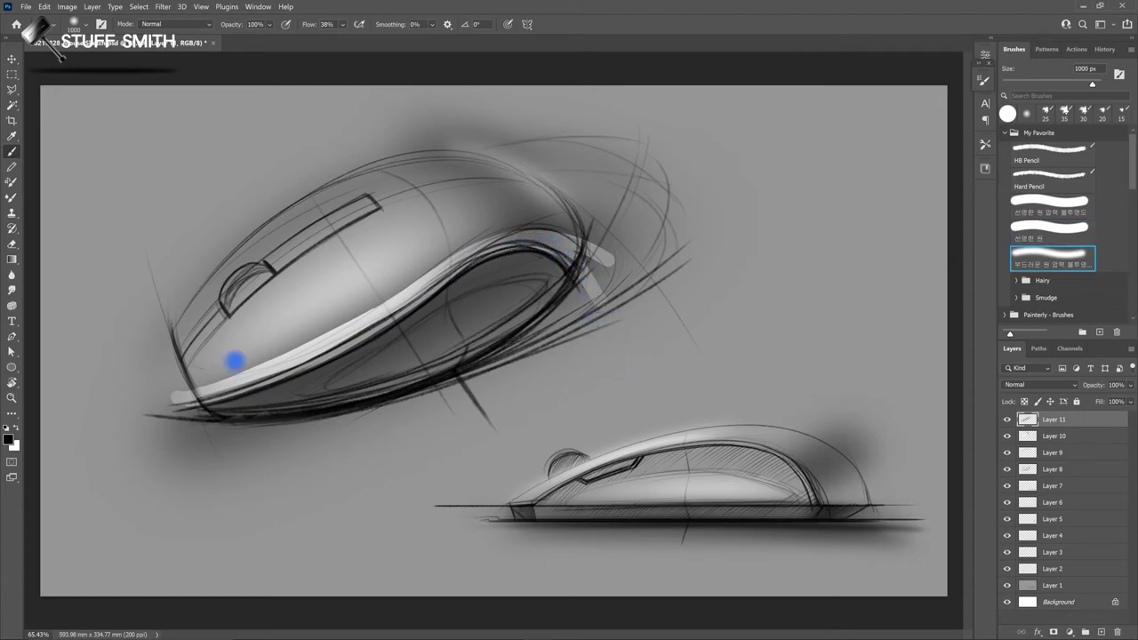
mouse_move(170, 394)
left_mouse_down()
mouse_move(363, 308)
mouse_move(127, 394)
left_mouse_up()
mouse_move(258, 234)
left_mouse_down()
mouse_move(460, 224)
mouse_move(375, 300)
mouse_move(551, 208)
mouse_move(420, 185)
left_mouse_up()
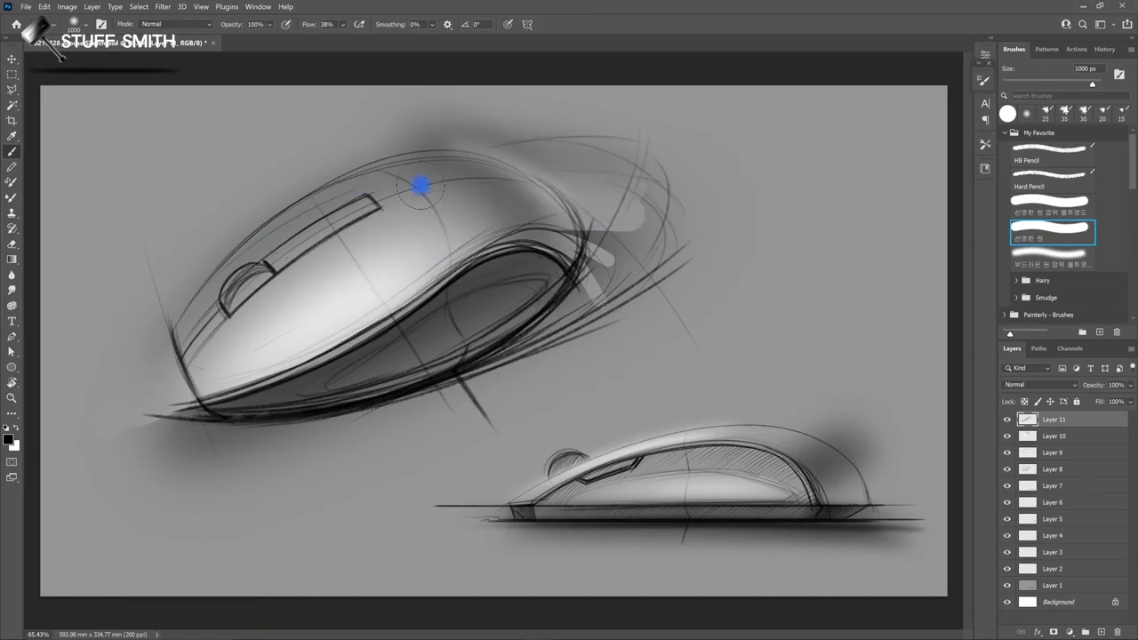
Step: Cover stray white marks right of the mouse, undo the extra stroke below it, and add Layer 12
left_click_drag(564, 136, 558, 233)
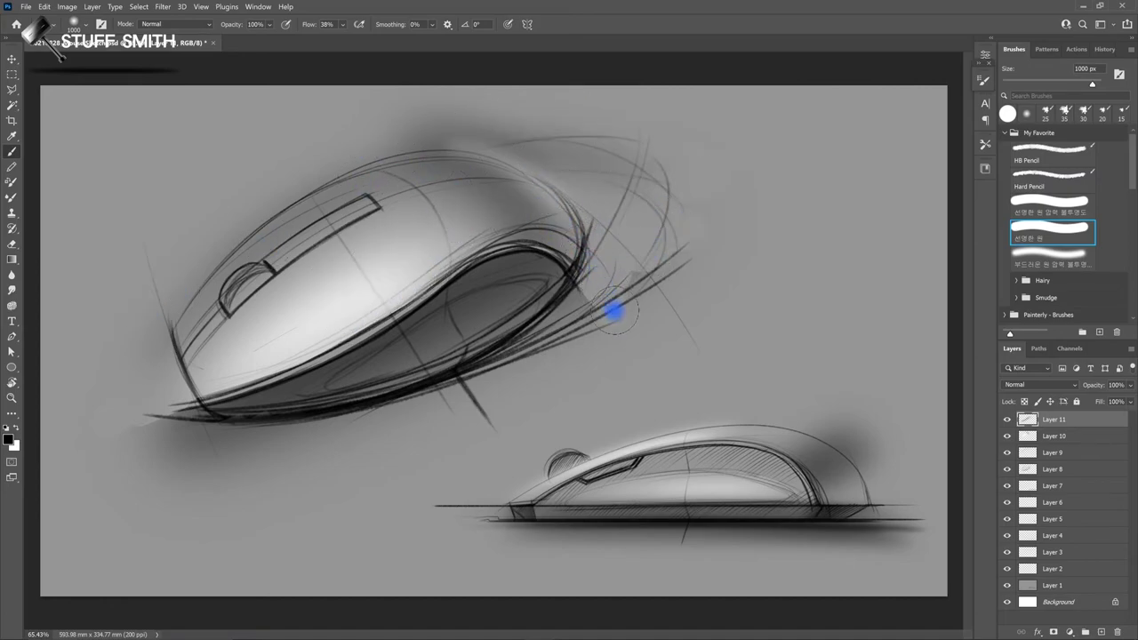
left_click_drag(623, 321, 514, 391)
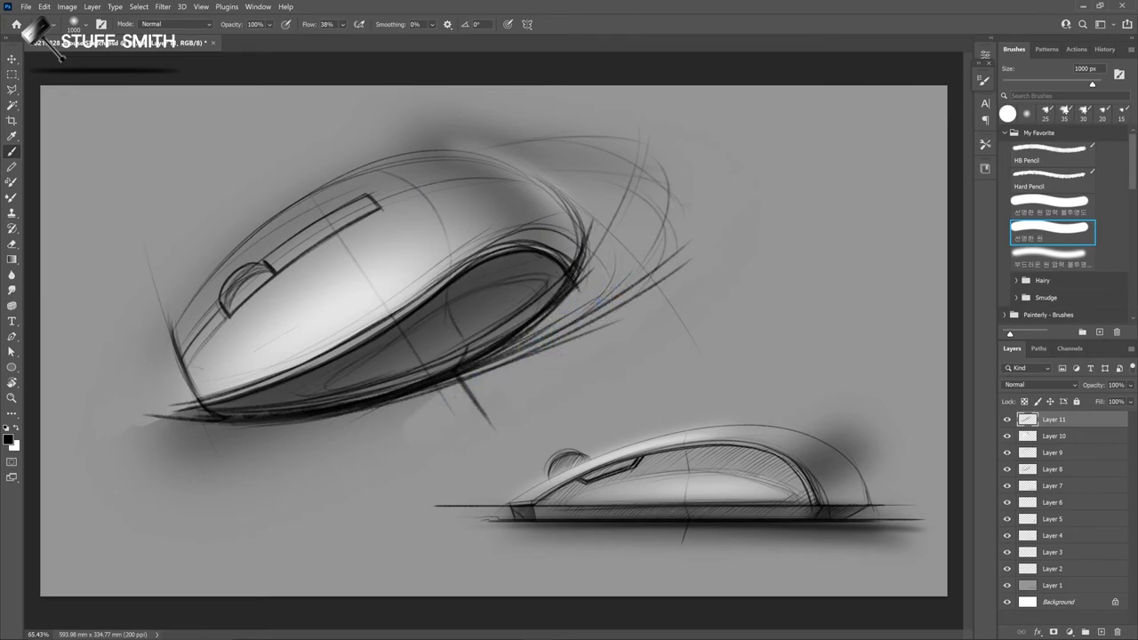
left_click_drag(383, 418, 160, 441)
key("ctrl+z")
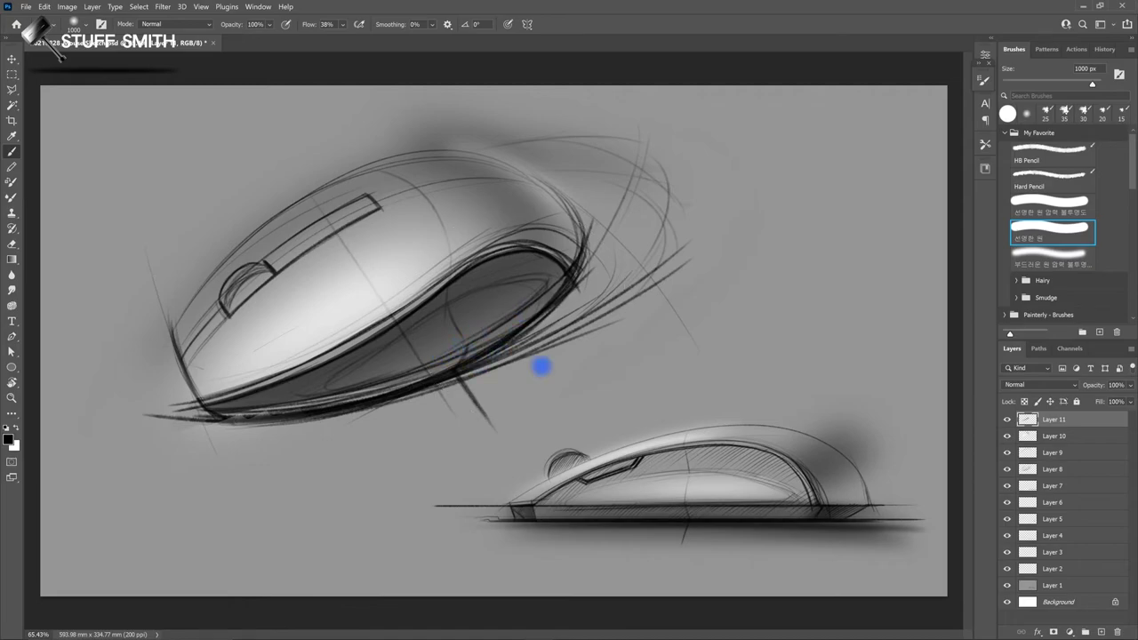
left_click(1101, 631)
key("period")
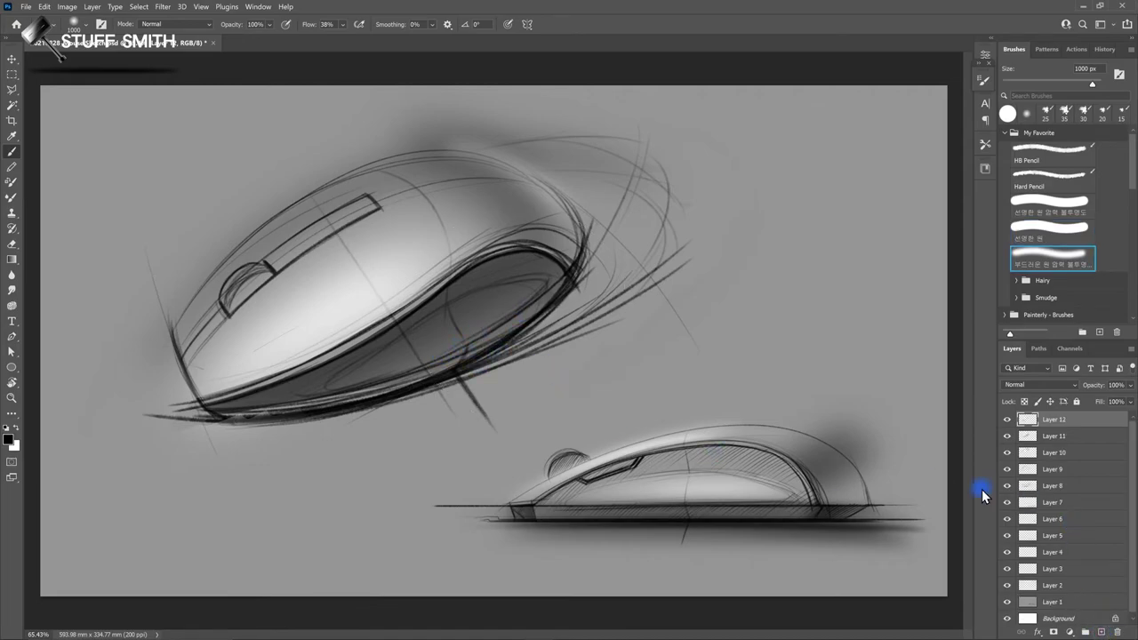
Step: Paint white over the upper mouse's underside with a 400 px soft brush
key("bracketleft")
key("bracketleft")
key("bracketleft")
left_click(16, 429)
left_click_drag(313, 399, 361, 391)
key("bracketleft")
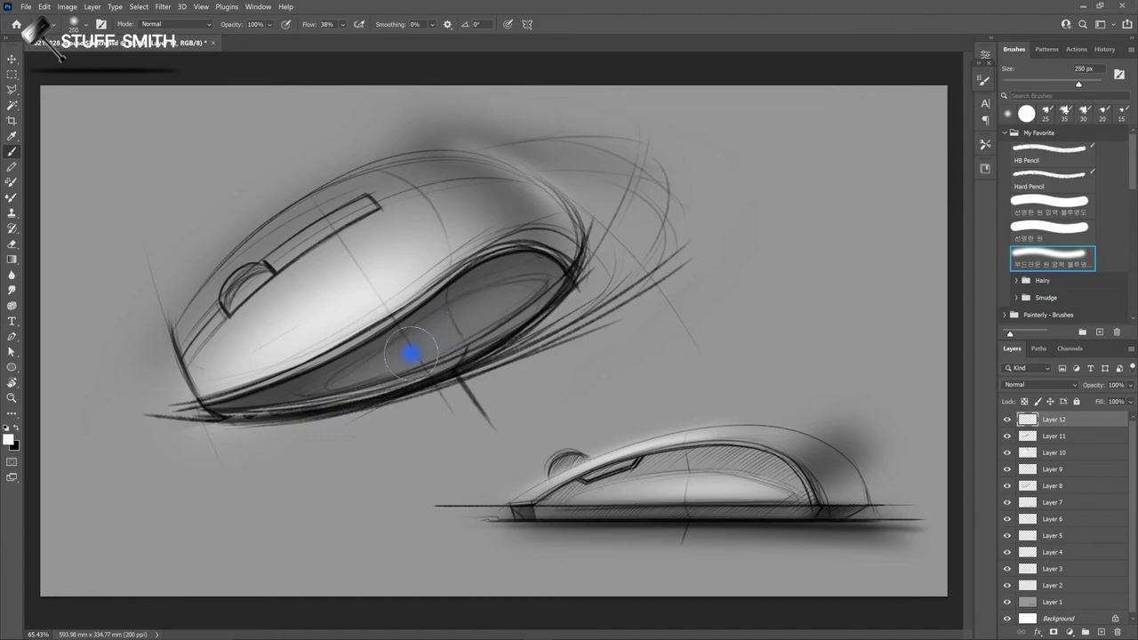
key("bracketleft")
key("bracketleft")
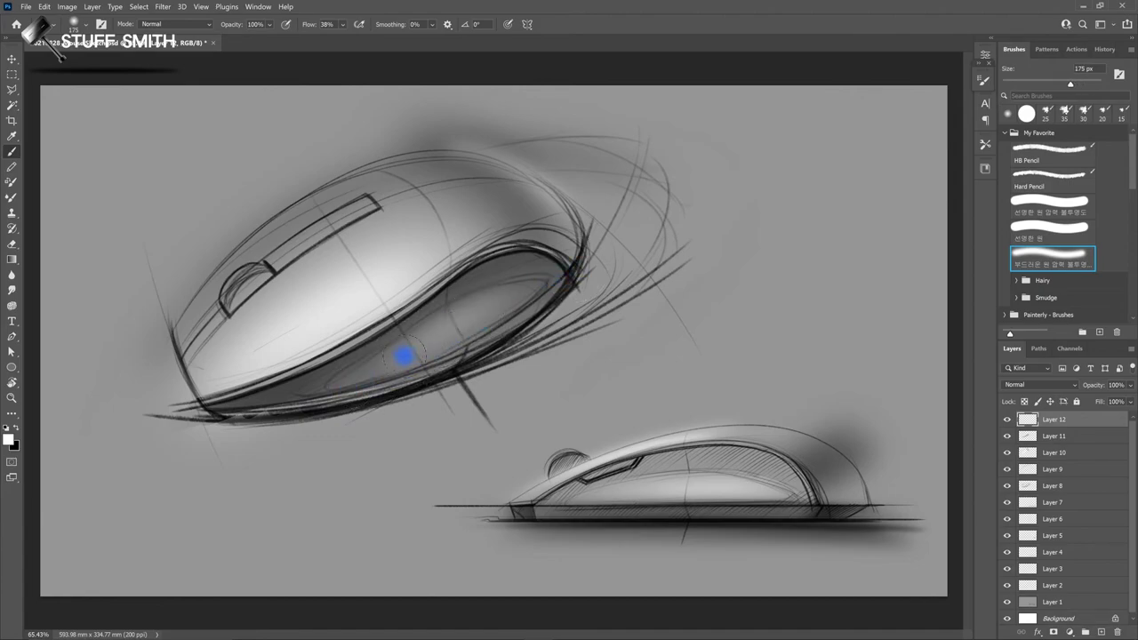
key("bracketright")
key("bracketleft")
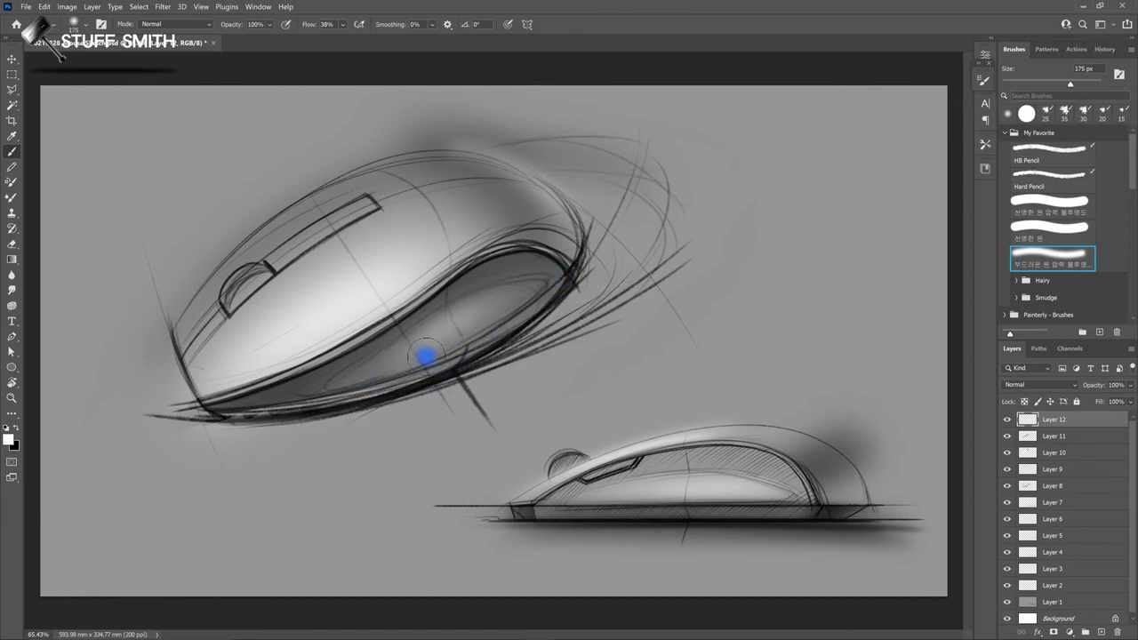
Step: Draw light and dark edge lines along the mouse body with an 80 px sharp round brush
key("bracketleft")
key("bracketleft")
key("bracketleft")
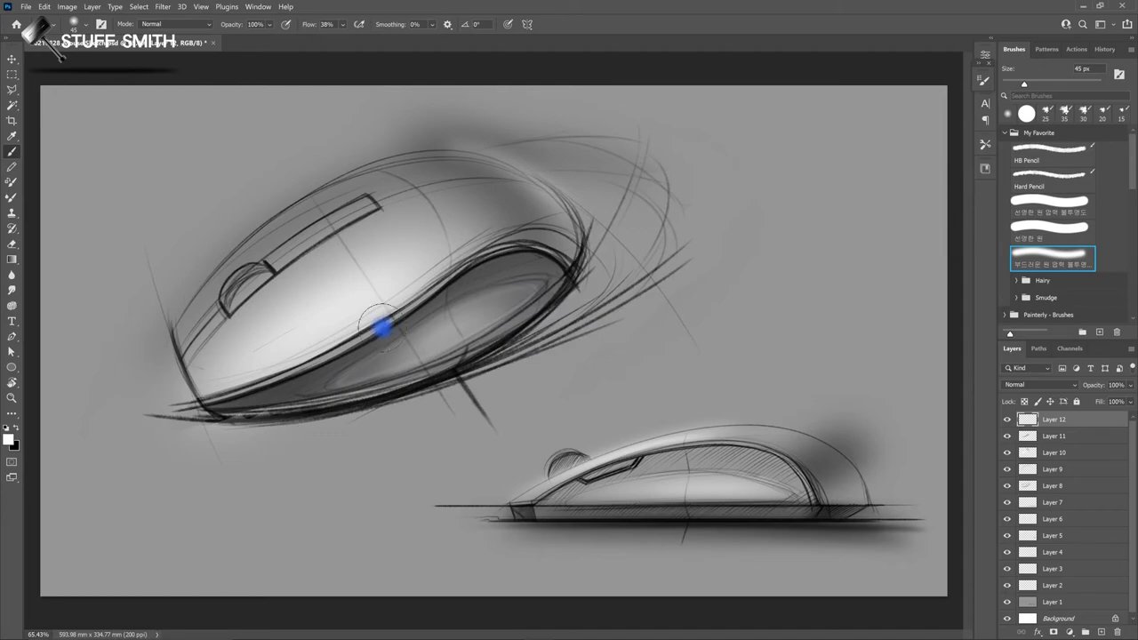
key("comma")
left_click_drag(296, 384, 472, 268)
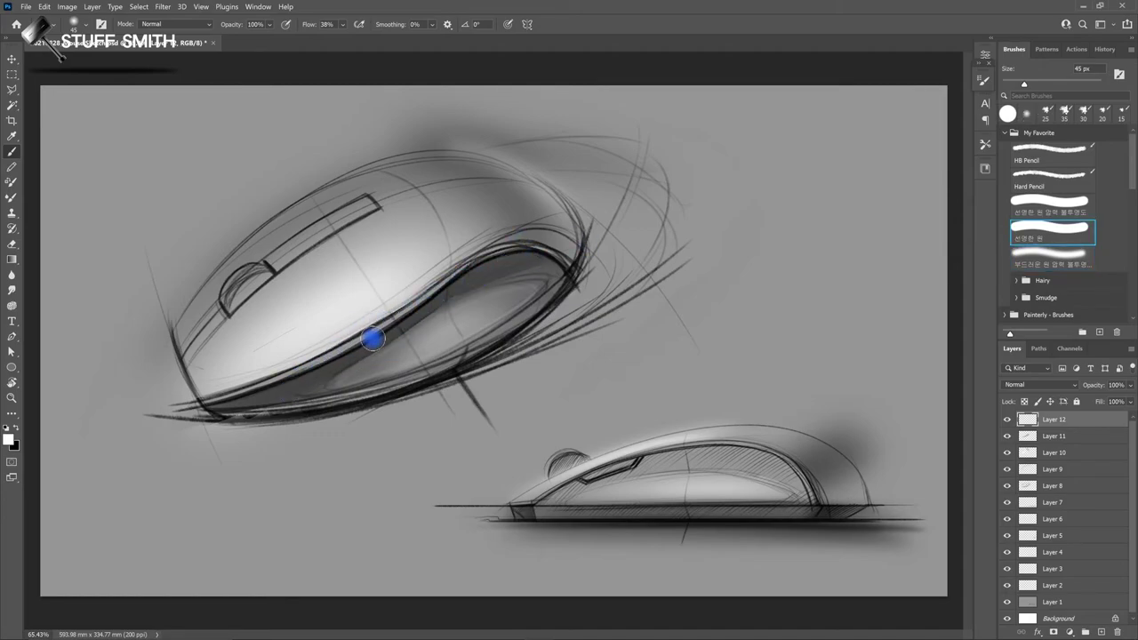
left_click_drag(406, 311, 542, 261)
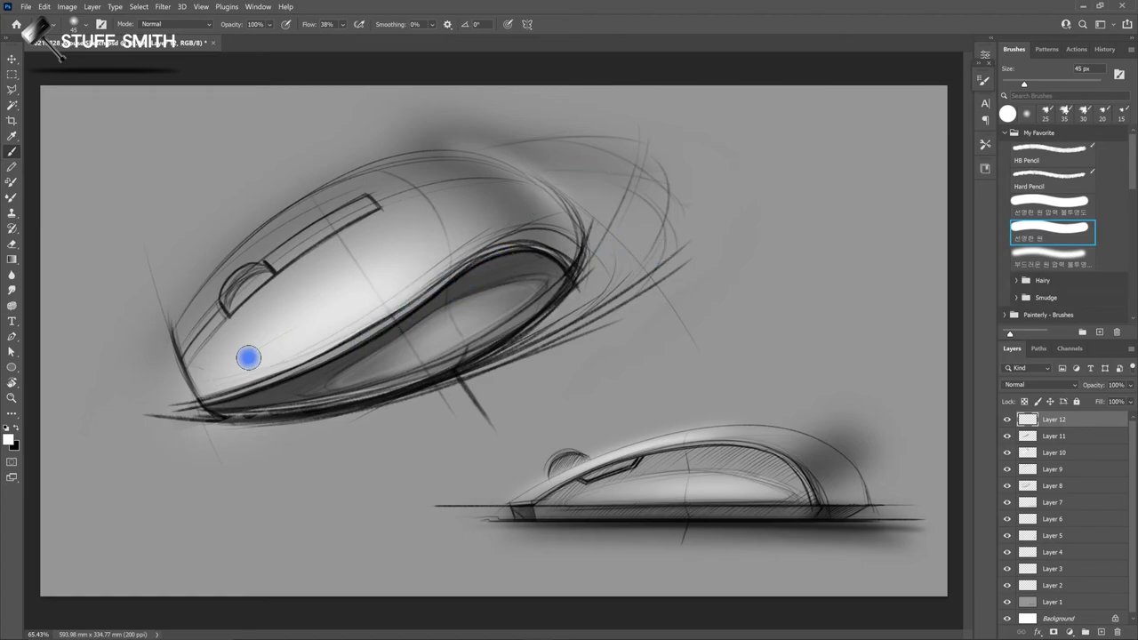
mouse_move(287, 399)
left_mouse_down()
mouse_move(474, 385)
mouse_move(470, 356)
left_mouse_up()
mouse_move(592, 288)
left_mouse_down()
mouse_move(399, 399)
mouse_move(255, 412)
mouse_move(191, 440)
left_mouse_up()
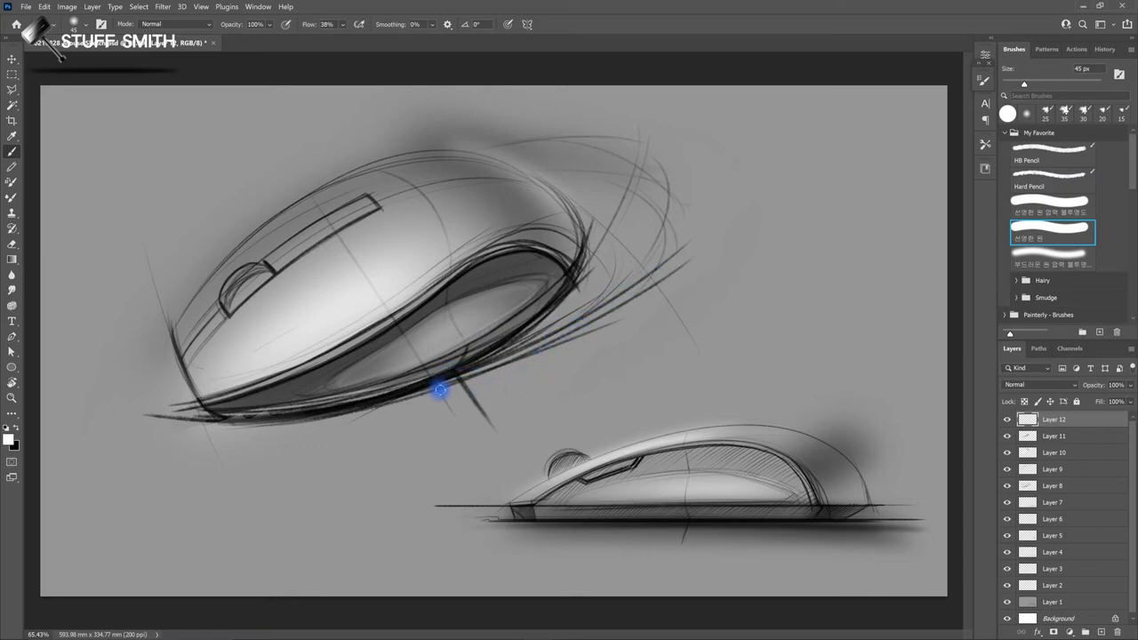
Step: On a new Layer 13, paint a black shading stroke along the mouse's underside
left_click(1103, 632)
key("period")
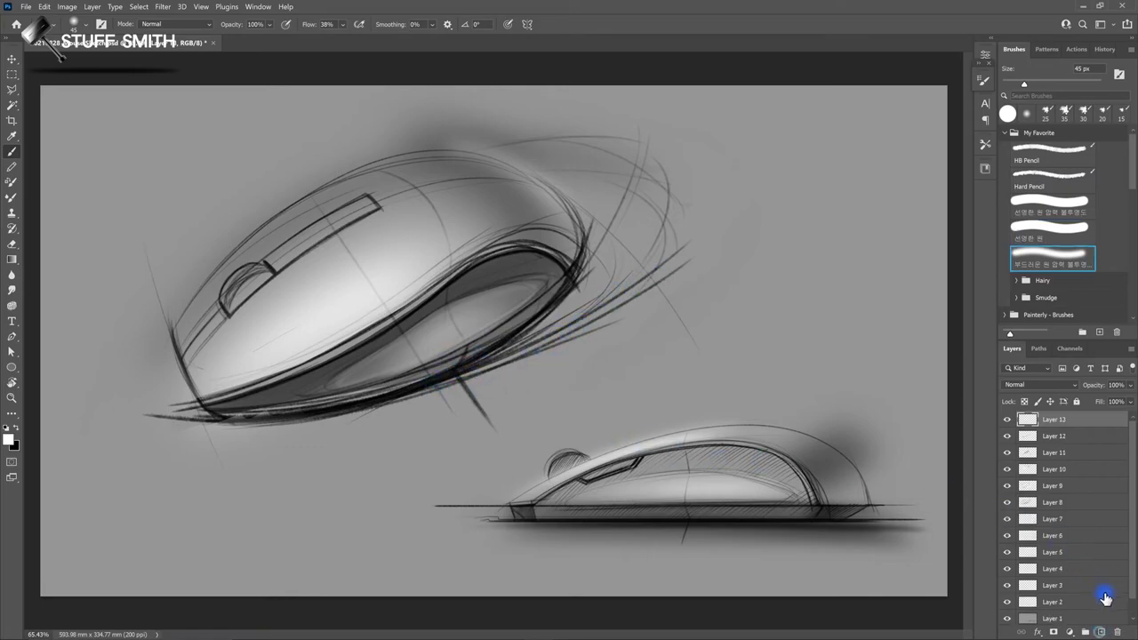
left_click(12, 428)
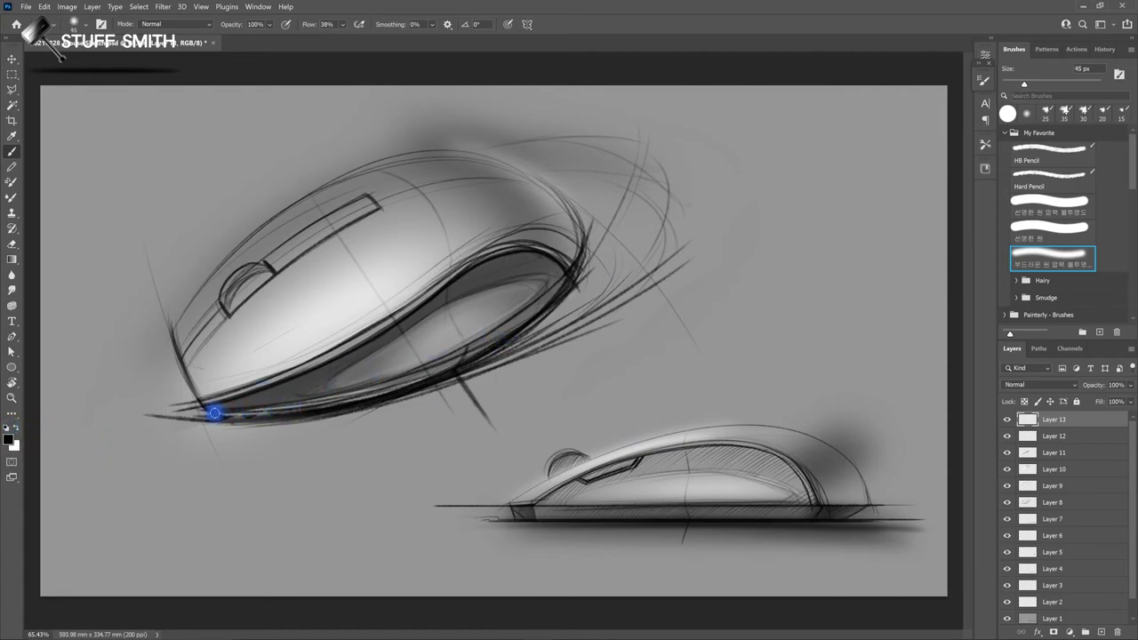
mouse_move(253, 410)
left_mouse_down()
mouse_move(394, 376)
mouse_move(511, 318)
mouse_move(607, 240)
left_mouse_up()
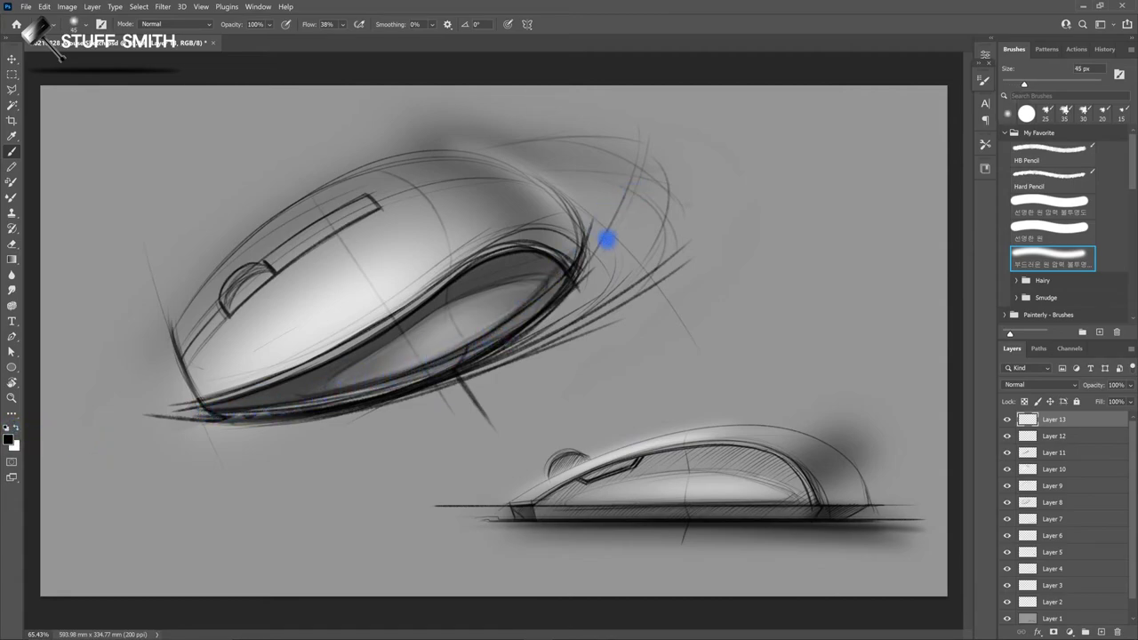
key("ctrl+z")
mouse_move(201, 410)
left_mouse_down()
mouse_move(326, 399)
mouse_move(451, 357)
mouse_move(542, 300)
mouse_move(576, 211)
left_mouse_up()
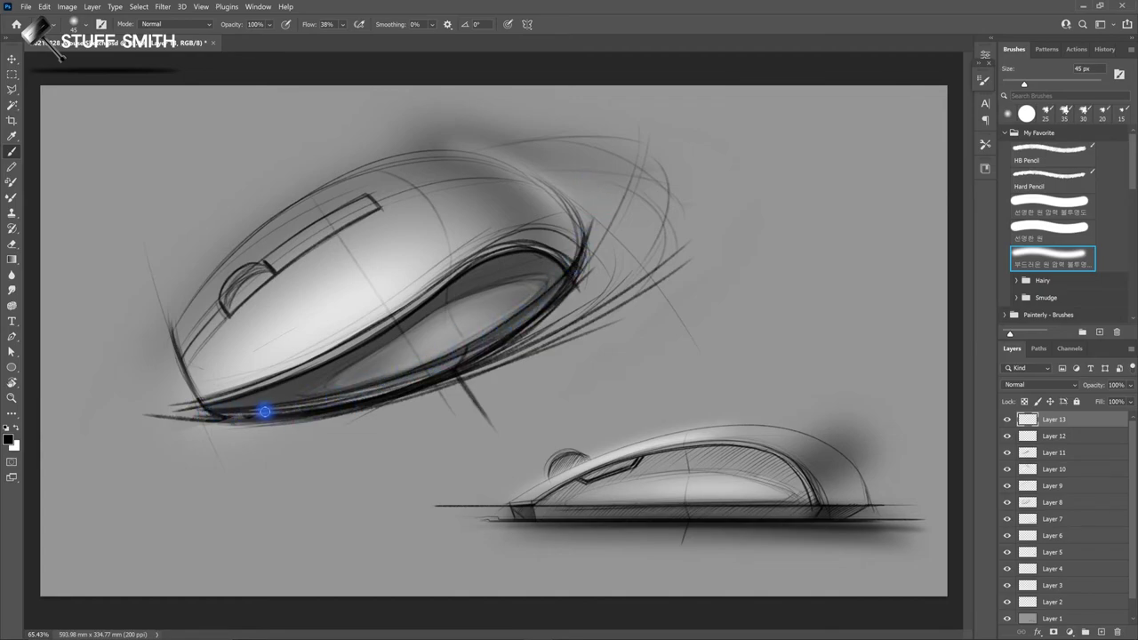
Step: Thicken the dark underside shading band with 80–90 px strokes
key("bracketright")
key("bracketright")
key("bracketright")
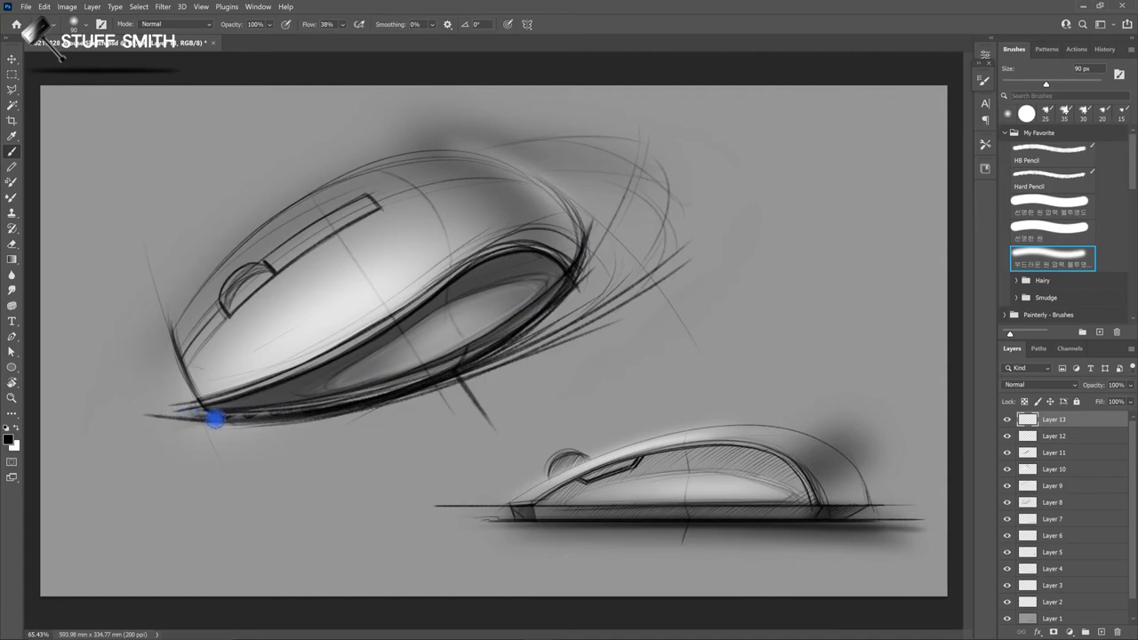
mouse_move(321, 406)
left_mouse_down()
mouse_move(455, 364)
mouse_move(590, 241)
mouse_move(619, 158)
left_mouse_up()
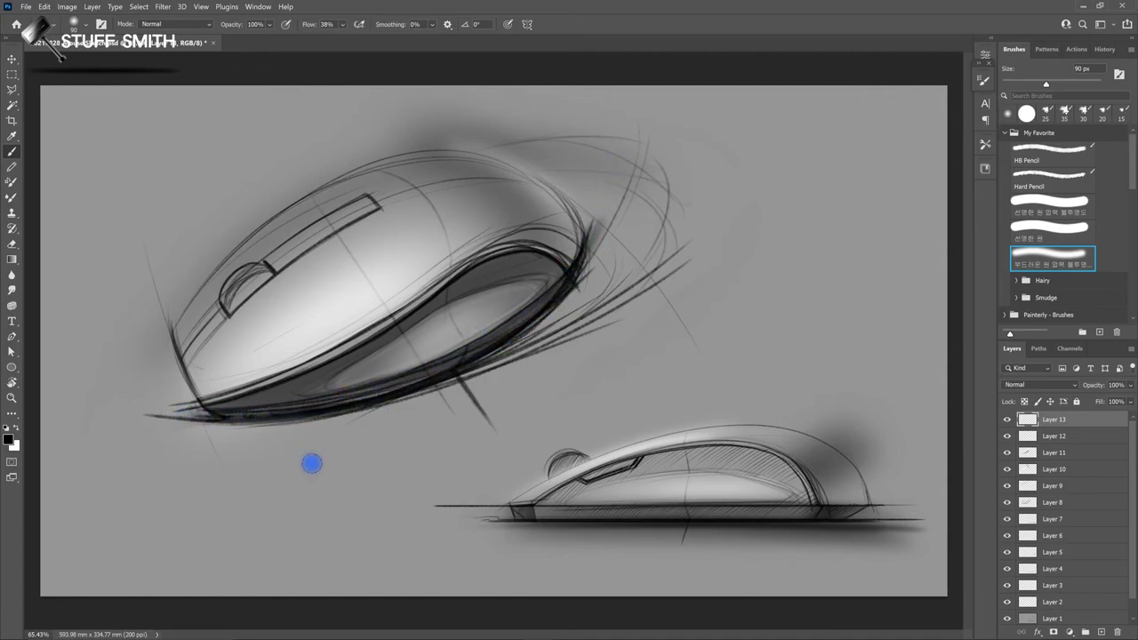
key("bracketleft")
key("bracketleft")
mouse_move(213, 409)
left_mouse_down()
mouse_move(363, 383)
mouse_move(471, 338)
mouse_move(547, 287)
left_mouse_up()
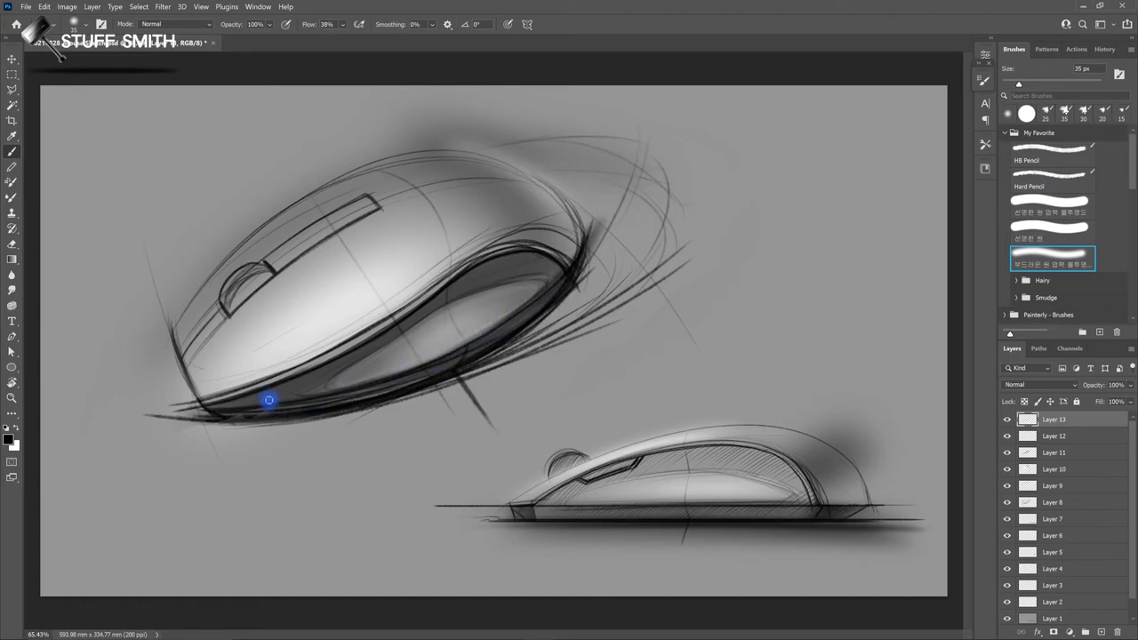
mouse_move(292, 399)
left_mouse_down()
mouse_move(409, 369)
mouse_move(521, 311)
left_mouse_up()
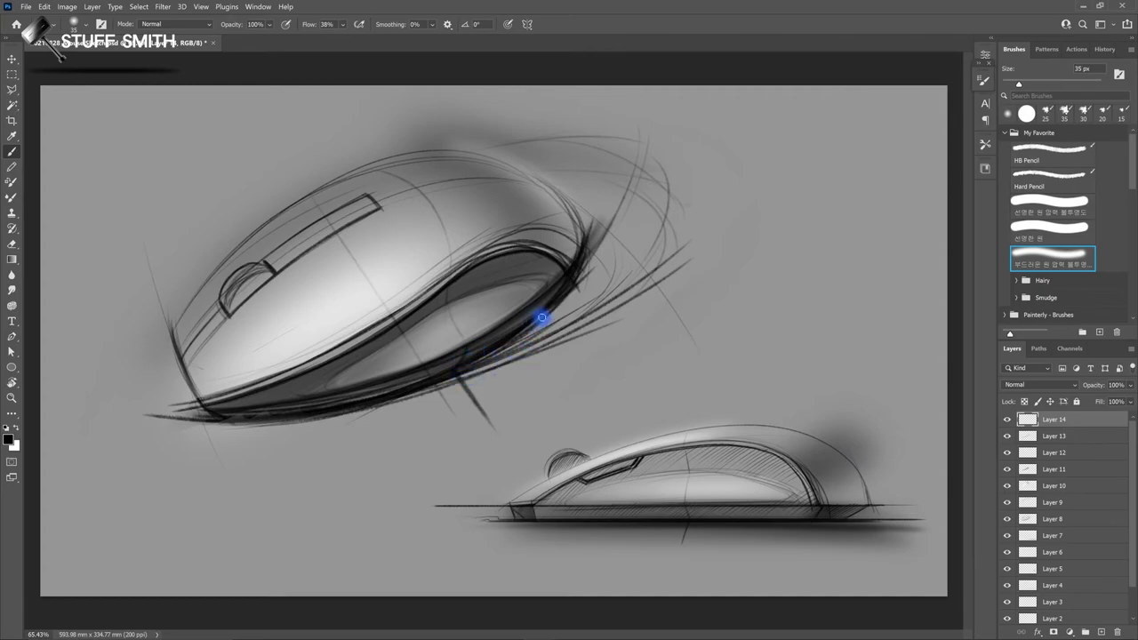
Step: Paint soft dark shadows on the mouse's right side and underside at 250–500 px
key("bracketright")
key("bracketright")
key("bracketright")
key("bracketright")
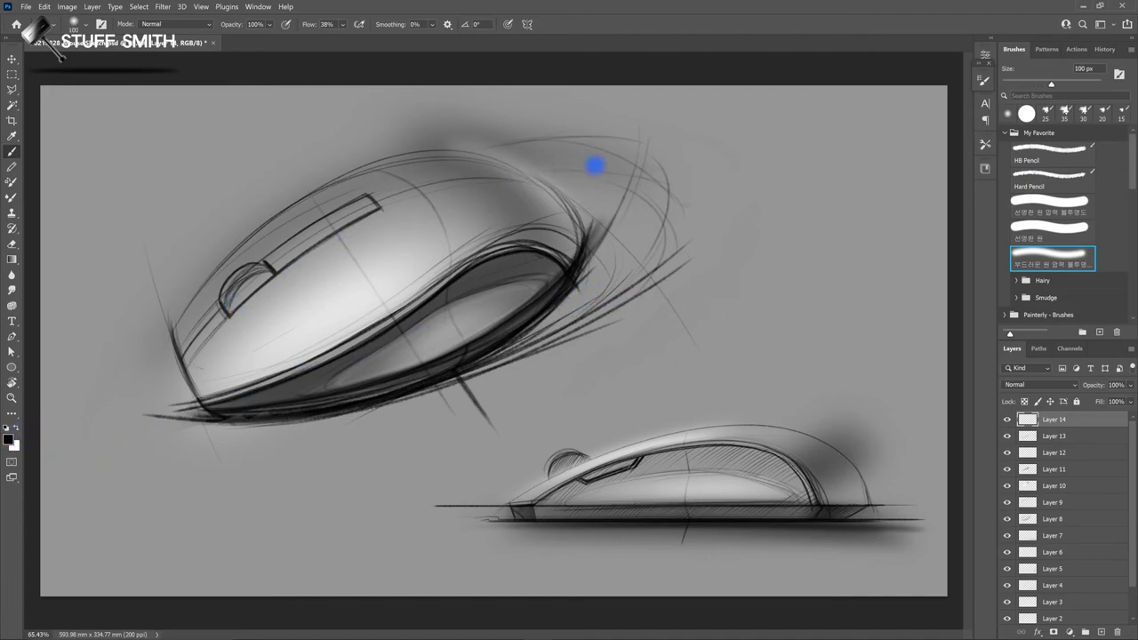
key("bracketright")
key("bracketright")
key("bracketright")
key("bracketright")
key("bracketright")
key("bracketright")
mouse_move(481, 175)
left_mouse_down()
mouse_move(615, 190)
mouse_move(614, 246)
mouse_move(585, 297)
mouse_move(501, 338)
mouse_move(259, 406)
mouse_move(472, 363)
mouse_move(729, 255)
left_mouse_up()
key("bracketleft")
key("bracketleft")
key("bracketleft")
key("bracketright")
key("bracketright")
left_click_drag(394, 364, 669, 262)
Step: Highlight the mouse's right side, lower edge and middle, then add Layer 15
key("comma")
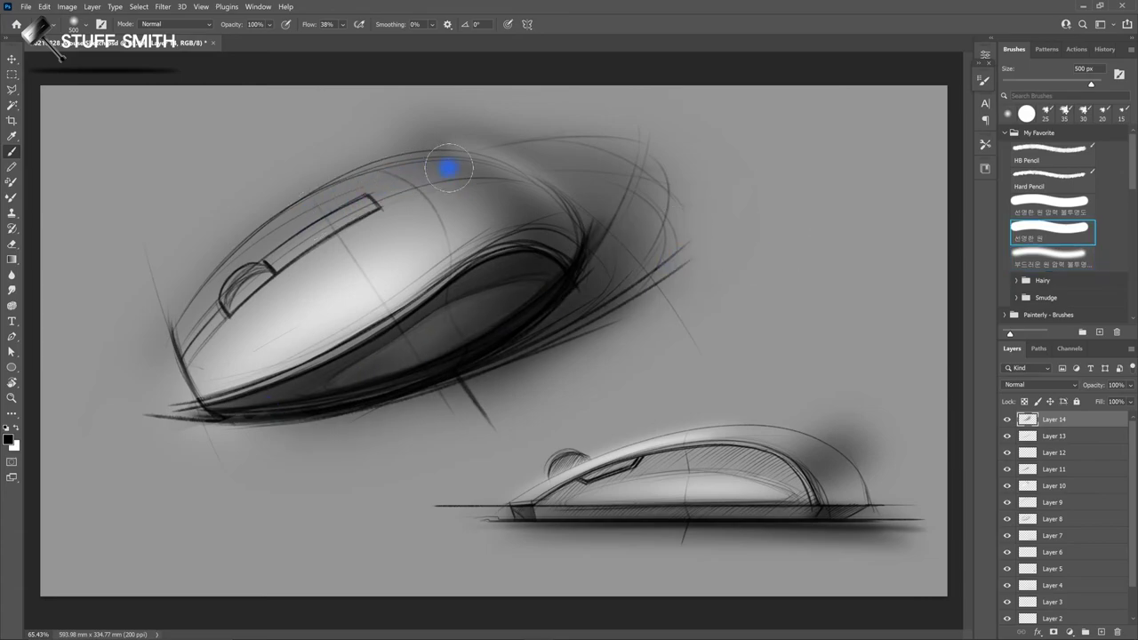
mouse_move(501, 179)
left_mouse_down()
mouse_move(541, 198)
mouse_move(554, 234)
mouse_move(508, 285)
left_mouse_up()
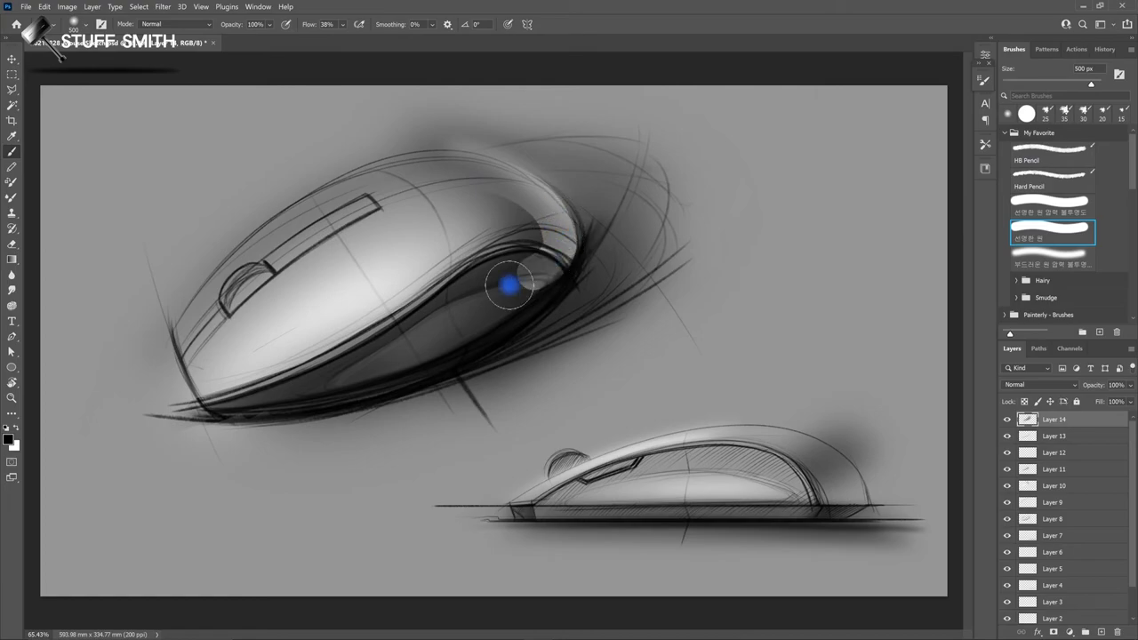
mouse_move(551, 209)
left_mouse_down()
mouse_move(554, 261)
mouse_move(533, 300)
mouse_move(311, 365)
left_mouse_up()
mouse_move(525, 246)
left_mouse_down()
mouse_move(483, 287)
mouse_move(508, 234)
mouse_move(368, 330)
left_mouse_up()
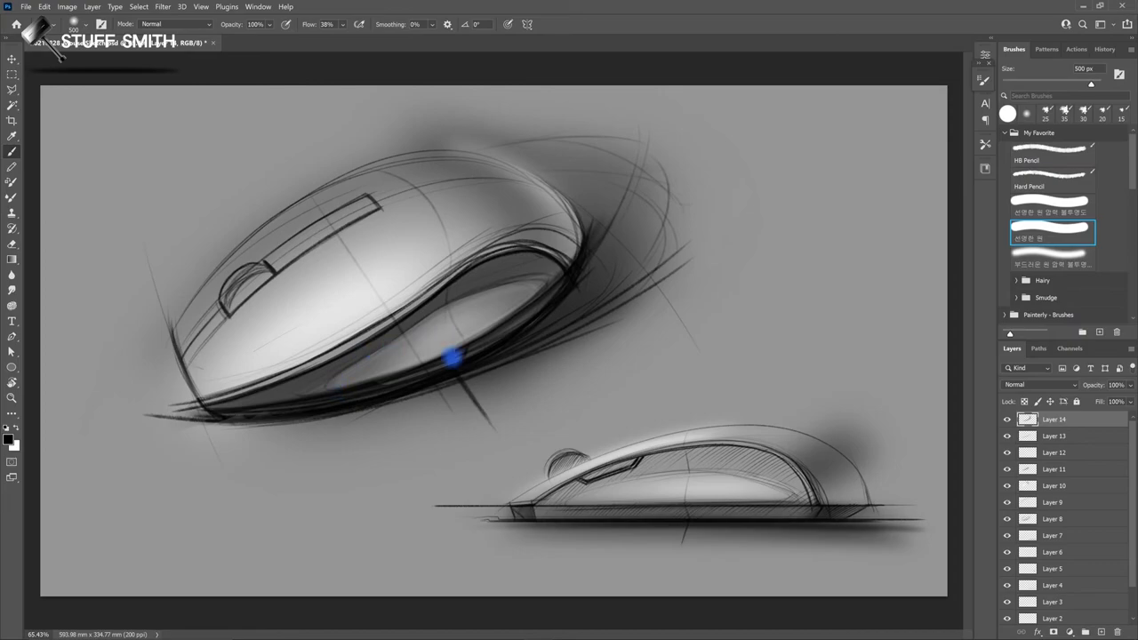
left_click(1102, 633)
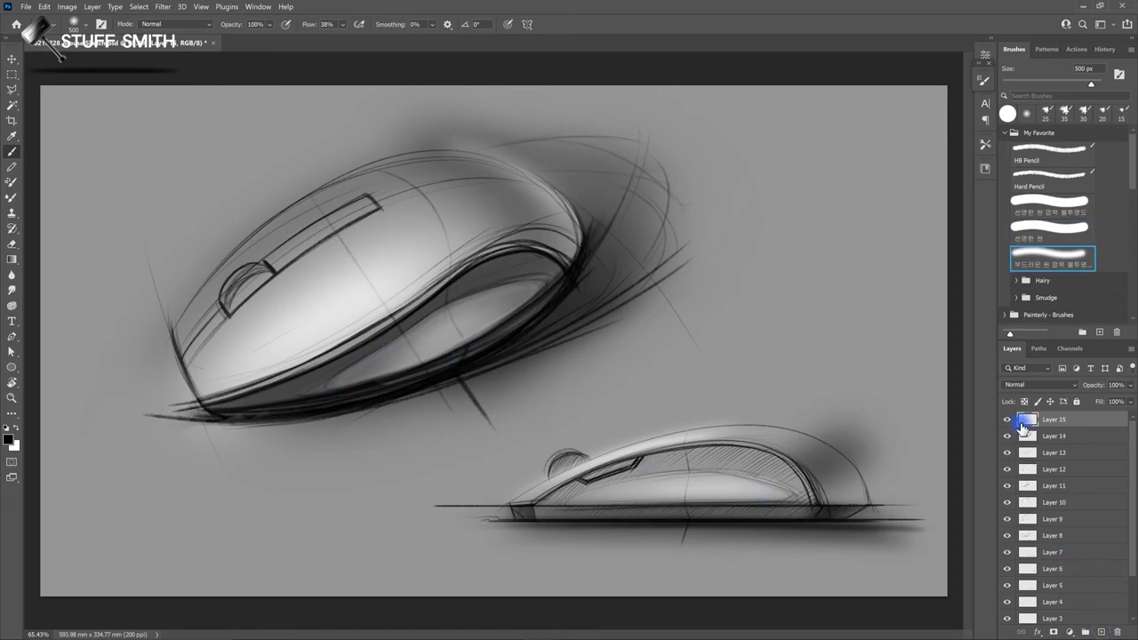
Step: On a new layer, darken the scroll-wheel slot with a soft brush
left_click(1064, 181)
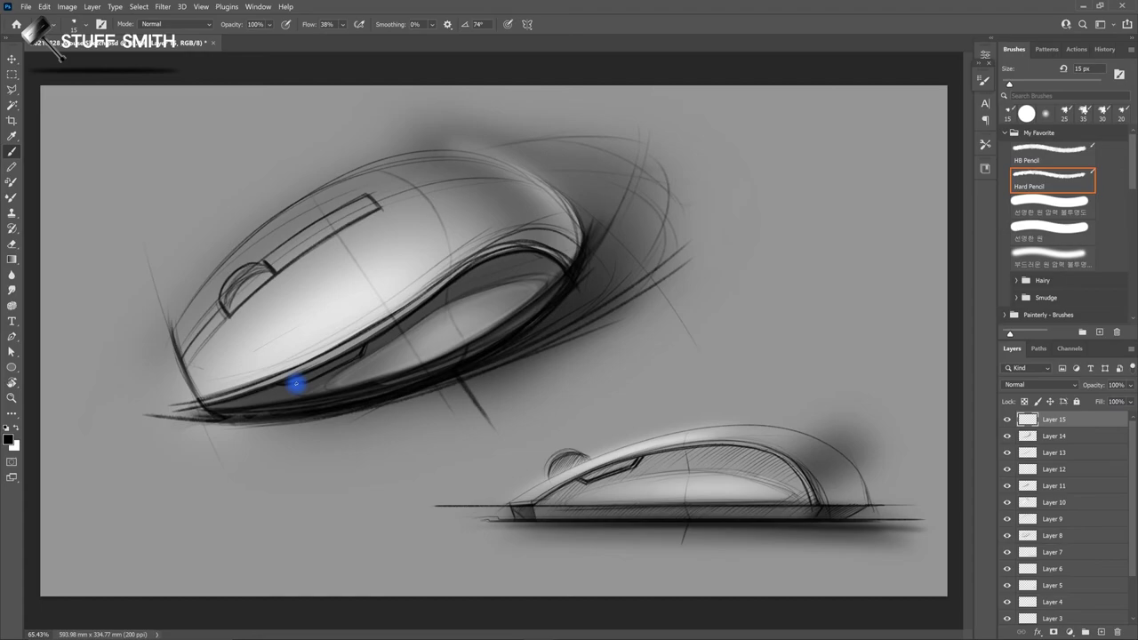
left_click(1103, 634)
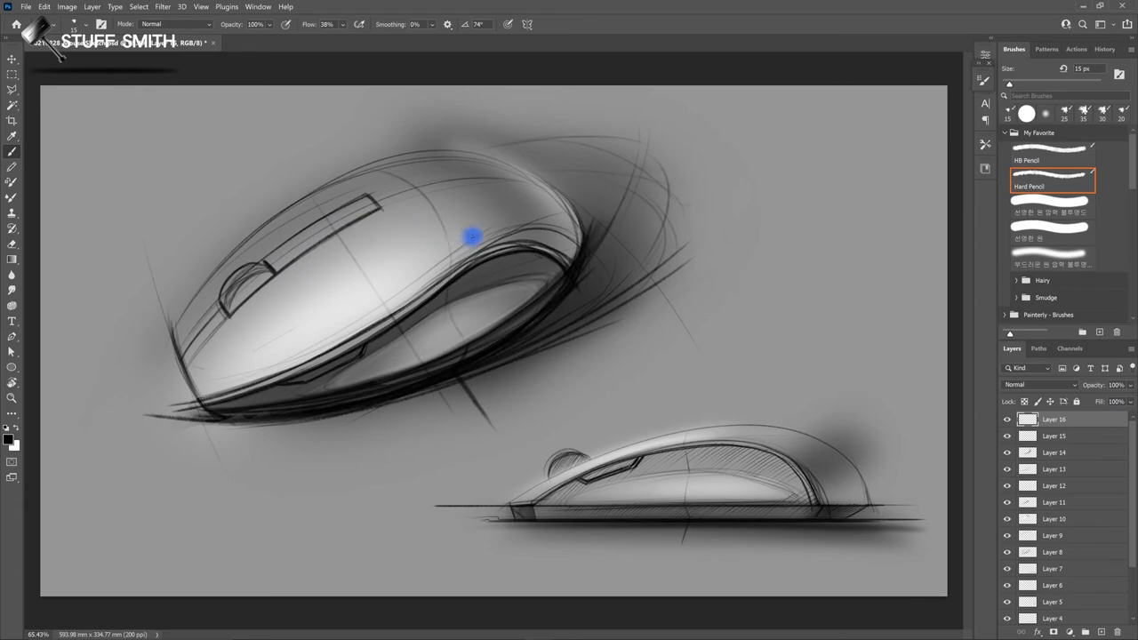
left_click(1058, 259)
key("bracketright")
key("bracketright")
key("bracketright")
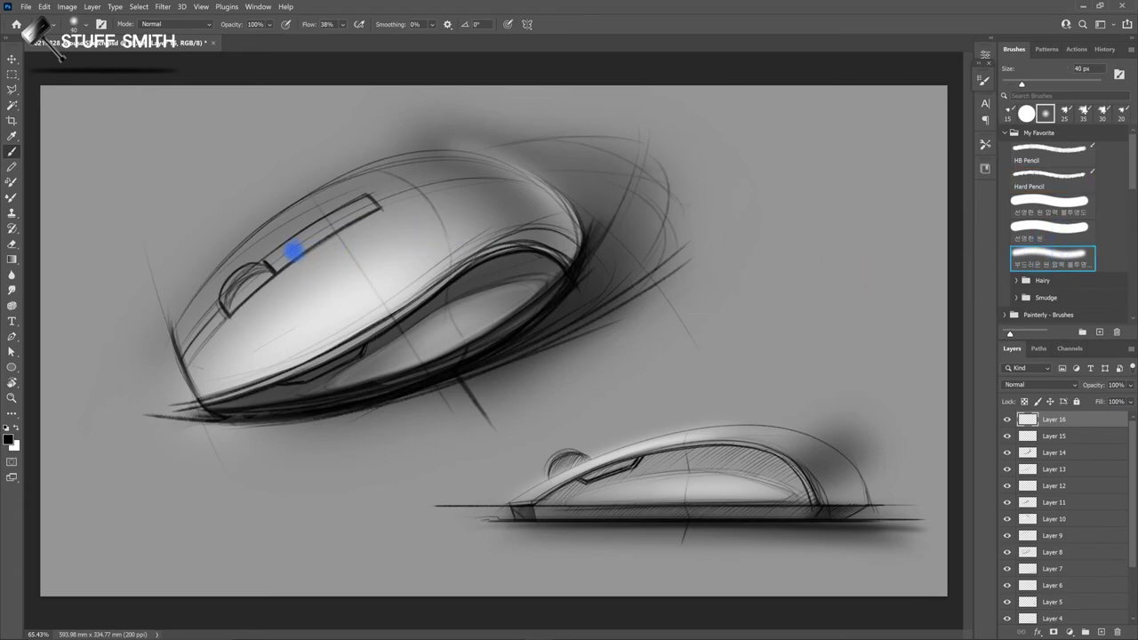
mouse_move(273, 263)
left_mouse_down()
mouse_move(343, 210)
mouse_move(261, 280)
mouse_move(348, 213)
left_mouse_up()
Step: Brush light highlights across the large mouse's top and add Layer 17
key("bracketright")
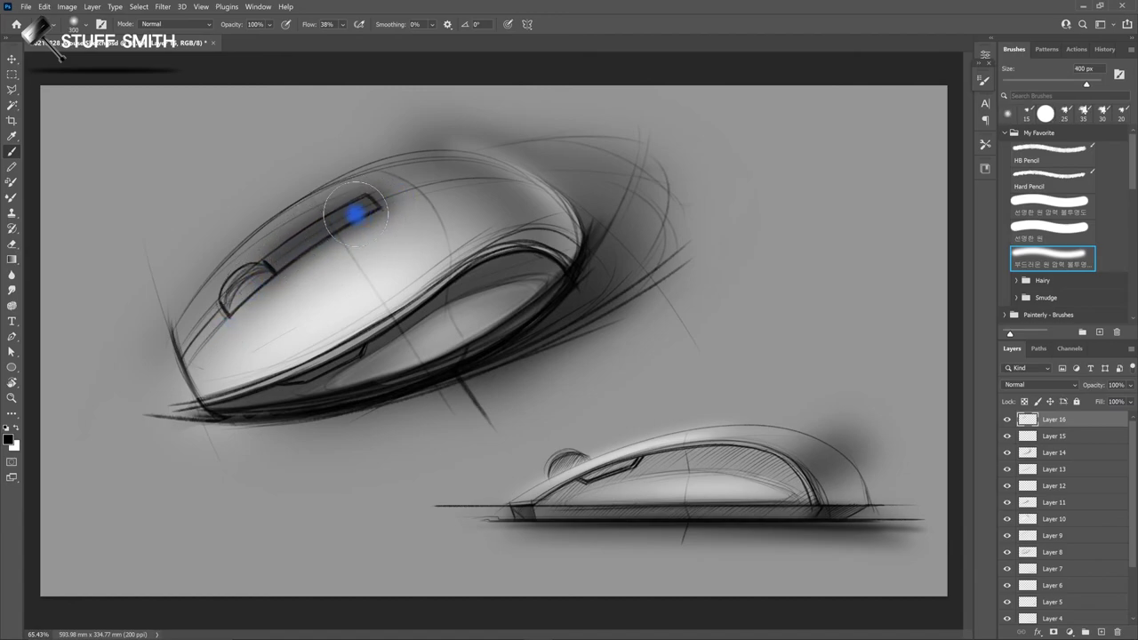
key("bracketright")
key("bracketright")
key("bracketright")
key("bracketright")
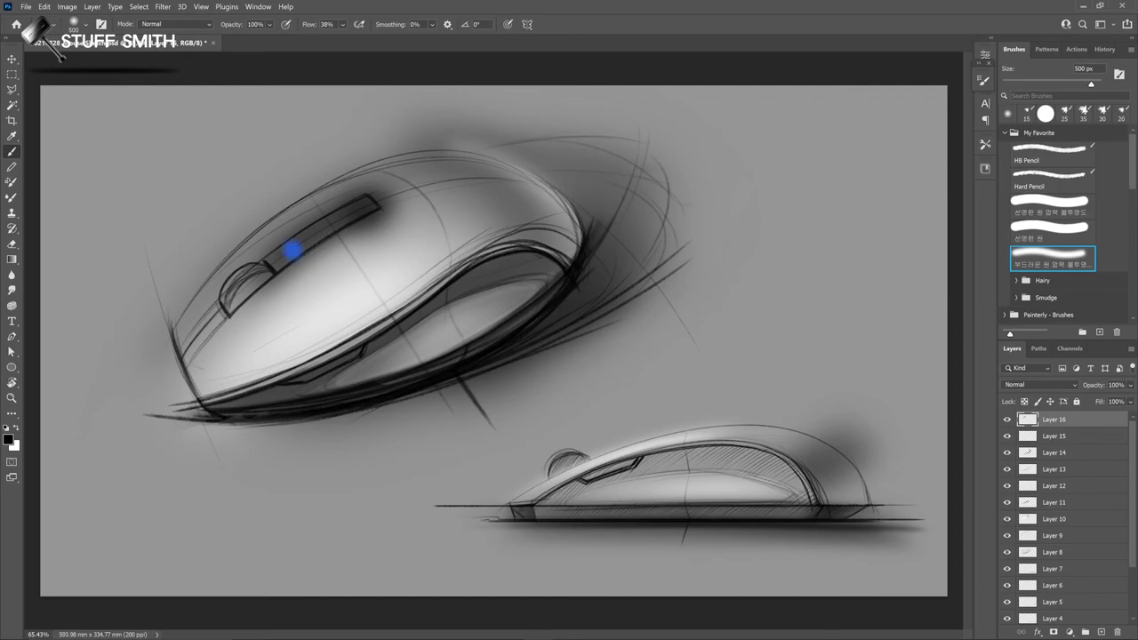
key("bracketleft")
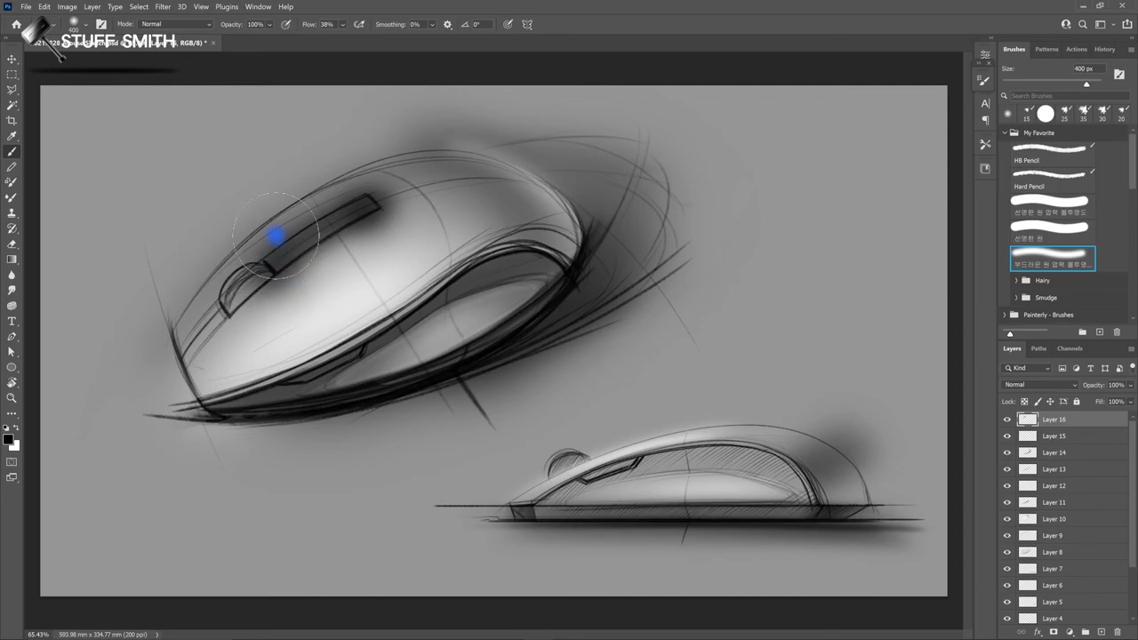
key("comma")
left_click_drag(258, 308, 403, 207)
left_click_drag(252, 316, 394, 211)
mouse_move(526, 178)
left_mouse_down()
mouse_move(257, 246)
mouse_move(381, 178)
left_mouse_up()
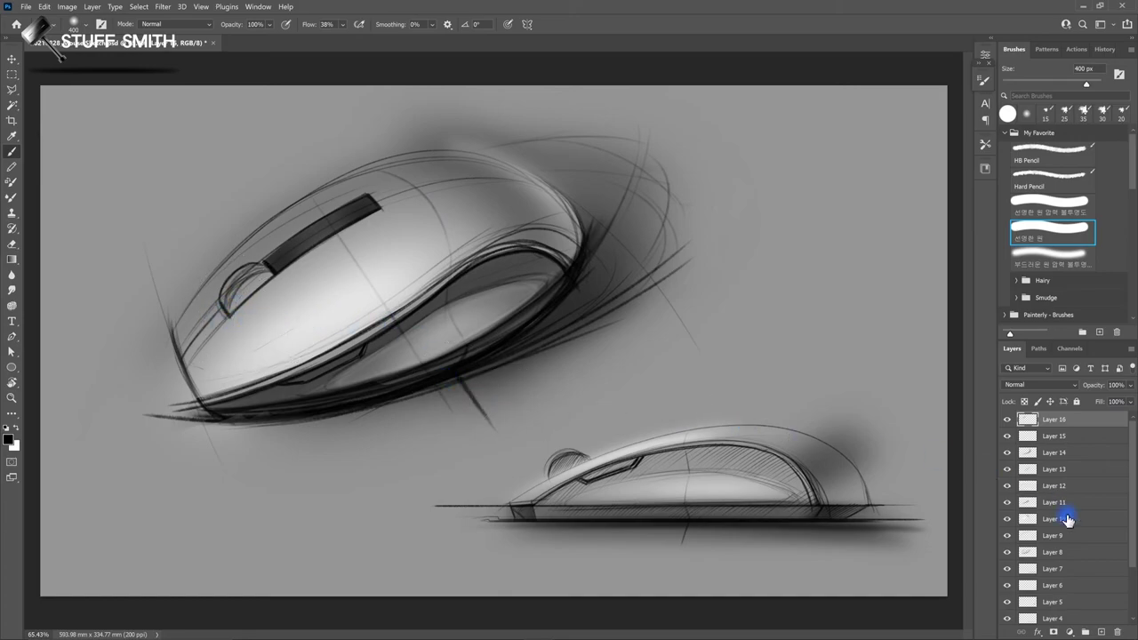
left_click(1101, 631)
Step: Darken the side-button outline with a smaller soft brush, then add Layer 18
key("period")
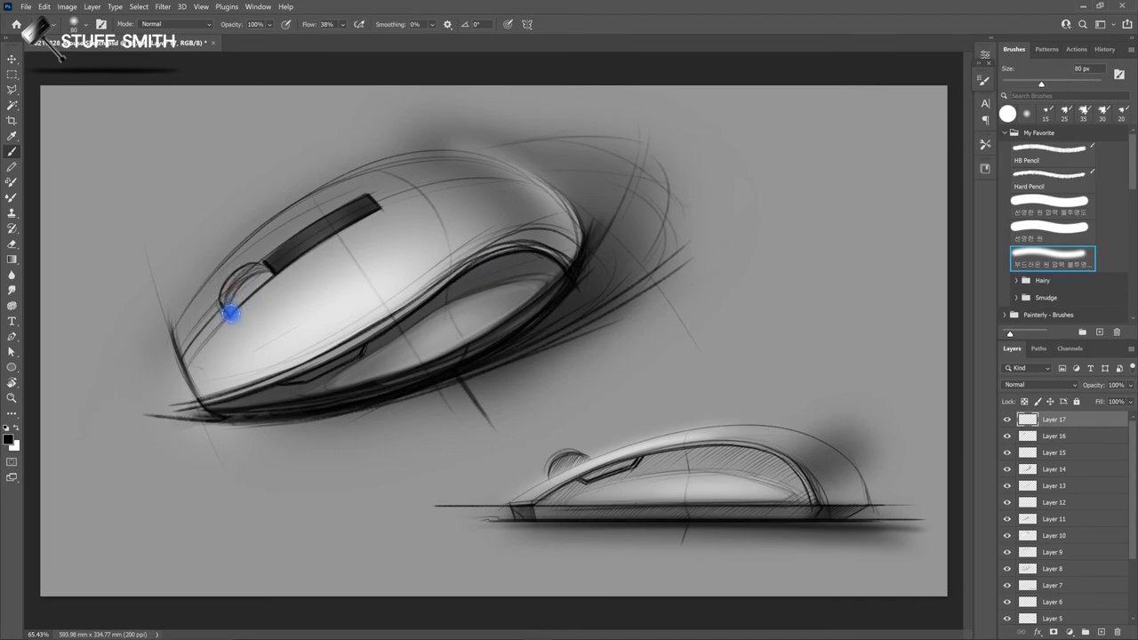
key("bracketleft")
key("bracketleft")
mouse_move(233, 300)
left_mouse_down()
mouse_move(249, 282)
mouse_move(234, 317)
mouse_move(267, 297)
mouse_move(241, 262)
mouse_move(259, 262)
mouse_move(264, 294)
mouse_move(246, 299)
left_mouse_up()
key("bracketright")
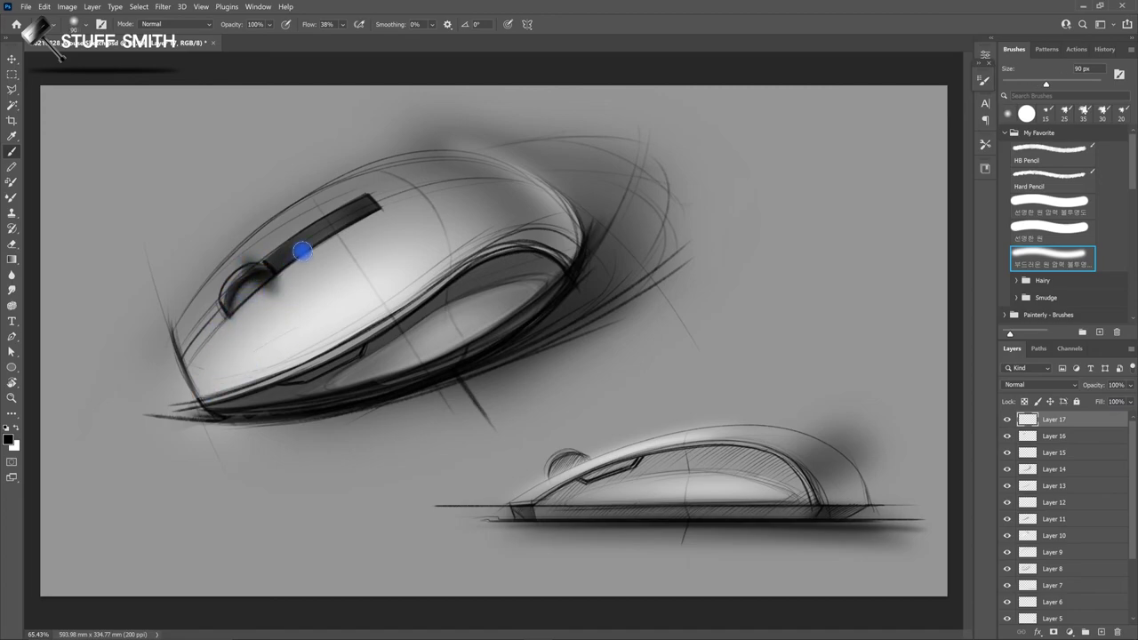
key("comma")
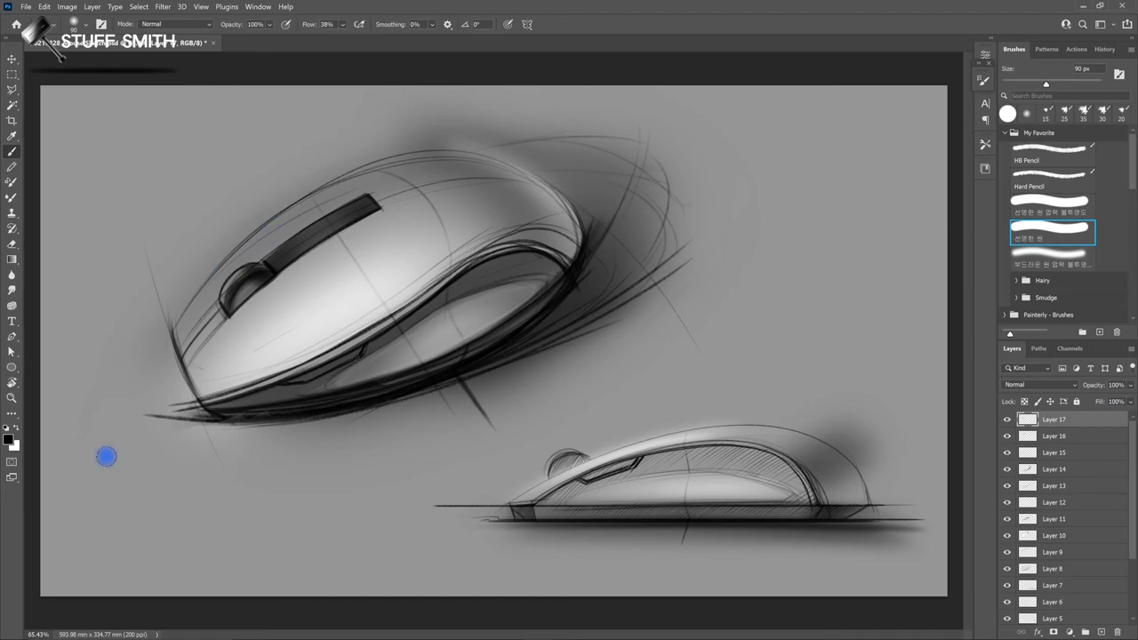
left_click(1103, 633)
key("period")
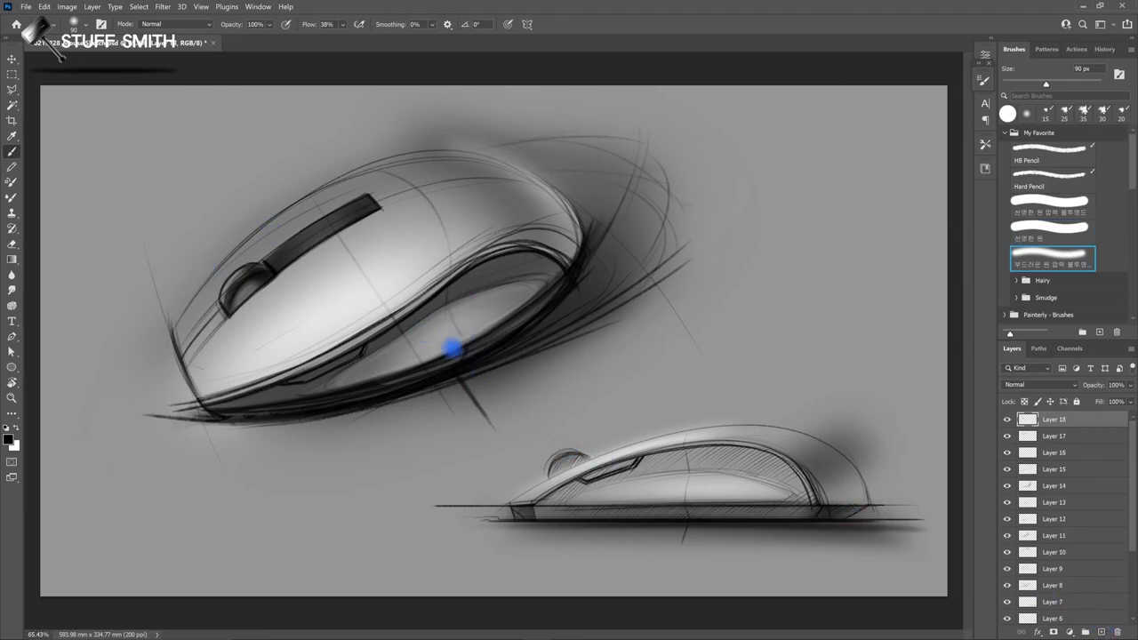
Step: Paint bright blue accent marks on the zoomed-in scroll strip with a 20 px soft brush
left_click(9, 441)
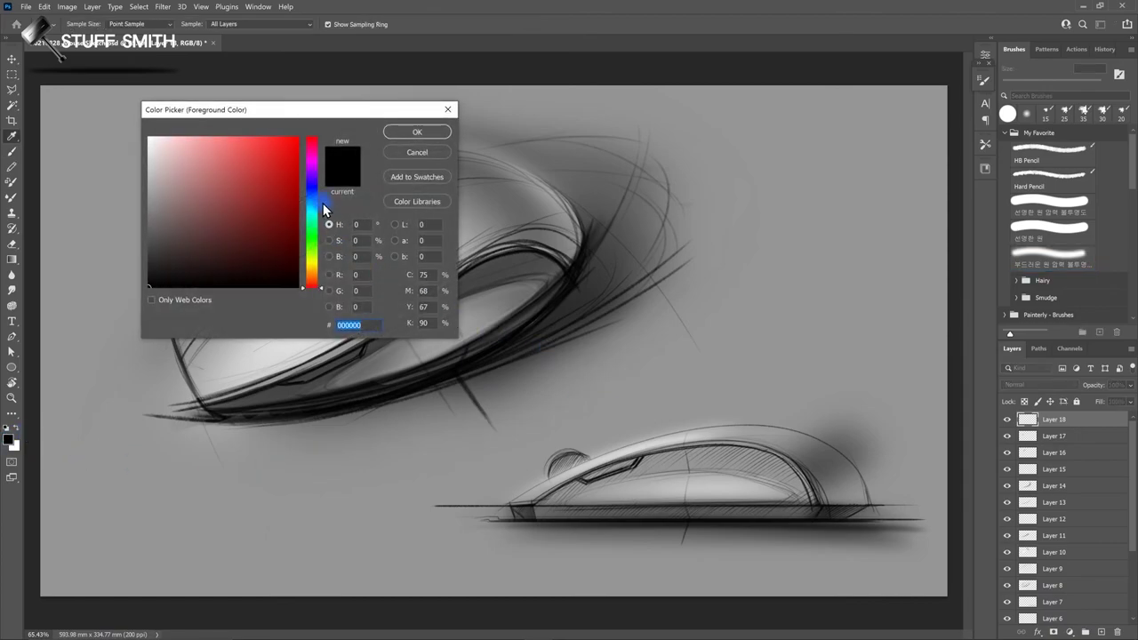
left_click(313, 193)
left_click_drag(313, 194, 298, 138)
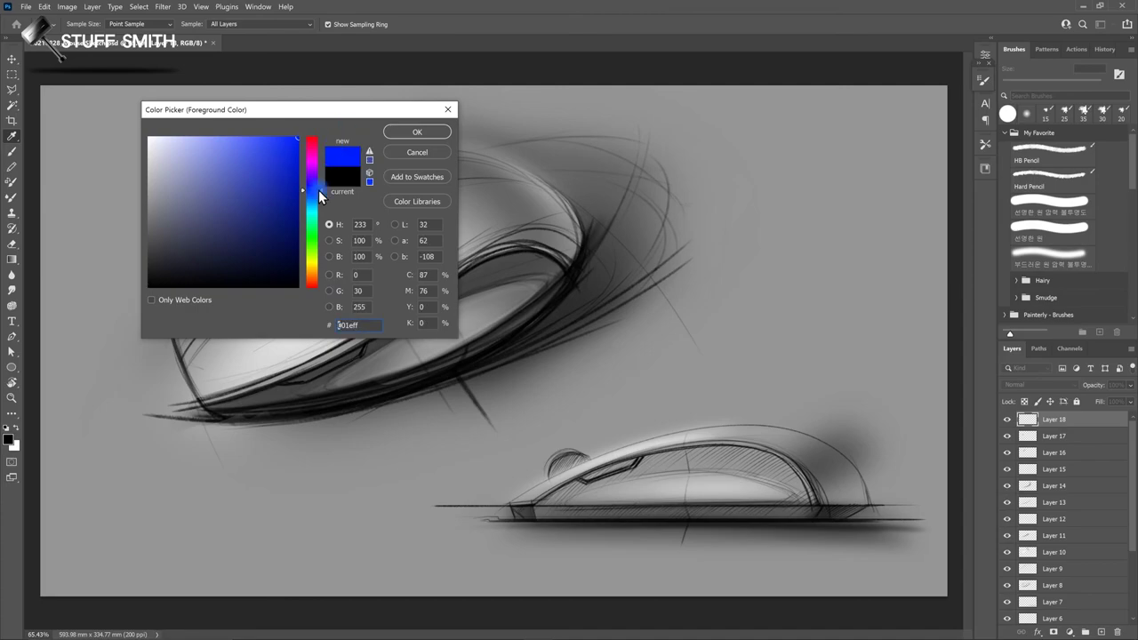
left_click(313, 196)
left_click(418, 133)
key("b")
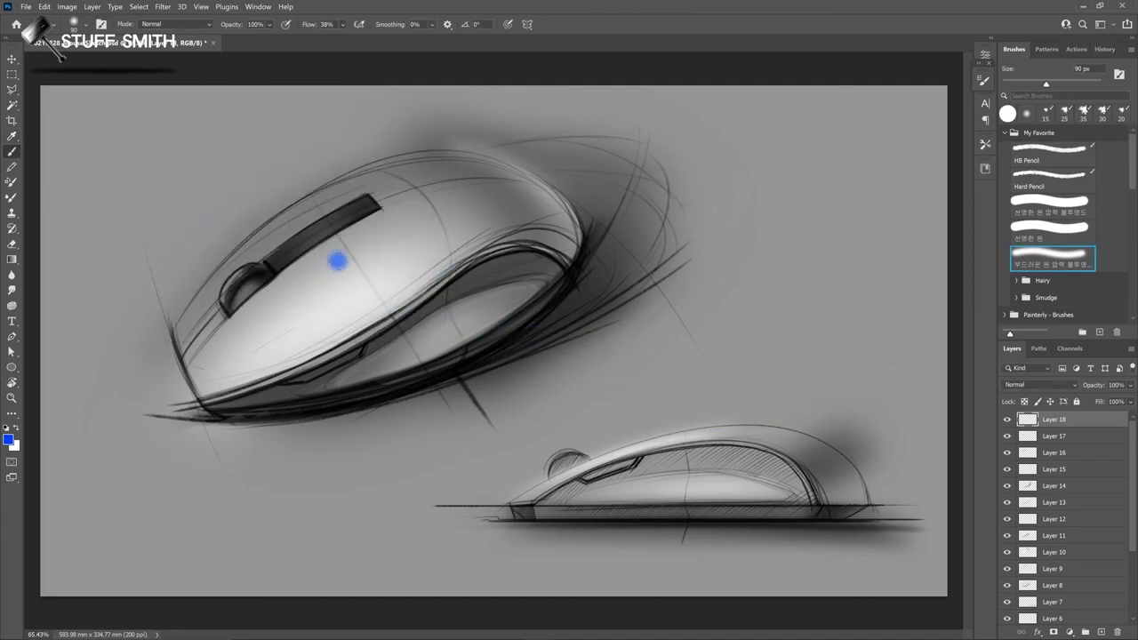
key("z")
left_click_drag(356, 241, 361, 247)
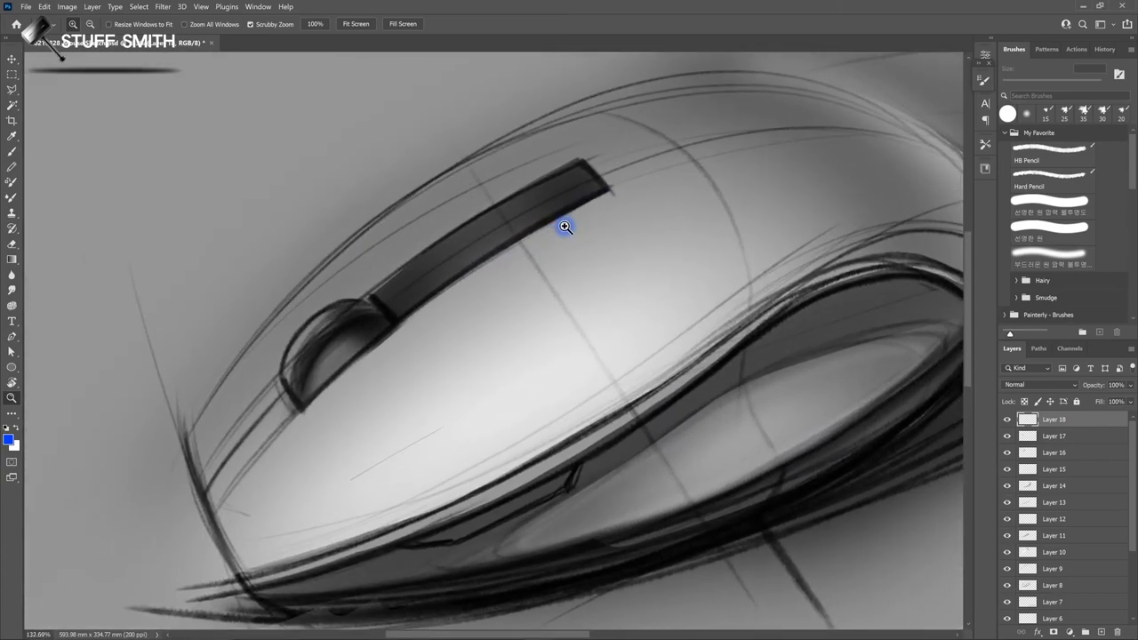
key("b")
left_click(1064, 249)
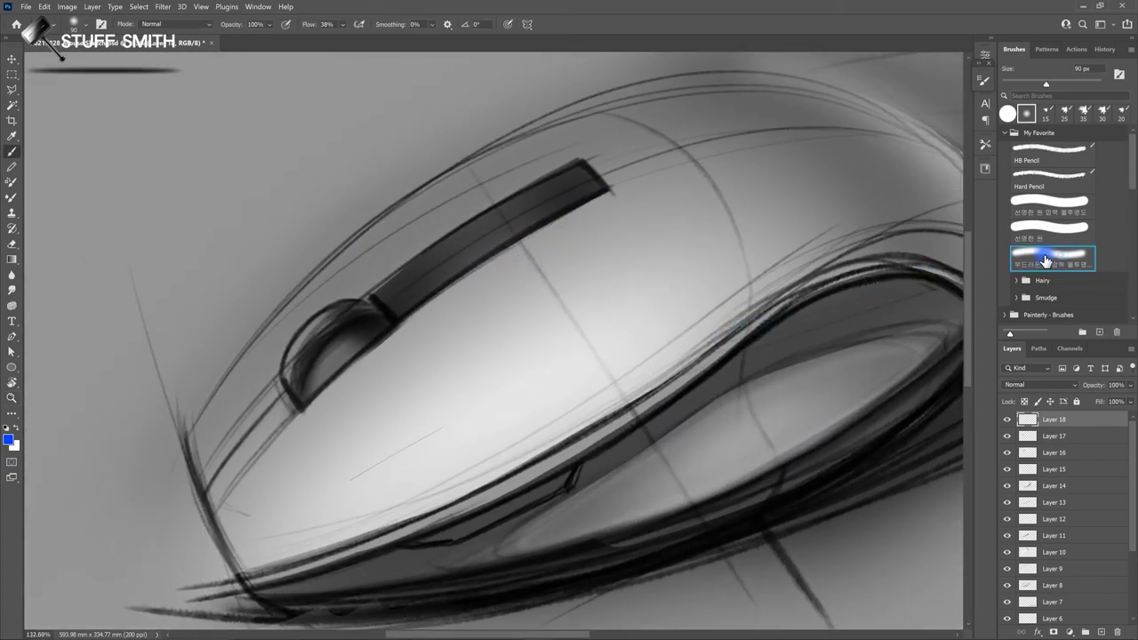
key("bracketleft")
key("bracketleft")
key("bracketleft")
key("bracketleft")
key("bracketleft")
key("bracketleft")
key("bracketleft")
left_click_drag(543, 190, 554, 206)
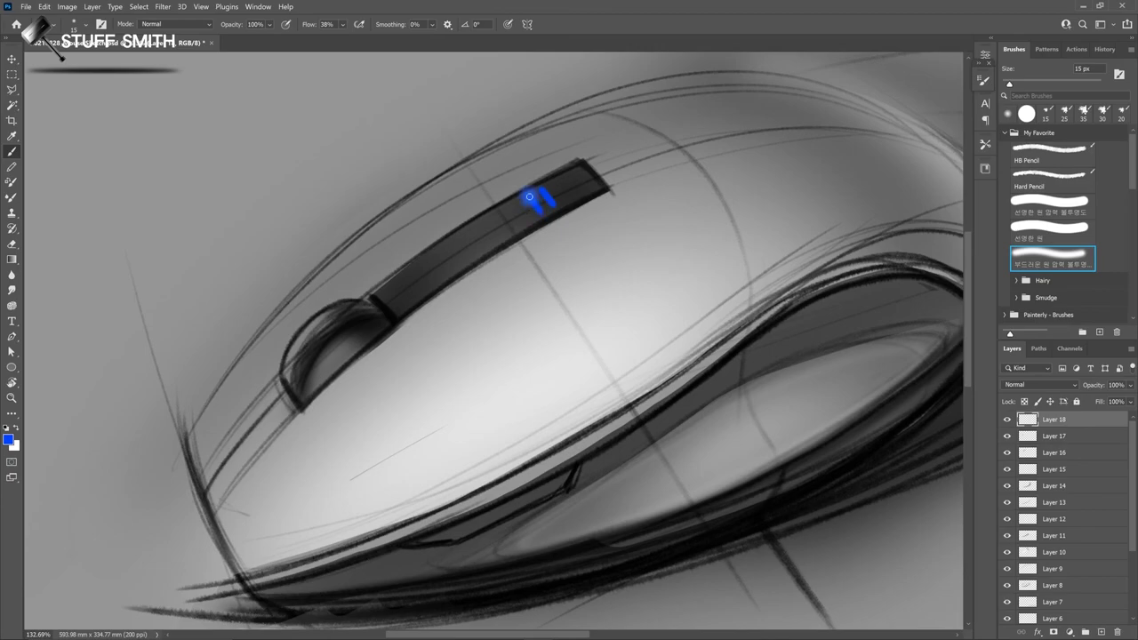
Step: Glow over the accents in lighter sky blue with a 45 px brush, then zoom out
left_click(8, 439)
left_click(315, 203)
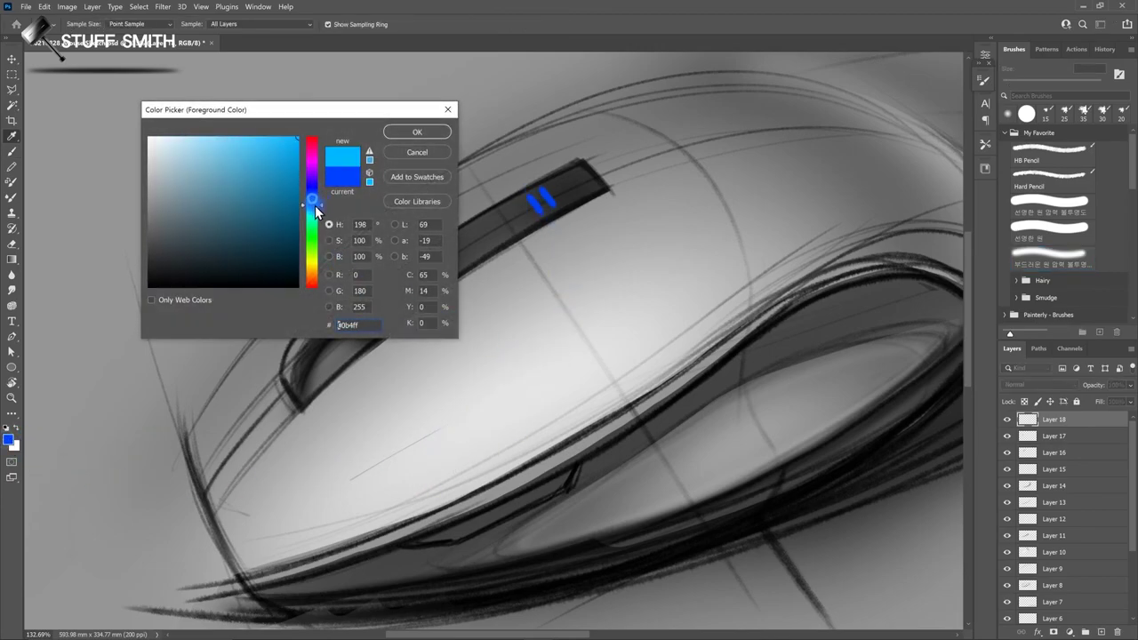
left_click(431, 133)
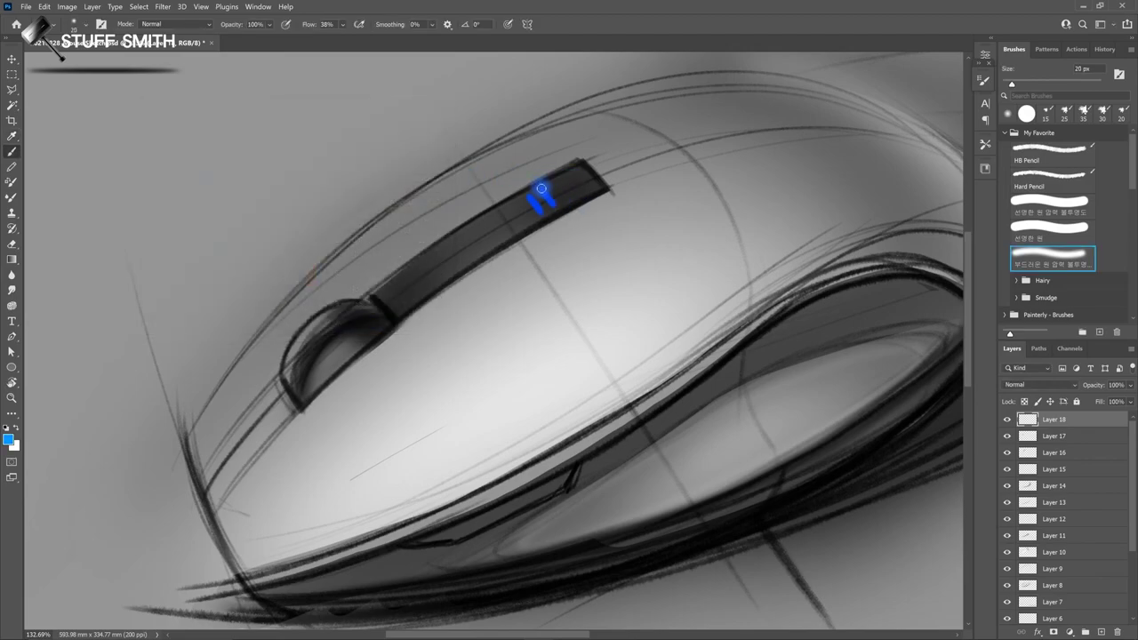
key("]")
mouse_move(544, 187)
left_mouse_down()
mouse_move(555, 214)
mouse_move(539, 217)
left_mouse_up()
key("z")
left_click_drag(516, 371, 467, 379)
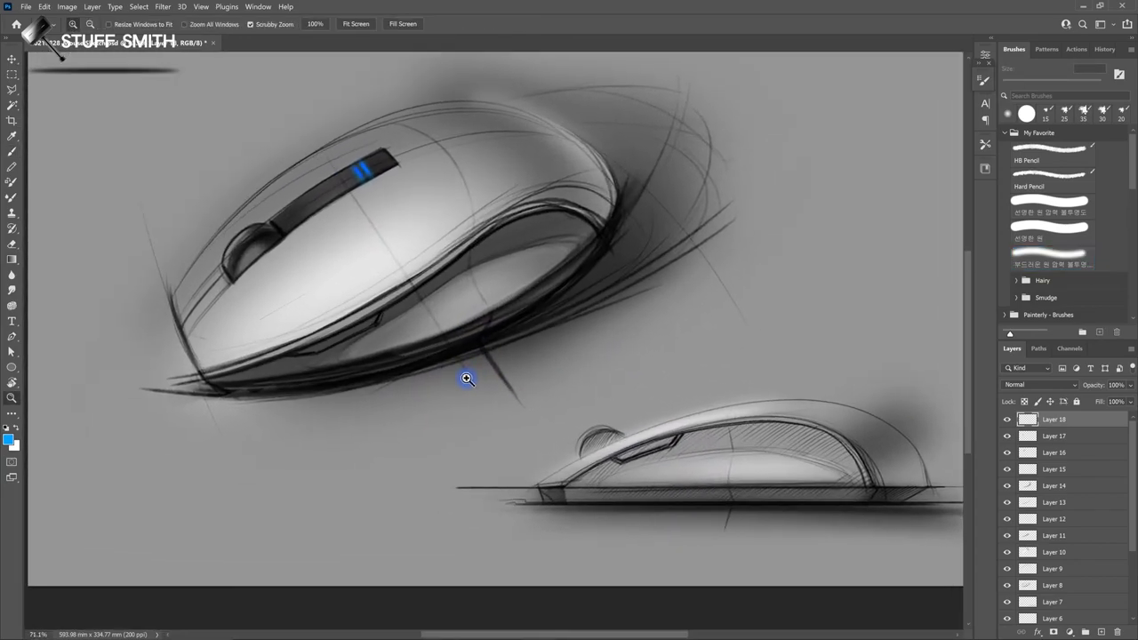
Step: On a new Layer 19, write a black Hard Pencil signature beneath the large mouse
left_click_drag(467, 379, 495, 426)
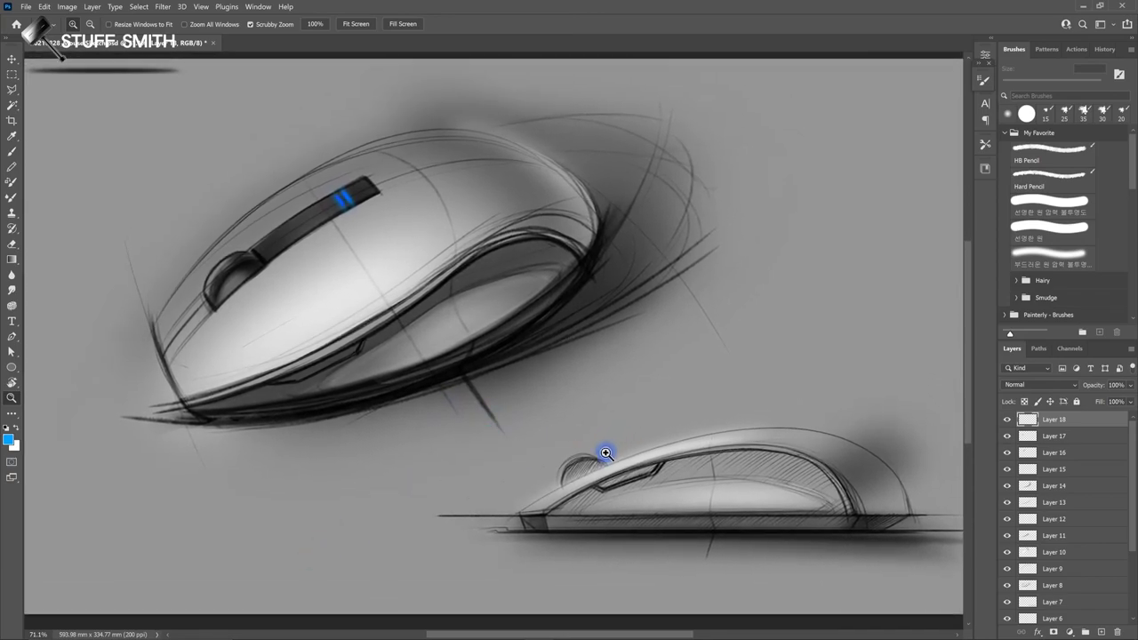
key("b")
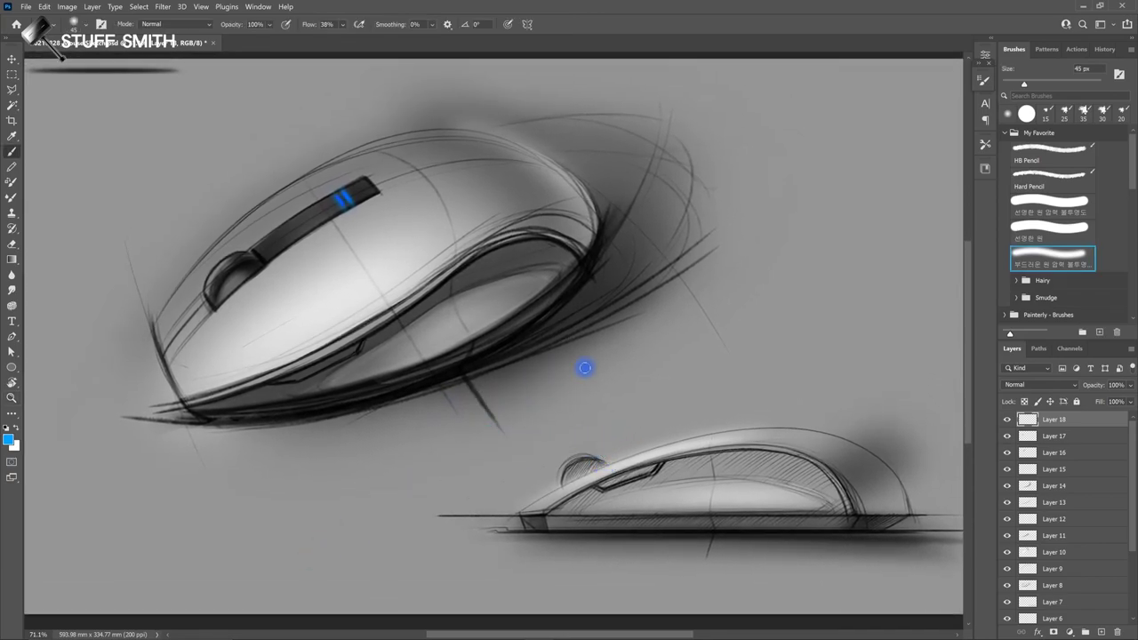
left_click(1101, 632)
left_click(1055, 178)
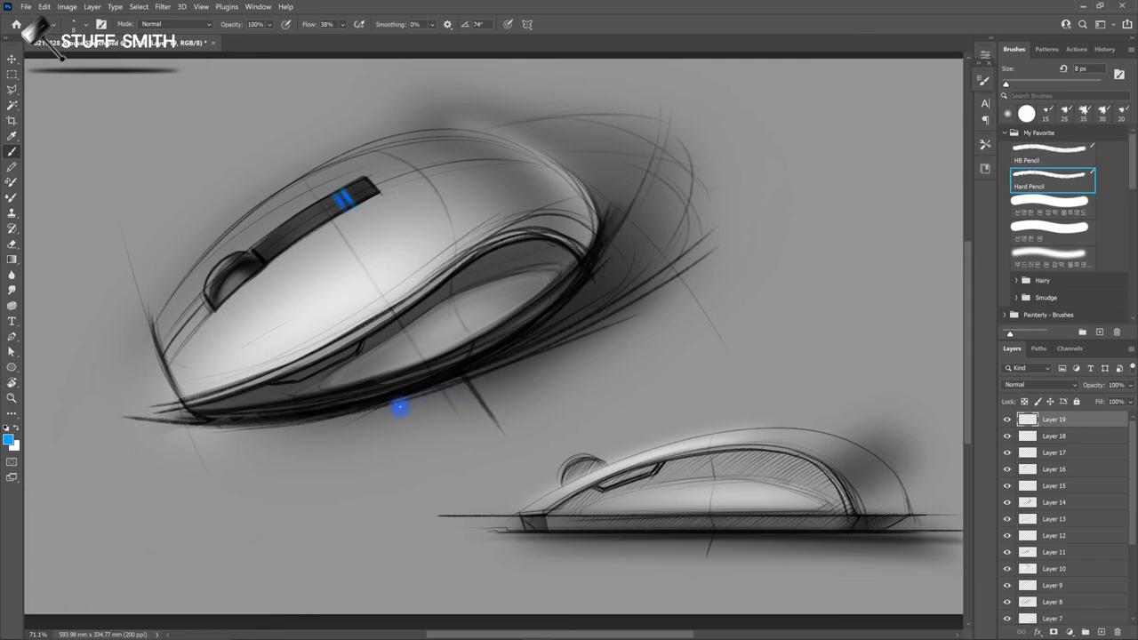
left_click(8, 428)
mouse_move(429, 403)
left_mouse_down()
mouse_move(405, 414)
mouse_move(488, 374)
mouse_move(475, 389)
mouse_move(539, 346)
mouse_move(531, 370)
mouse_move(553, 349)
left_mouse_up()
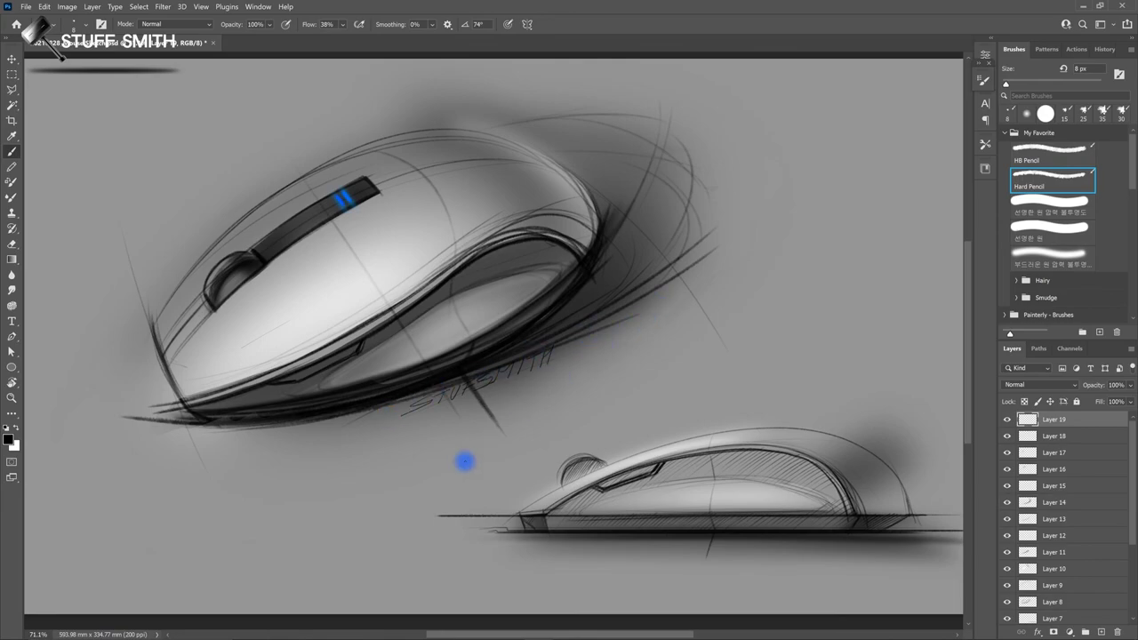
Step: Select Layer 10 and set up a soft round eraser at 90 px
key("v")
right_click(442, 130)
left_click(488, 130)
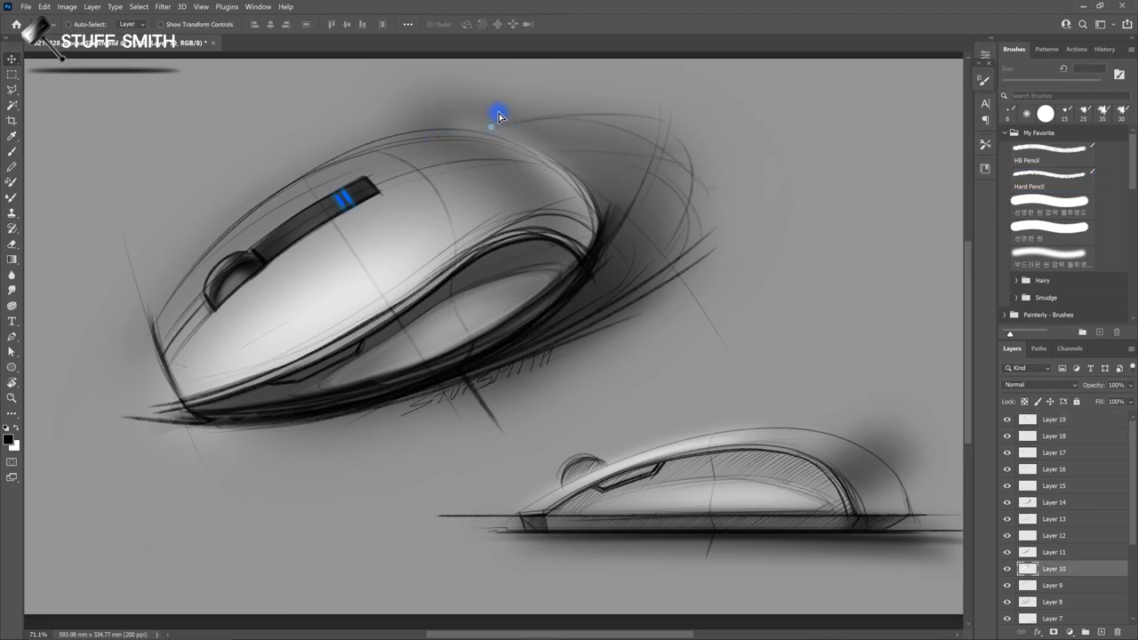
key("e")
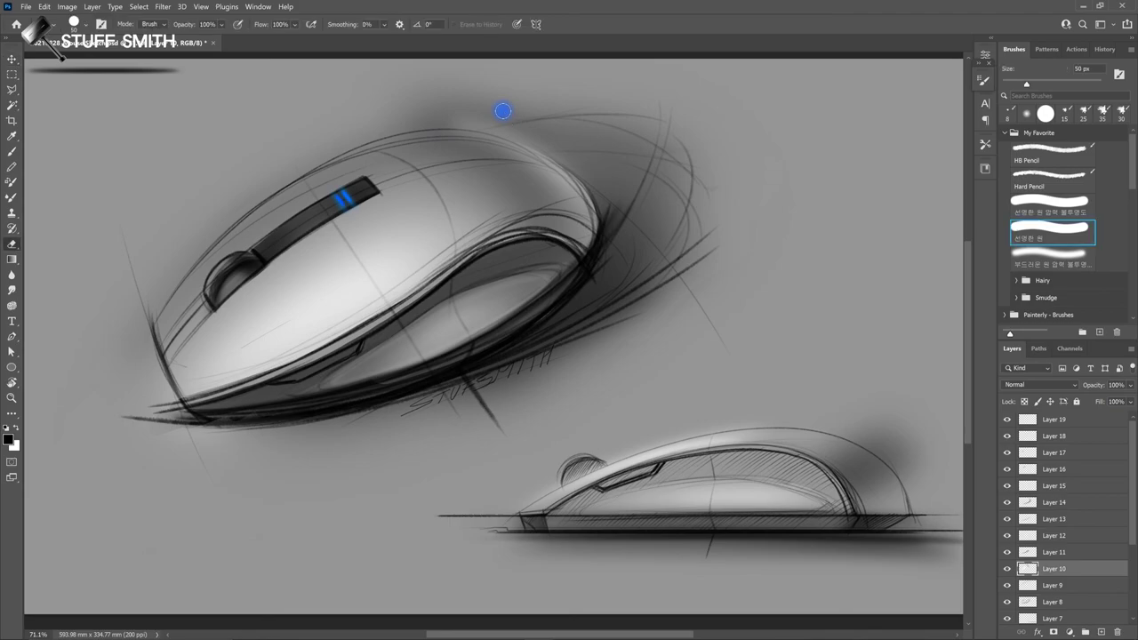
left_click(1052, 257)
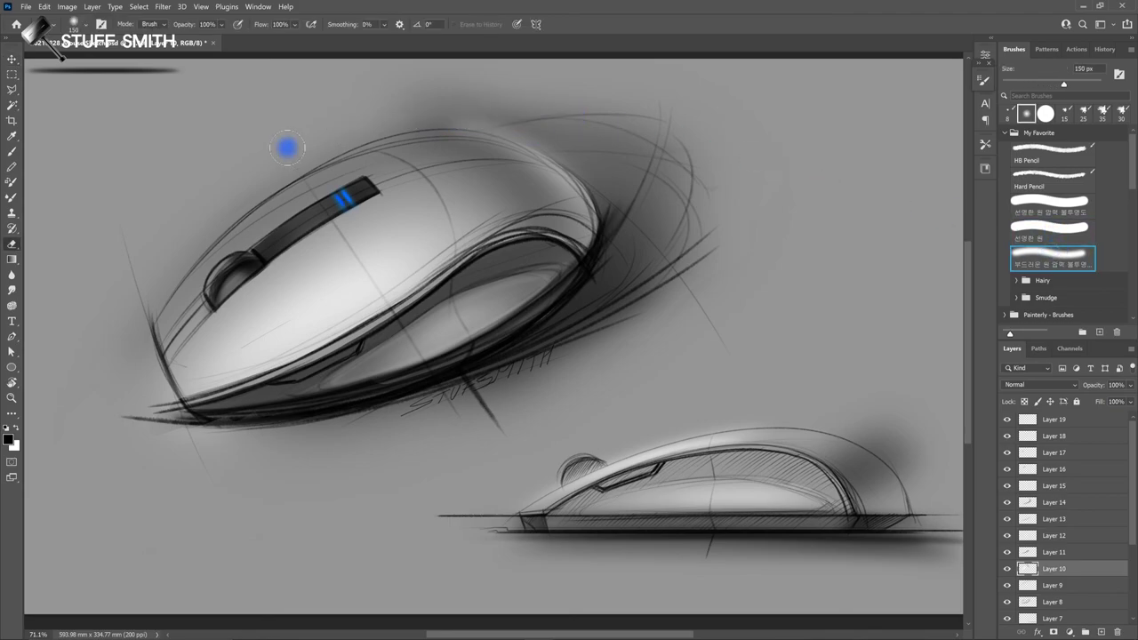
key("bracketleft")
key("bracketleft")
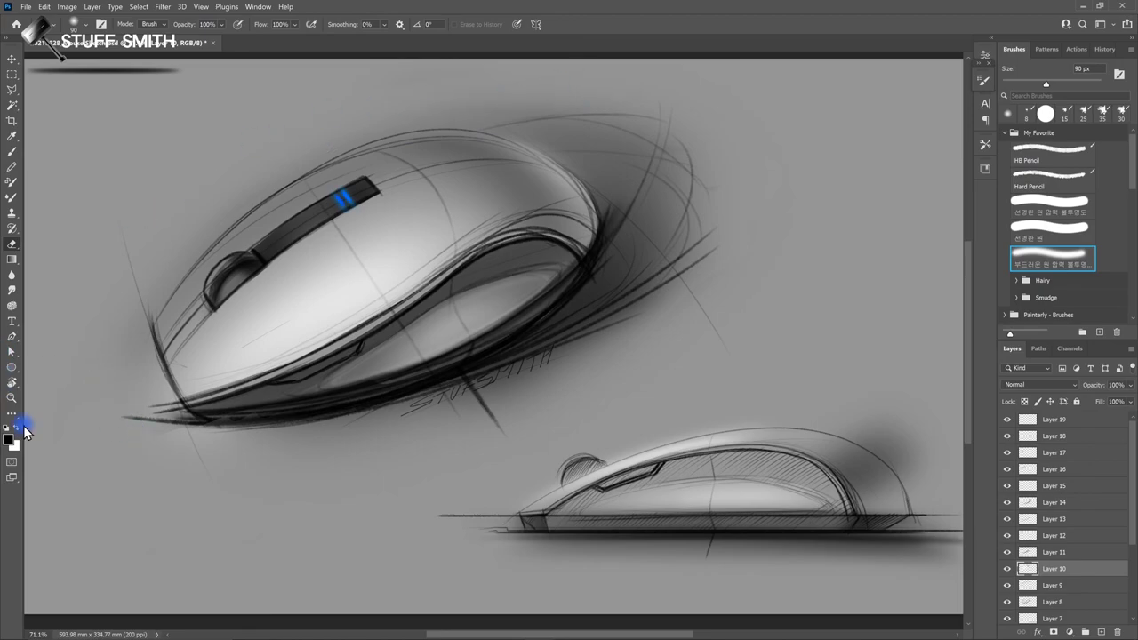
Step: Show the artwork full screen with the interface hidden, zoomed in to fill the view
key("f")
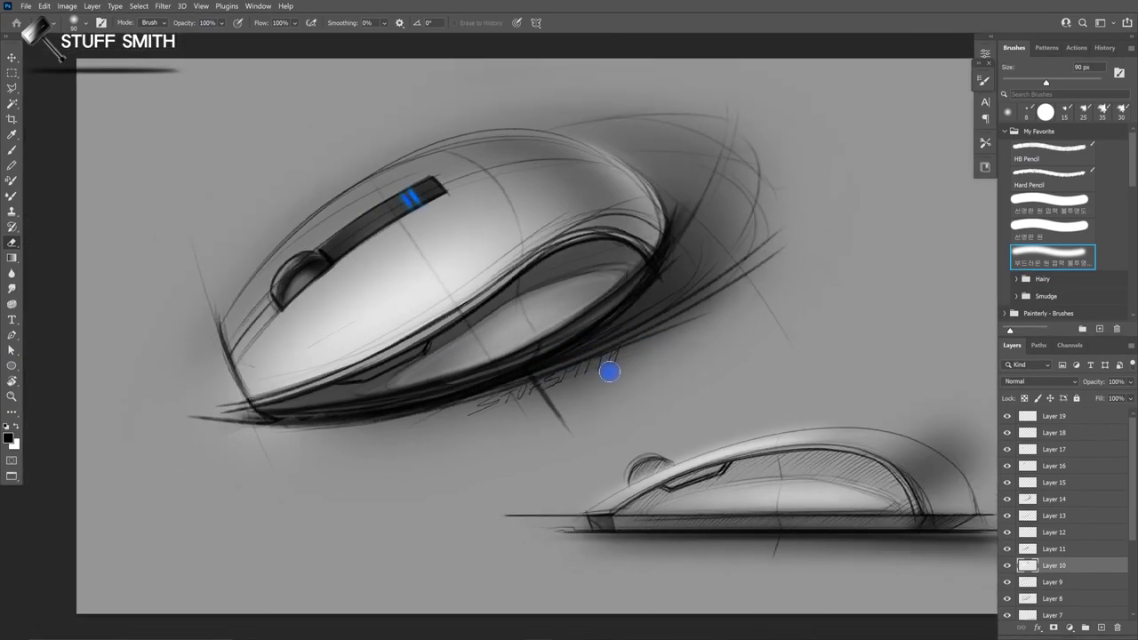
key("f")
left_click_drag(658, 343, 682, 339)
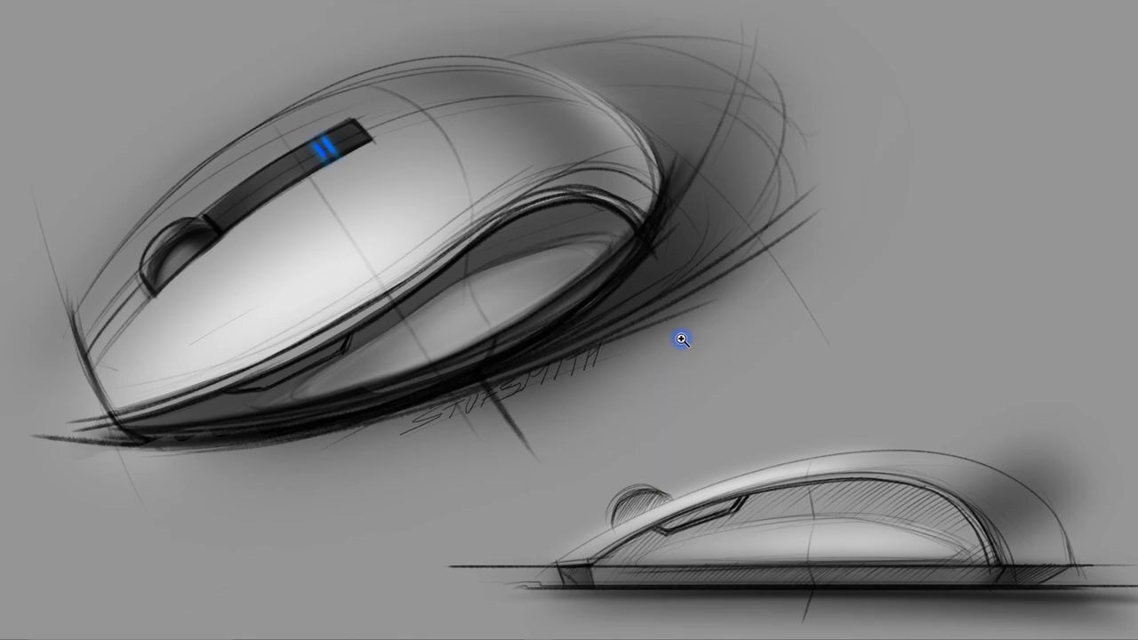